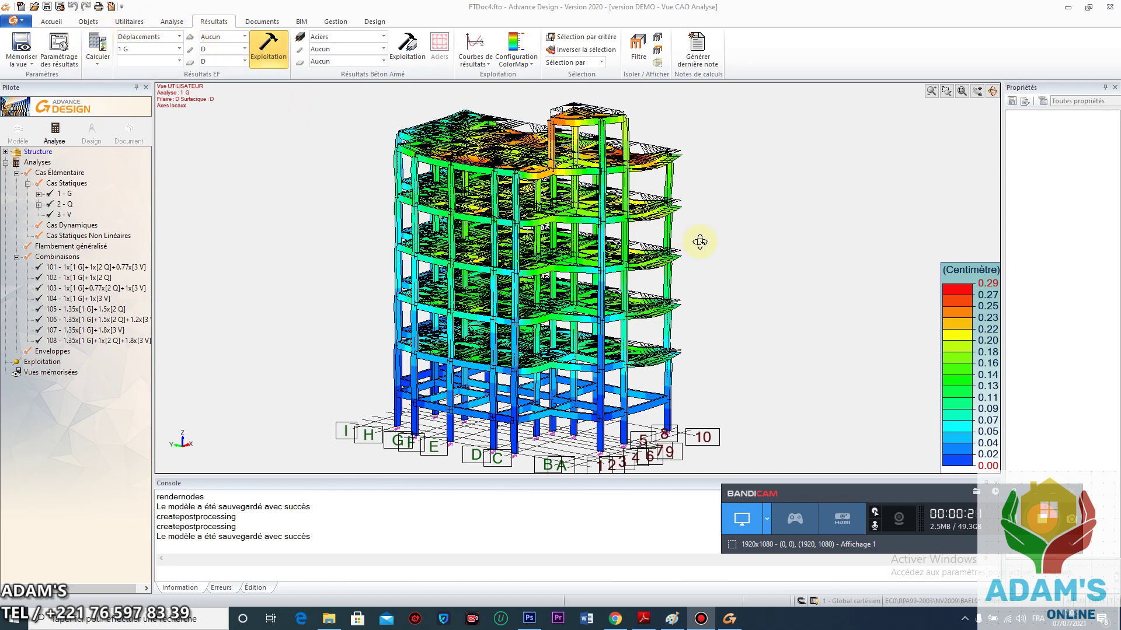
- Display the finite element displacement results for combination 101, 1x[1 G]+1x[2 Q]+0.77x[3 V], on the whole building
left_click_drag(703, 243, 640, 281)
left_click_drag(581, 248, 584, 251)
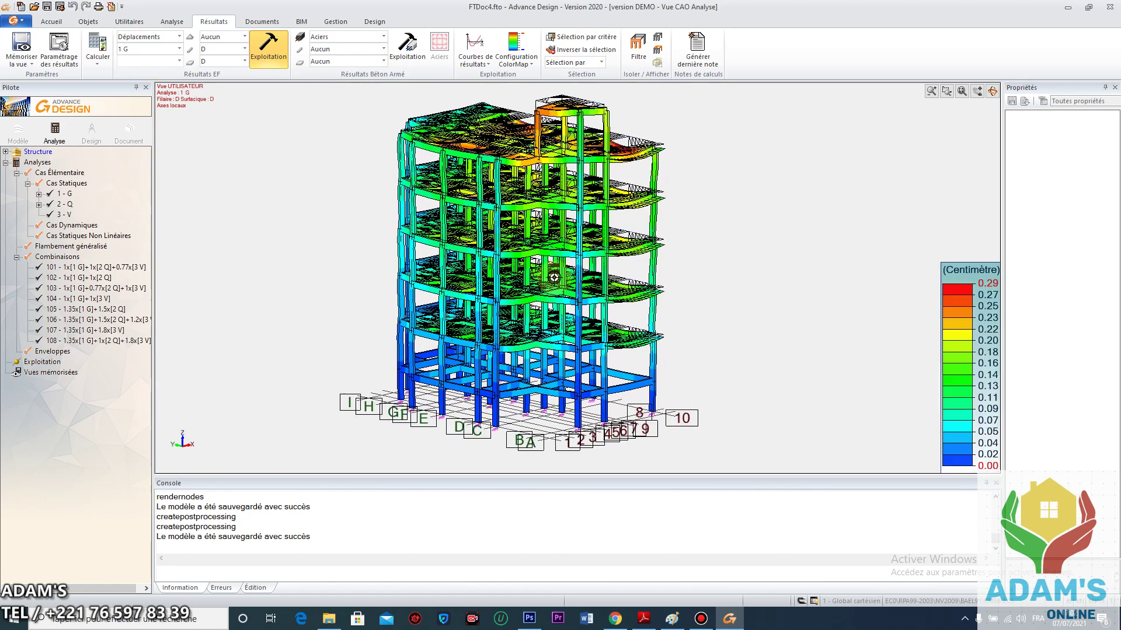
left_click(179, 49)
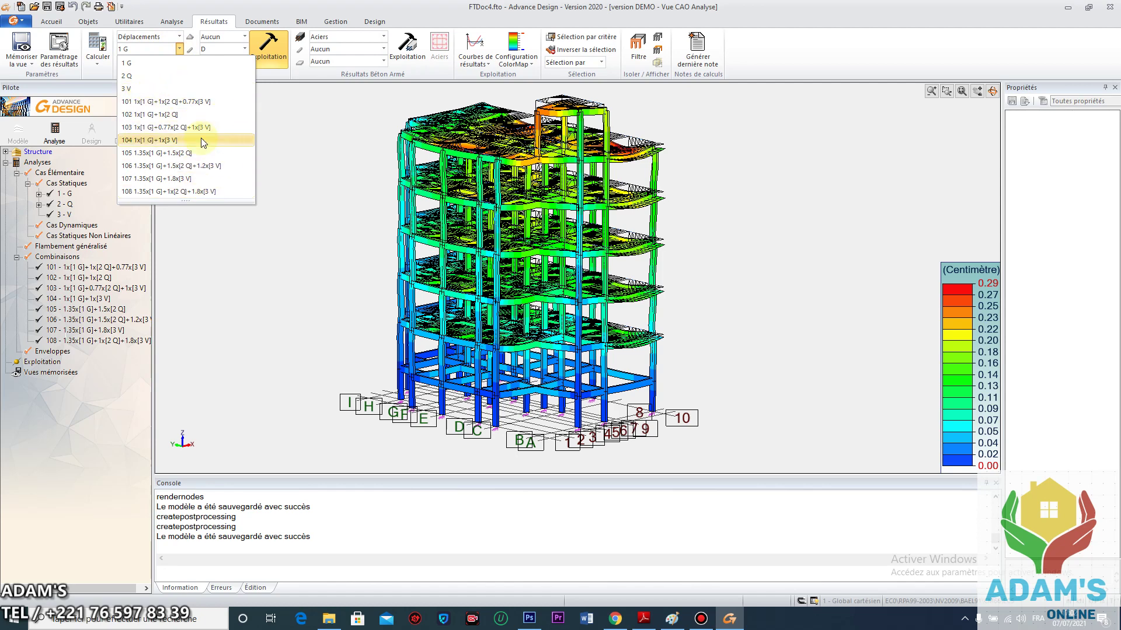
left_click(196, 103)
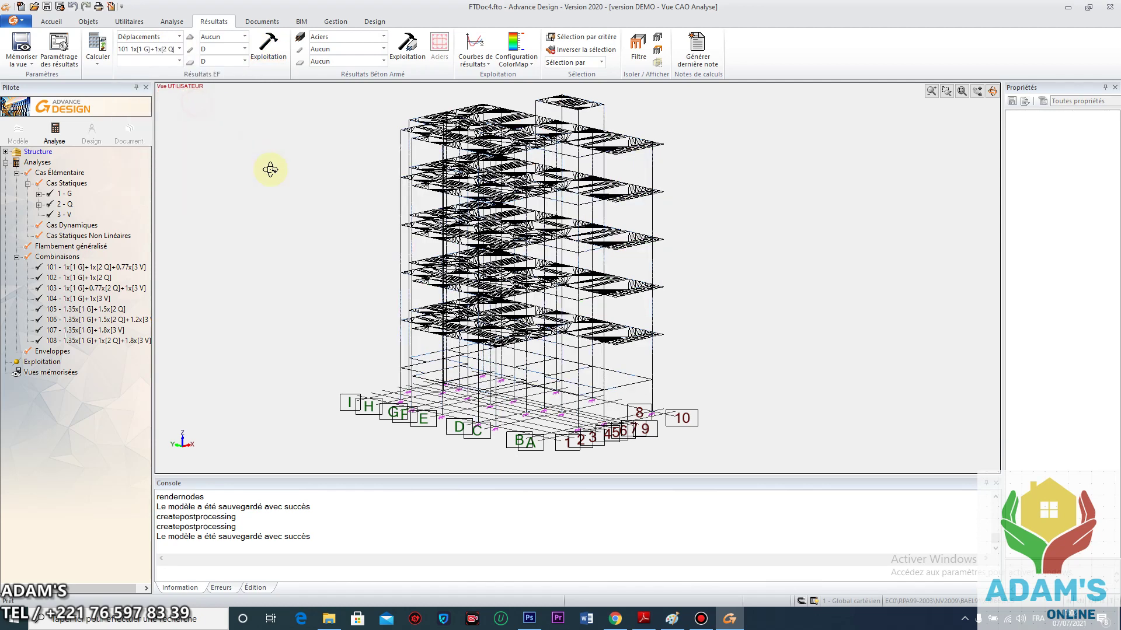
left_click(179, 49)
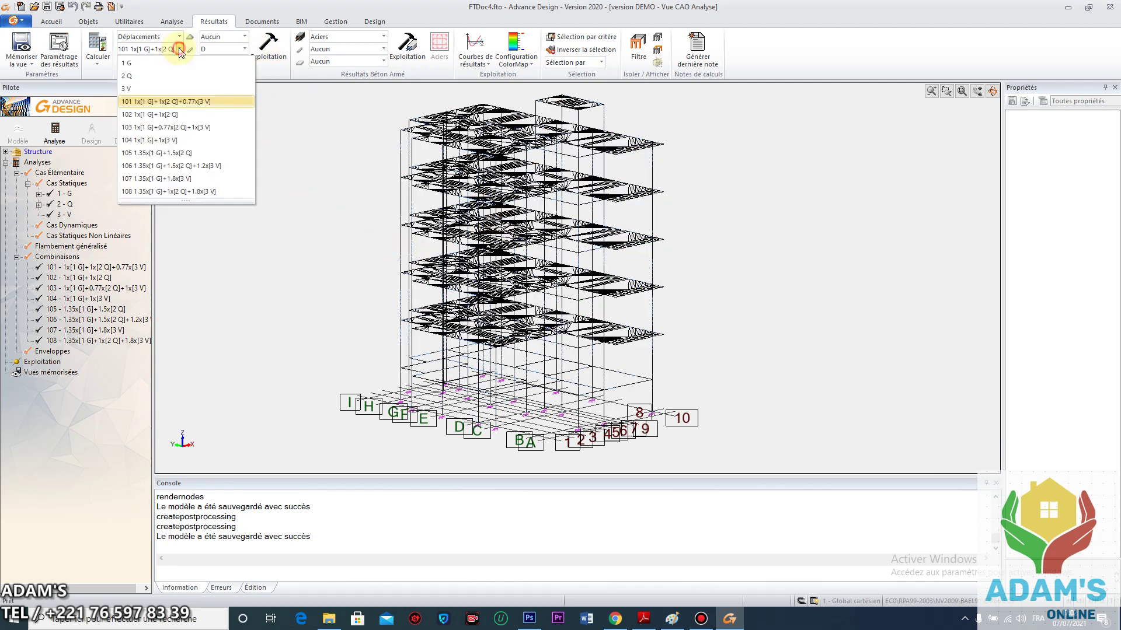
left_click(151, 63)
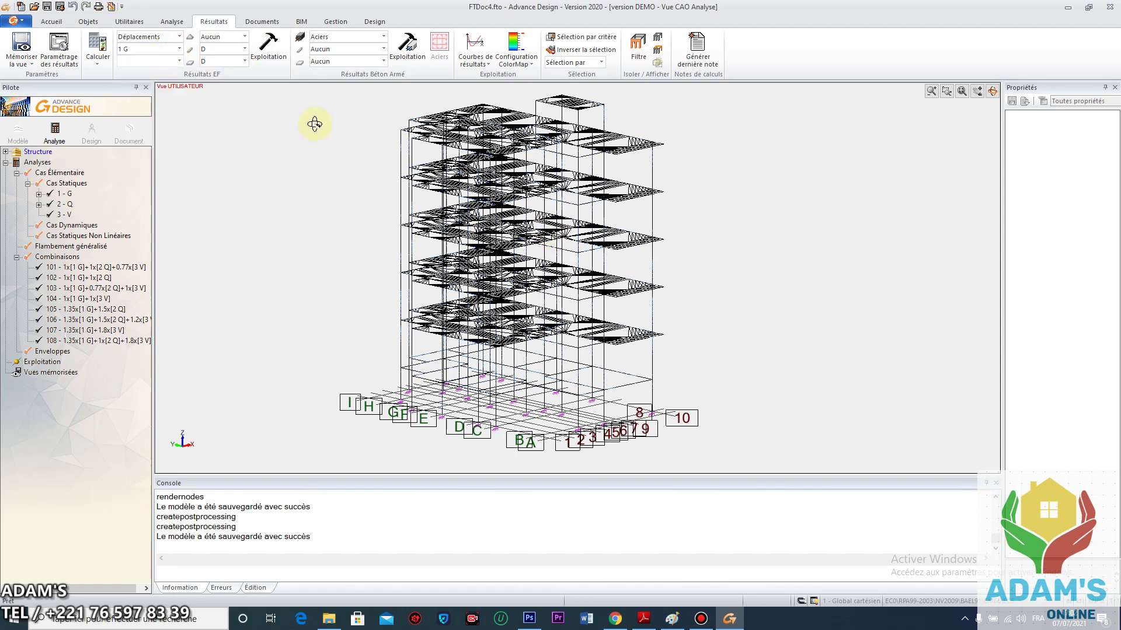
left_click(179, 49)
left_click(188, 103)
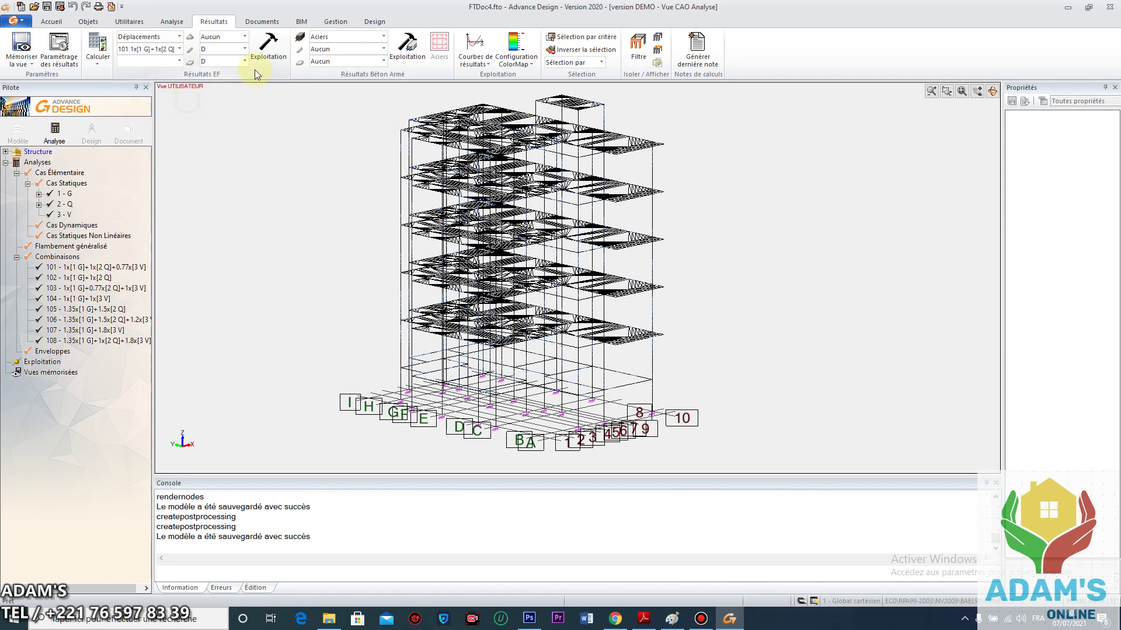
left_click(268, 46)
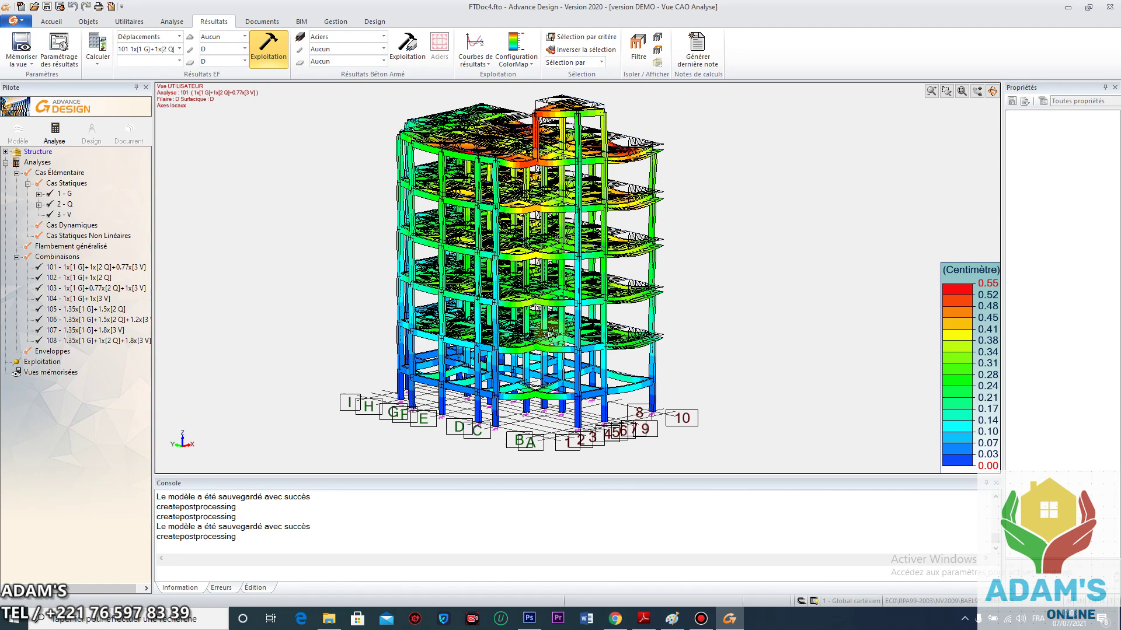
- Keep Déplacements as the result type, choose combination 105, 1.35x[1 G]+1.5x[2 Q], and run the reinforced concrete Aciers exploitation
left_click(179, 36)
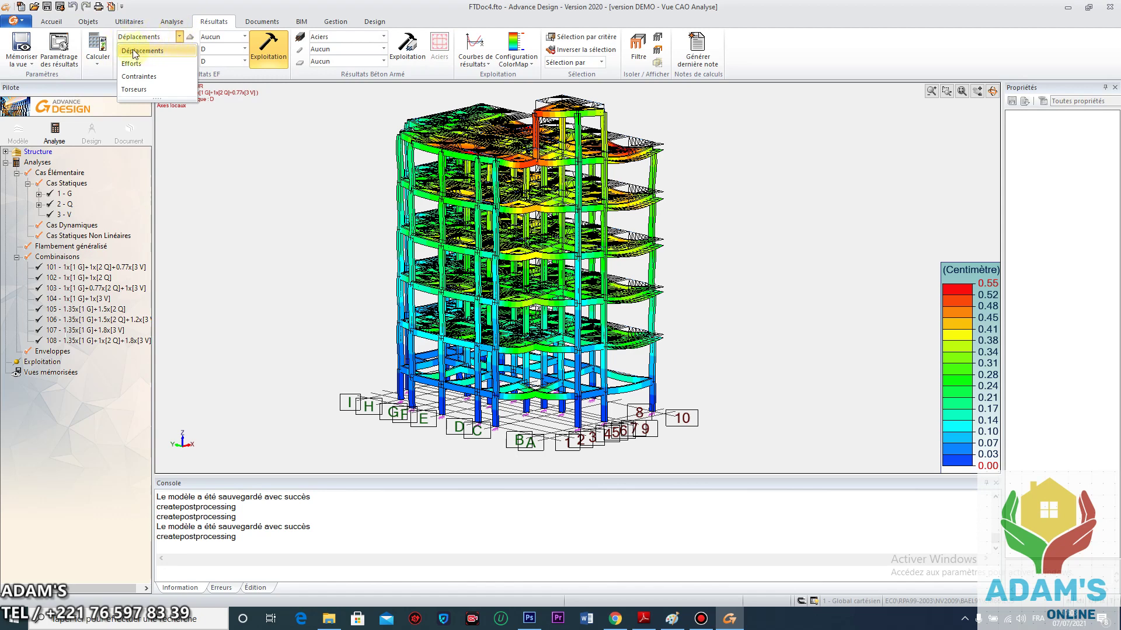
left_click(157, 52)
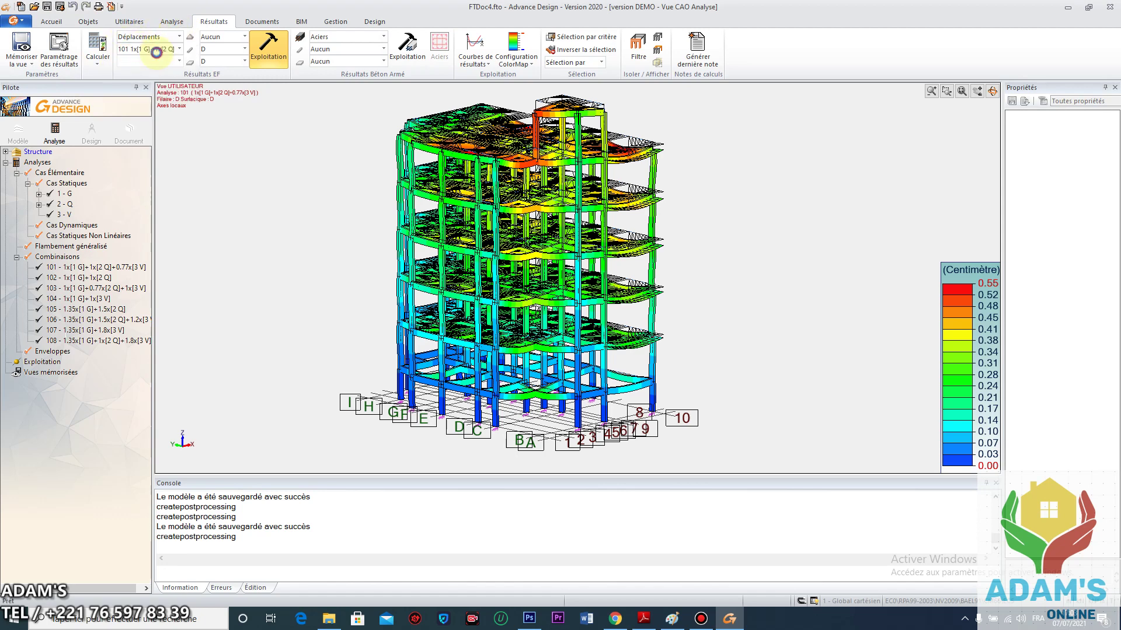
left_click(179, 50)
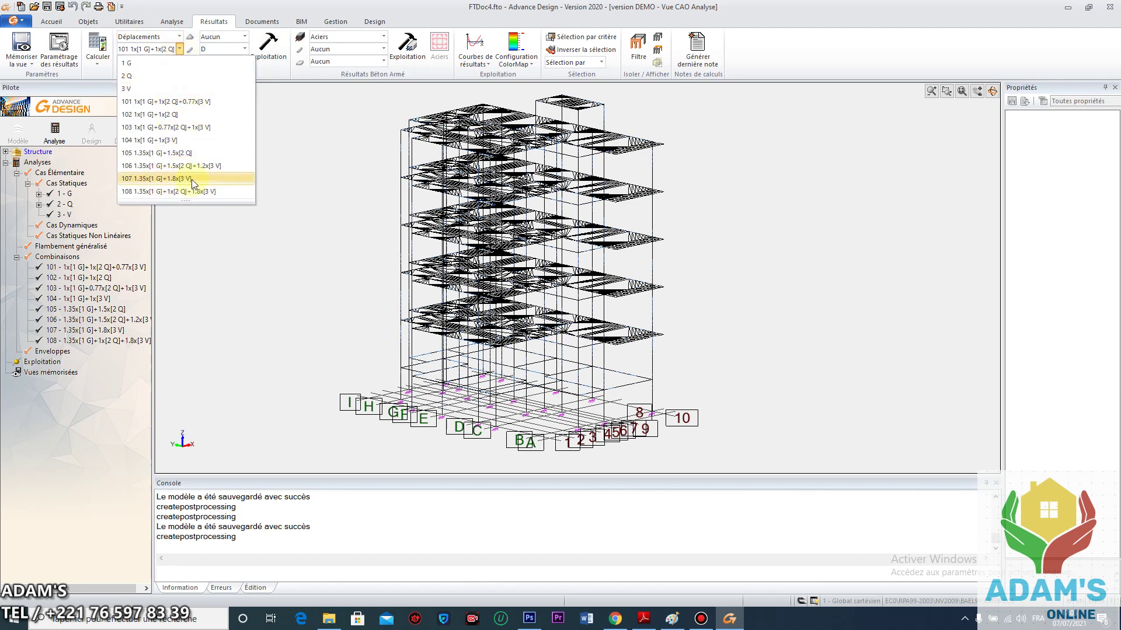
left_click(163, 154)
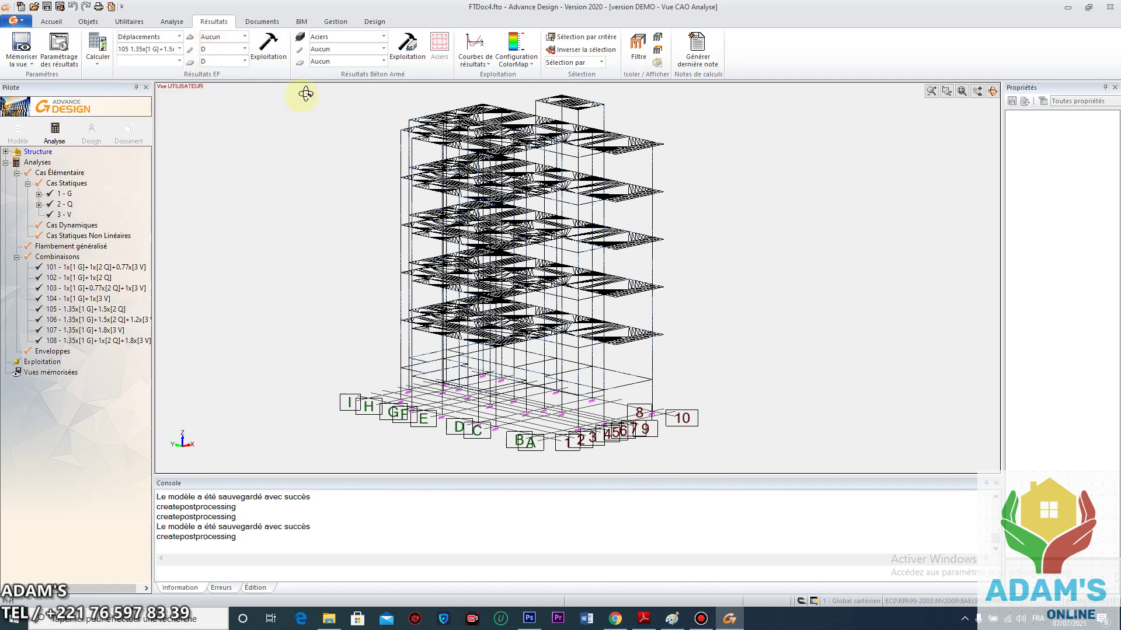
left_click(413, 47)
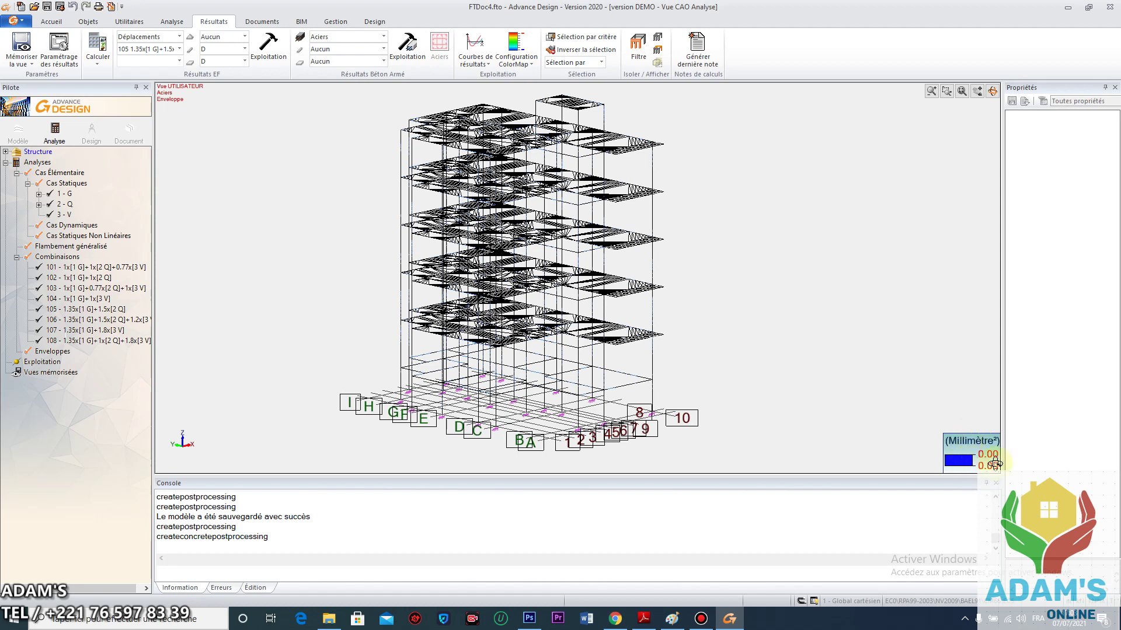
- Display the displacement results for combination 107, 1.35x[1 G]+1.8x[3 V], on the whole building
left_click(180, 50)
left_click(175, 172)
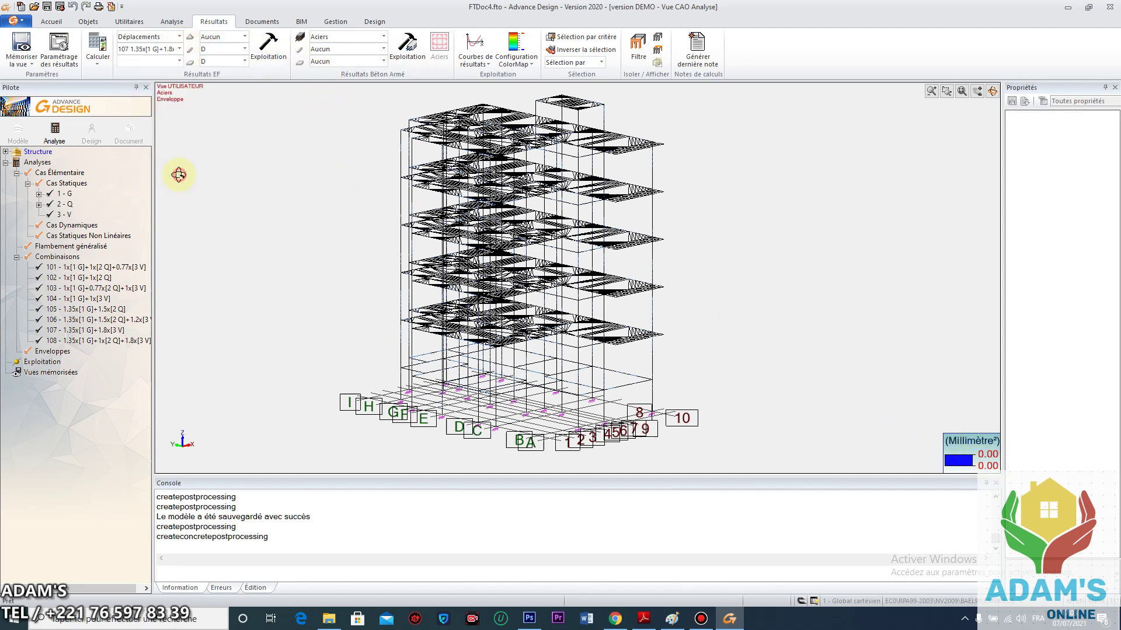
left_click(268, 46)
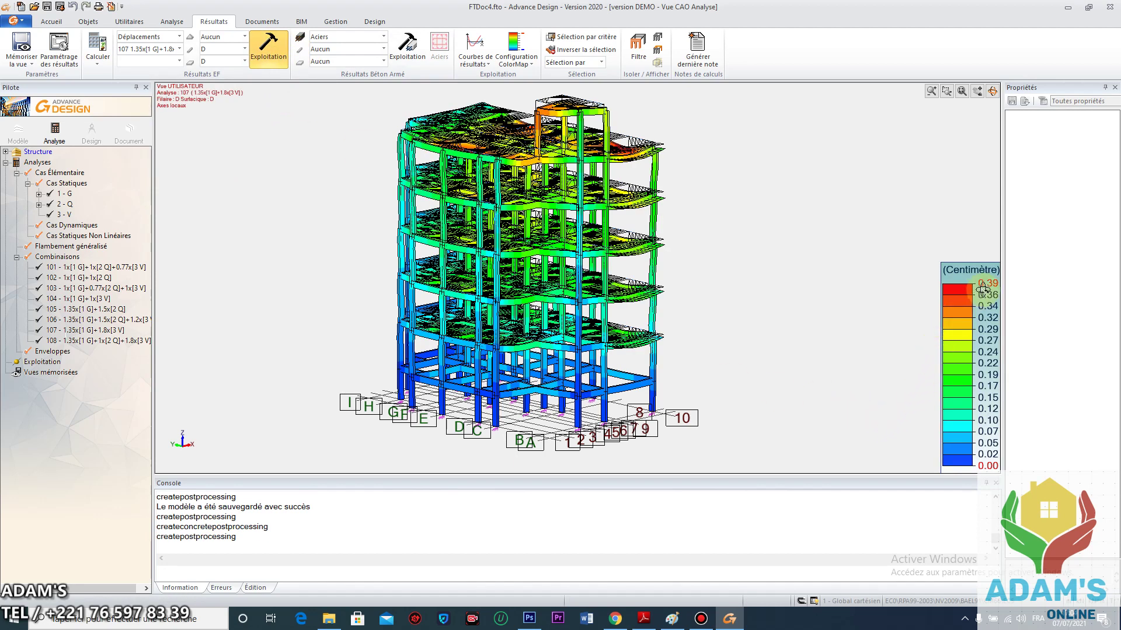
- Display the displacement results for load case 2 Q on the whole building
left_click(180, 49)
left_click(140, 75)
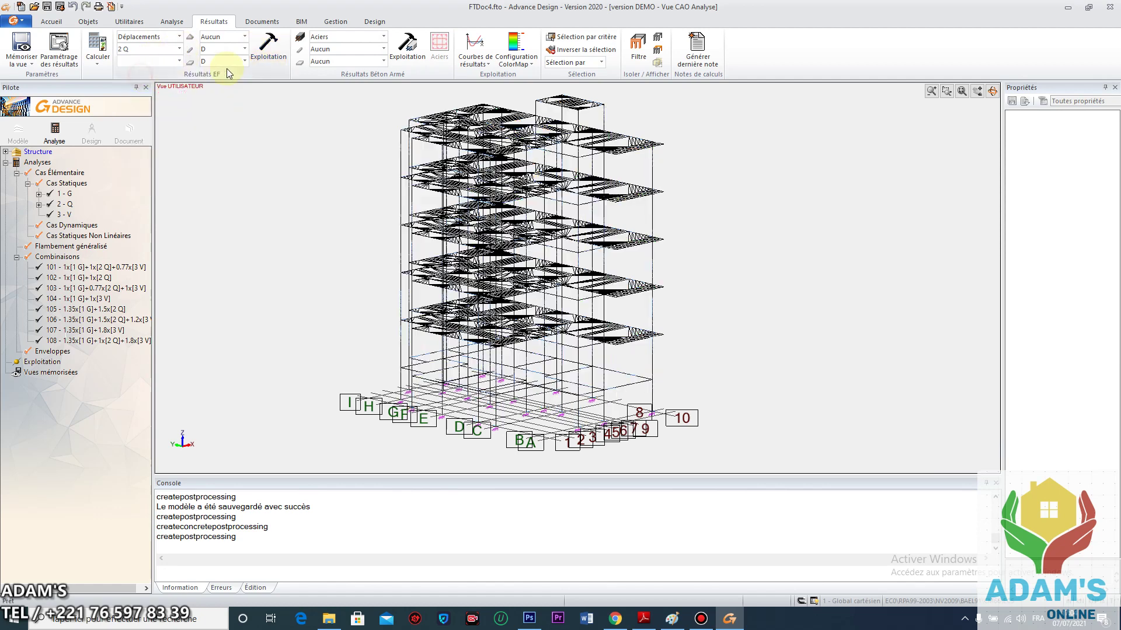
left_click(271, 61)
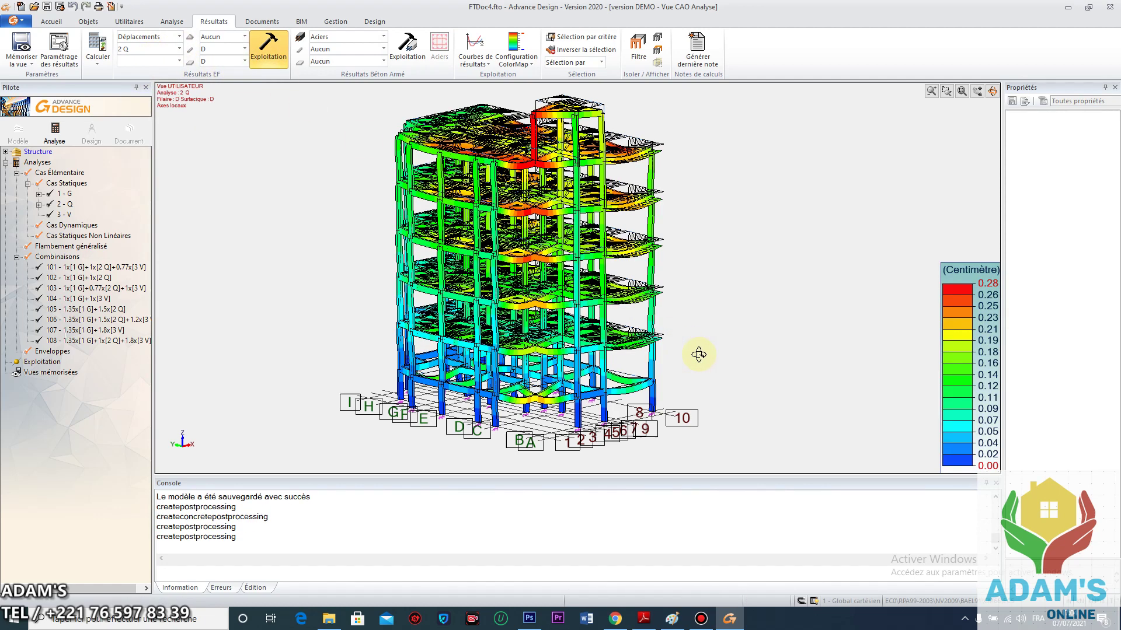
- Examine the 2 Q displacement colour map on the building's slabs, beams and columns from several sides
mouse_move(733, 248)
left_mouse_down()
mouse_move(647, 254)
mouse_move(780, 248)
mouse_move(738, 268)
left_mouse_up()
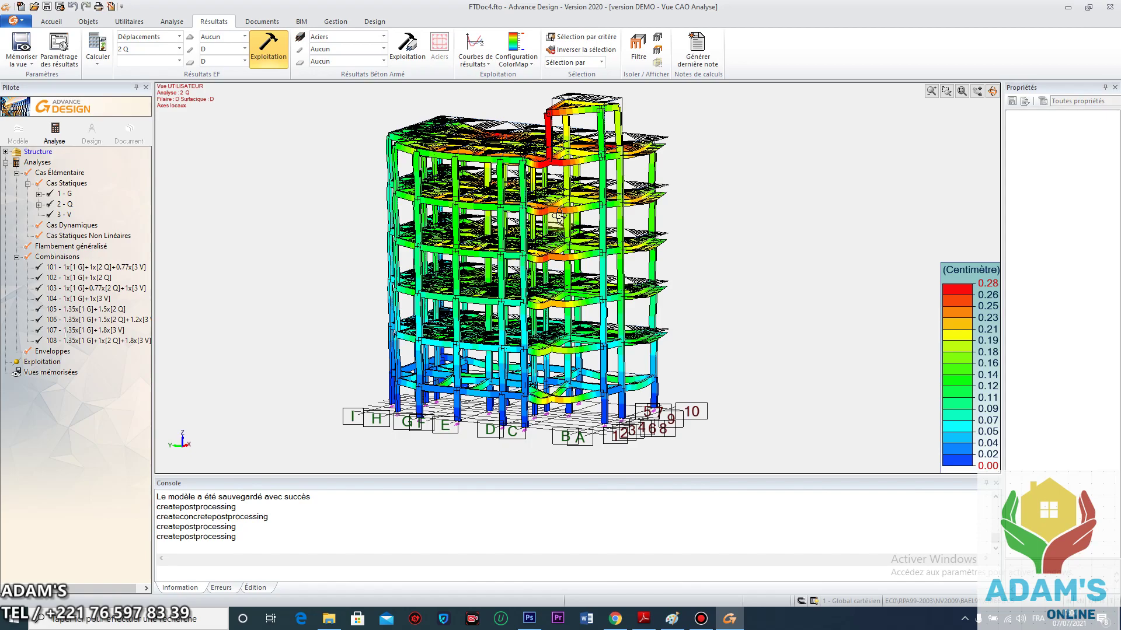
left_click_drag(584, 378, 683, 372)
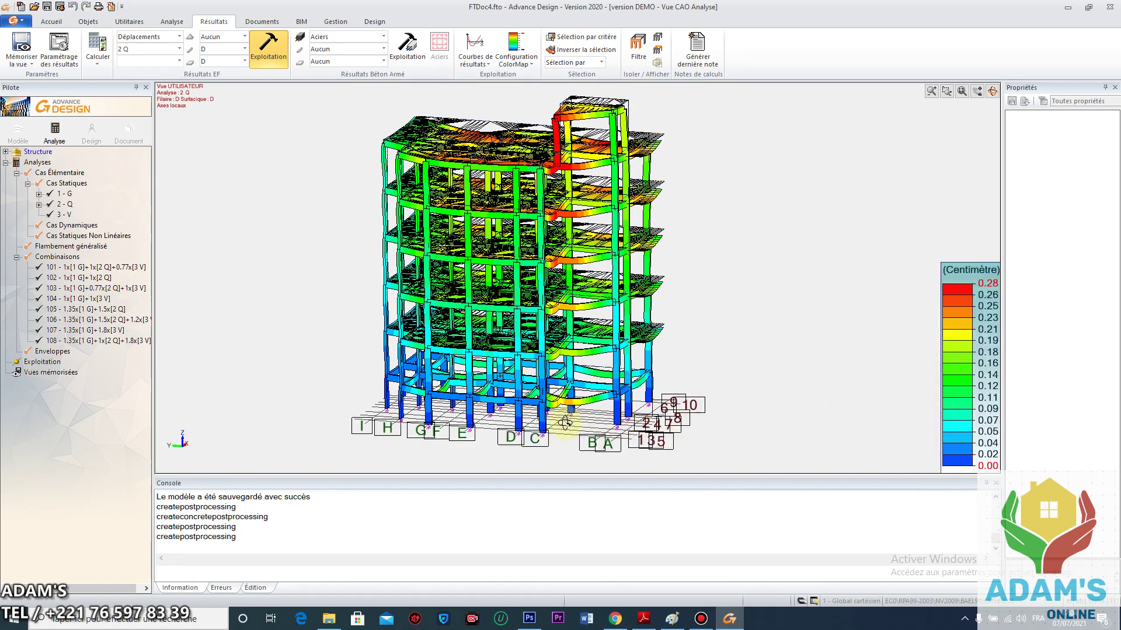
left_click_drag(565, 423, 672, 418)
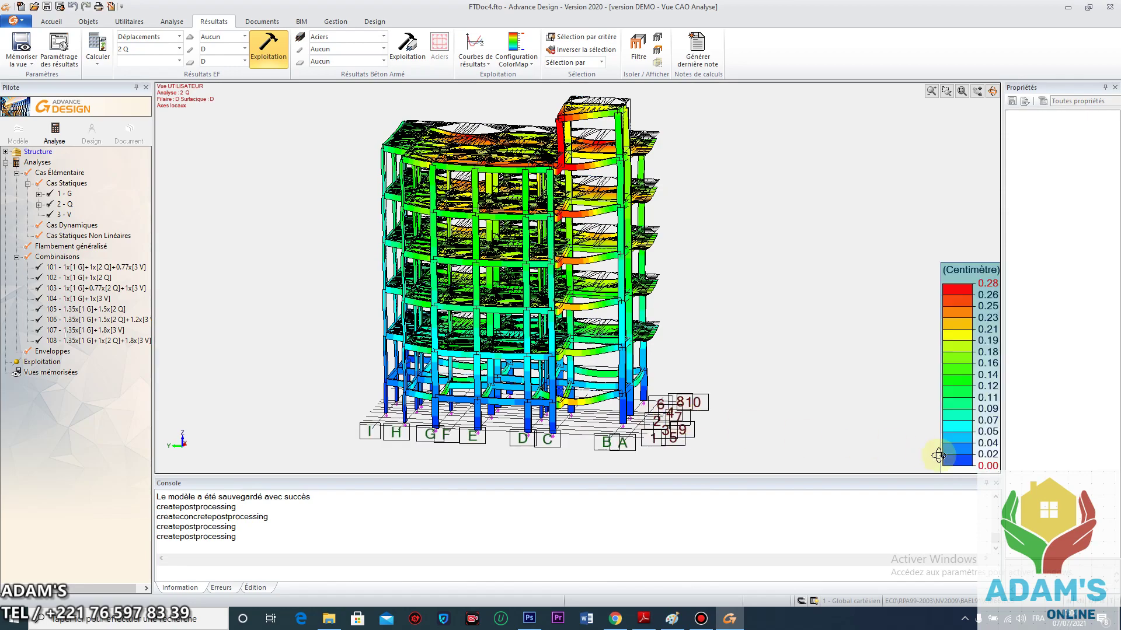
left_click_drag(720, 275, 668, 274)
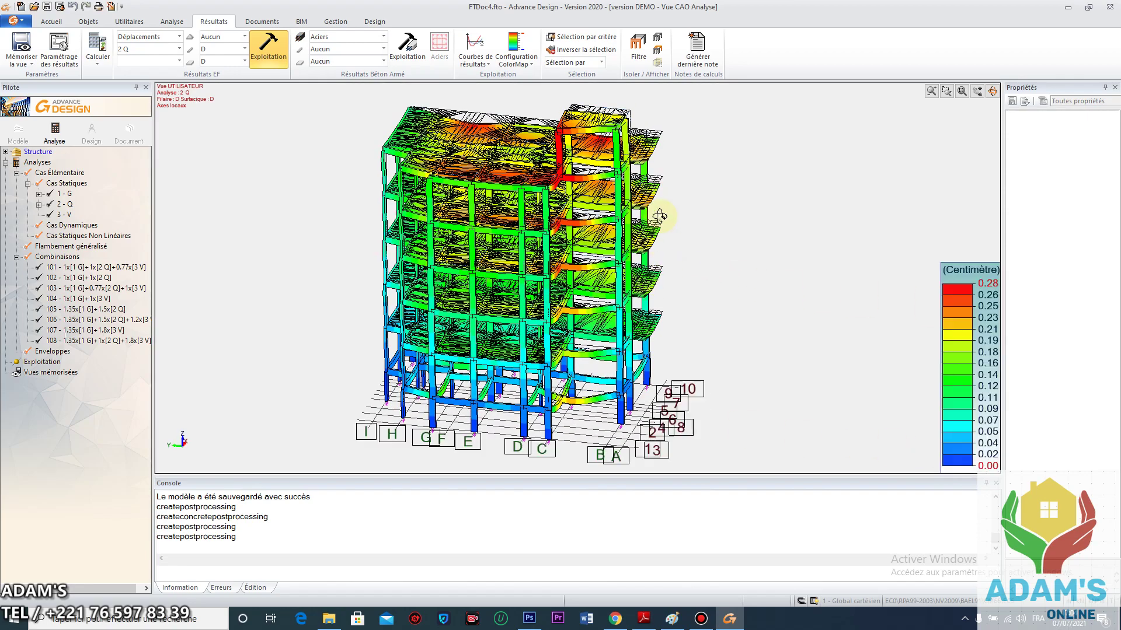
left_click_drag(659, 214, 625, 194)
scroll(626, 192, "up", 1)
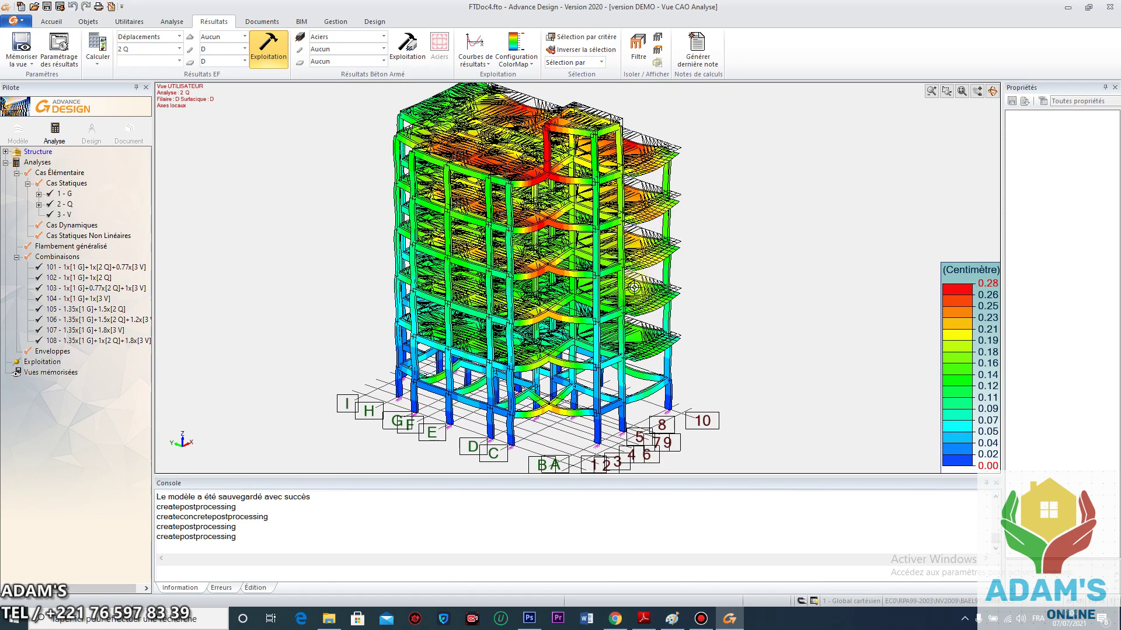
scroll(634, 286, "down", 2)
scroll(594, 140, "up", 2)
scroll(593, 134, "down", 2)
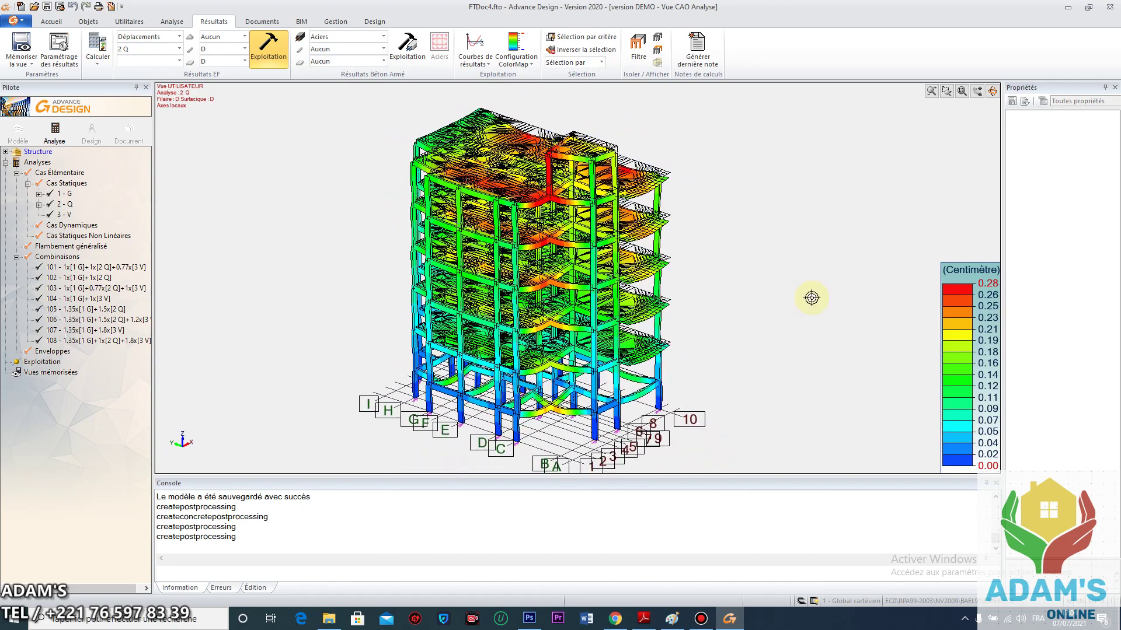
left_click_drag(672, 256, 560, 374)
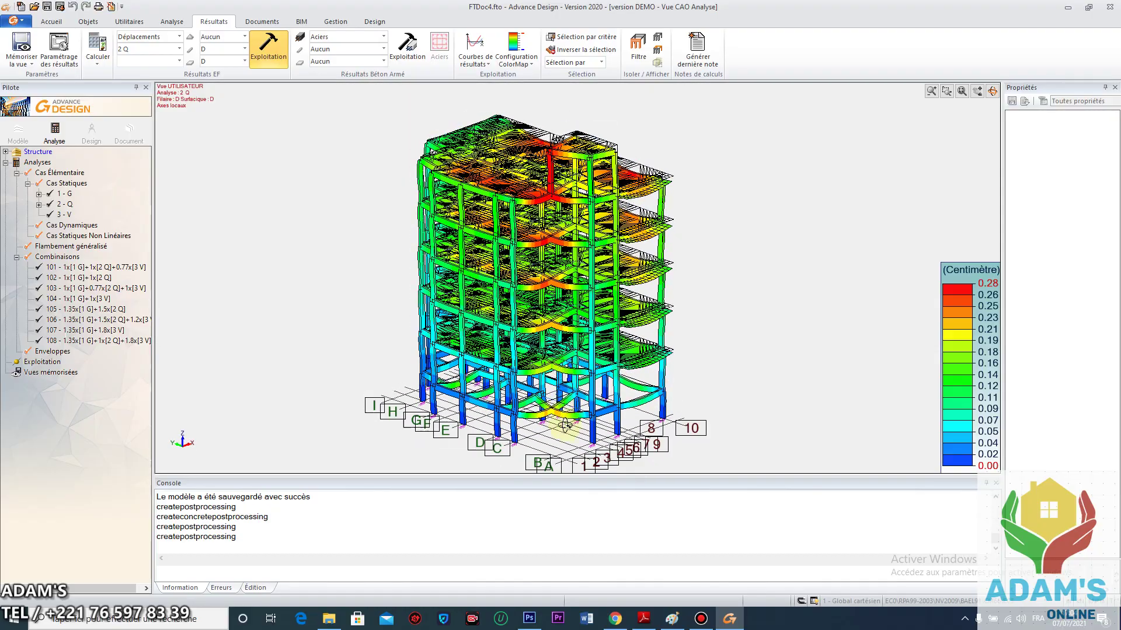
left_click_drag(686, 387, 458, 384)
left_click_drag(612, 230, 582, 210)
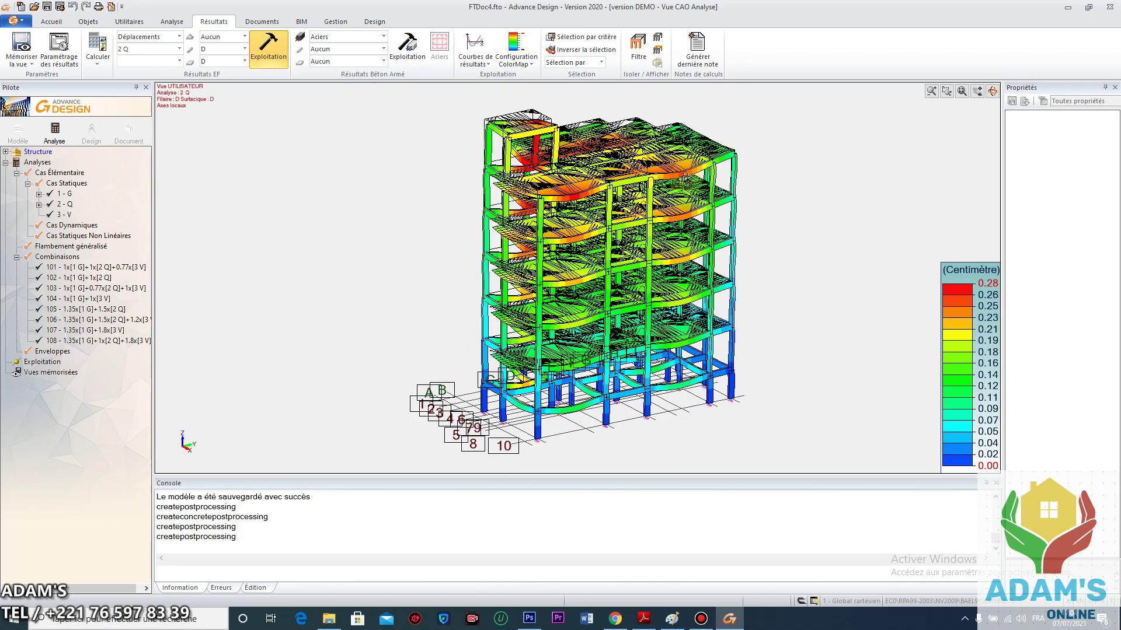
mouse_move(627, 191)
left_mouse_down()
mouse_move(813, 200)
mouse_move(621, 200)
left_mouse_up()
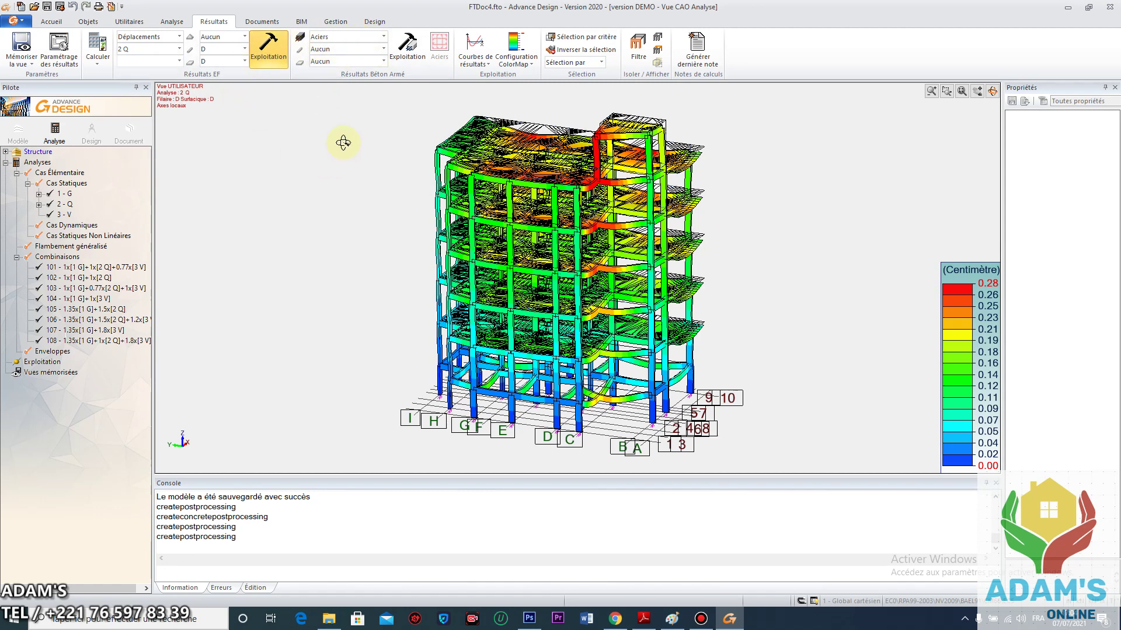
left_click(244, 37)
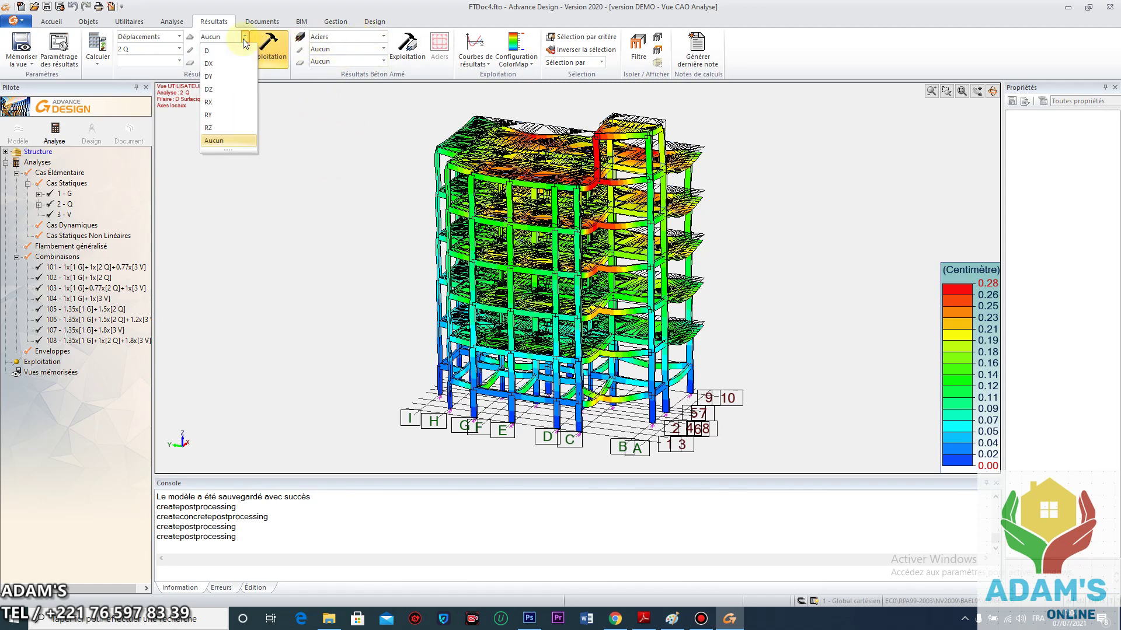
left_click(243, 39)
middle_click_drag(569, 396, 565, 350)
scroll(565, 350, "down", 1)
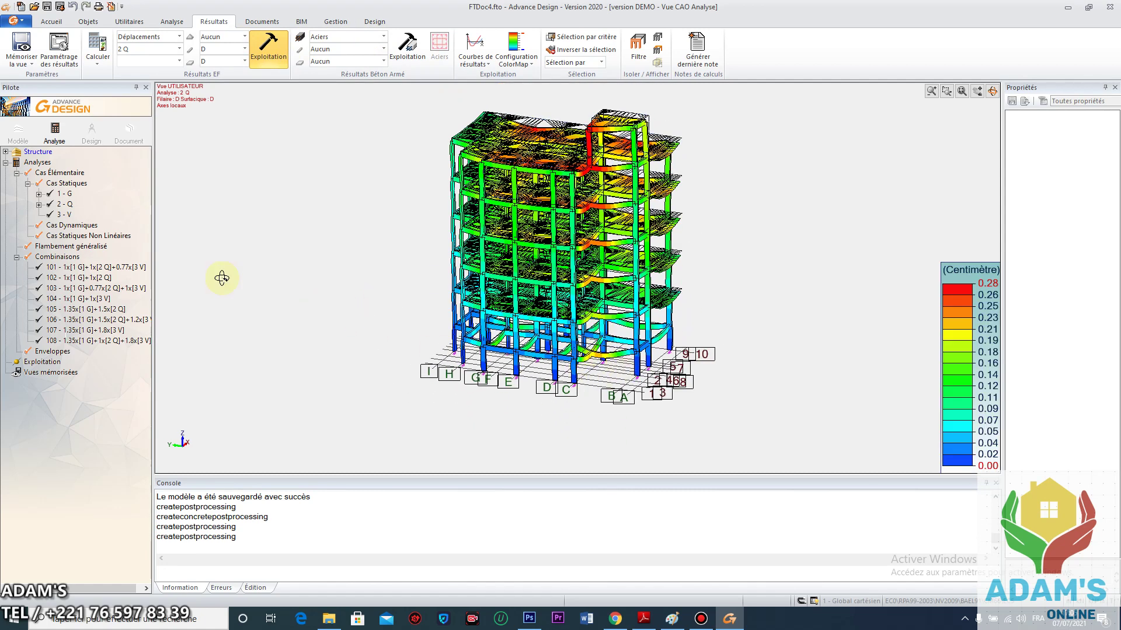
- Expand the Structure tree to show its levels and switch the finite element result type to Efforts, keeping load case 2 Q
left_click(5, 153)
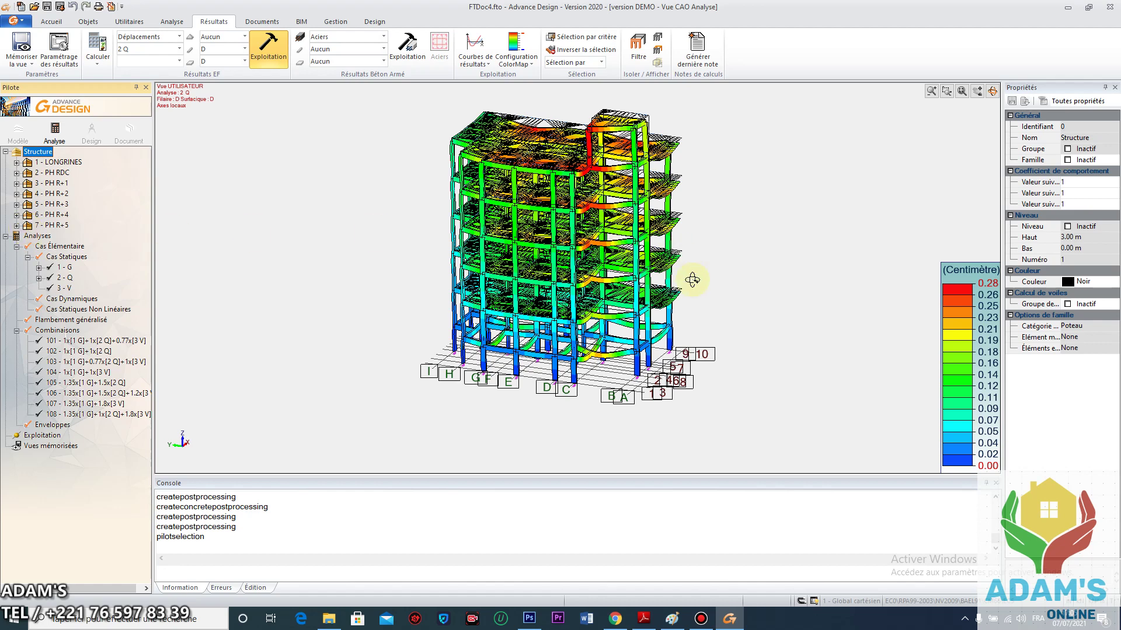
left_click(179, 36)
left_click(138, 63)
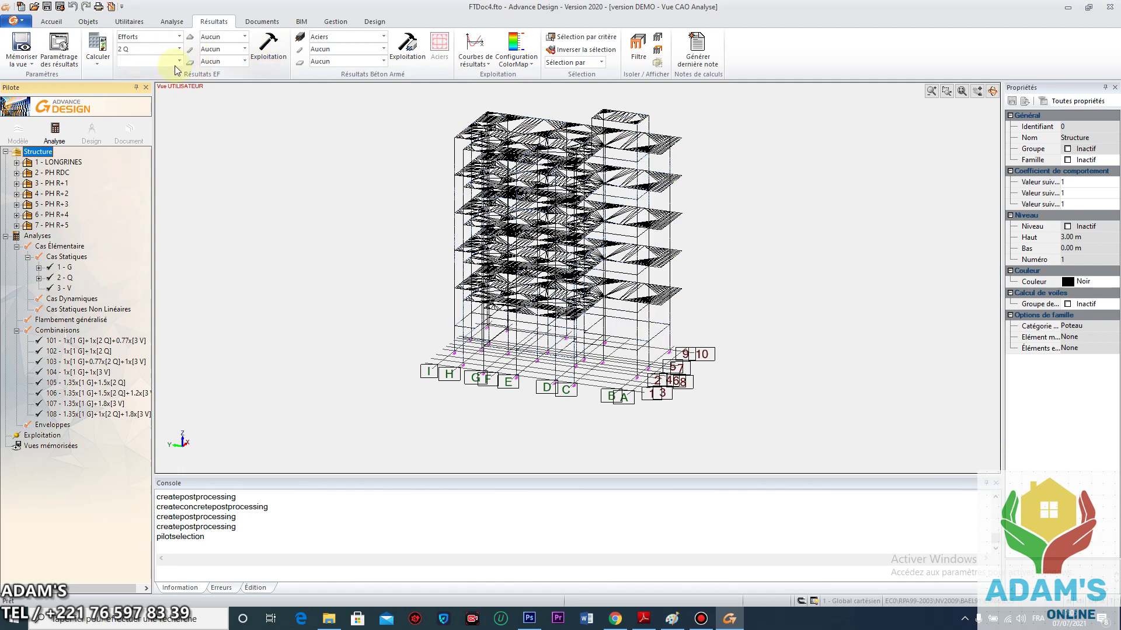
left_click(179, 49)
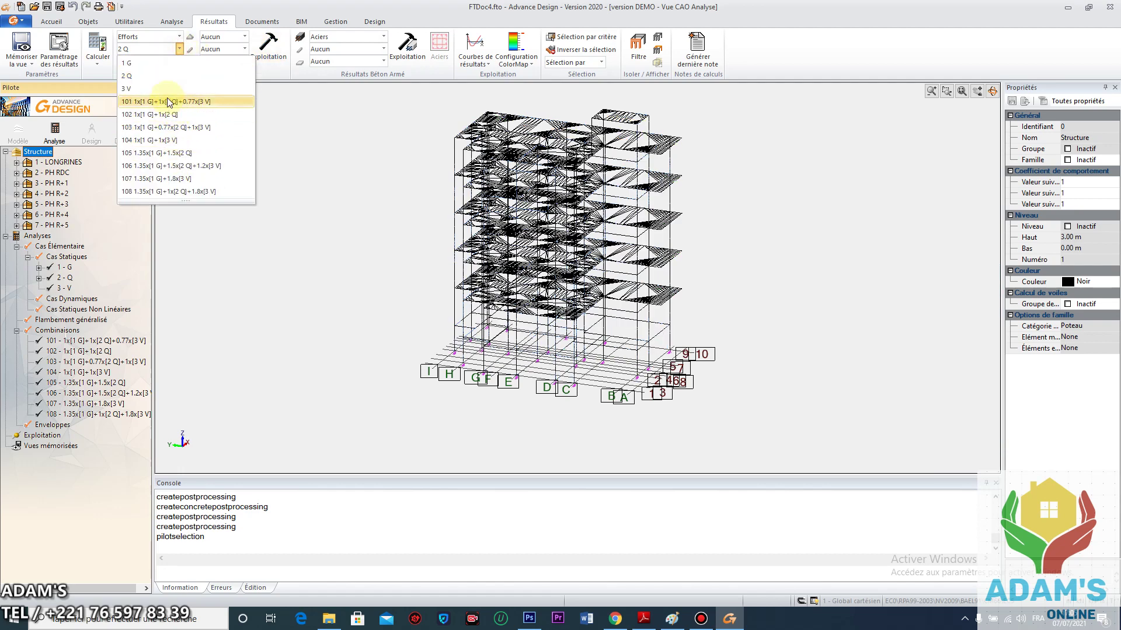
left_click(201, 283)
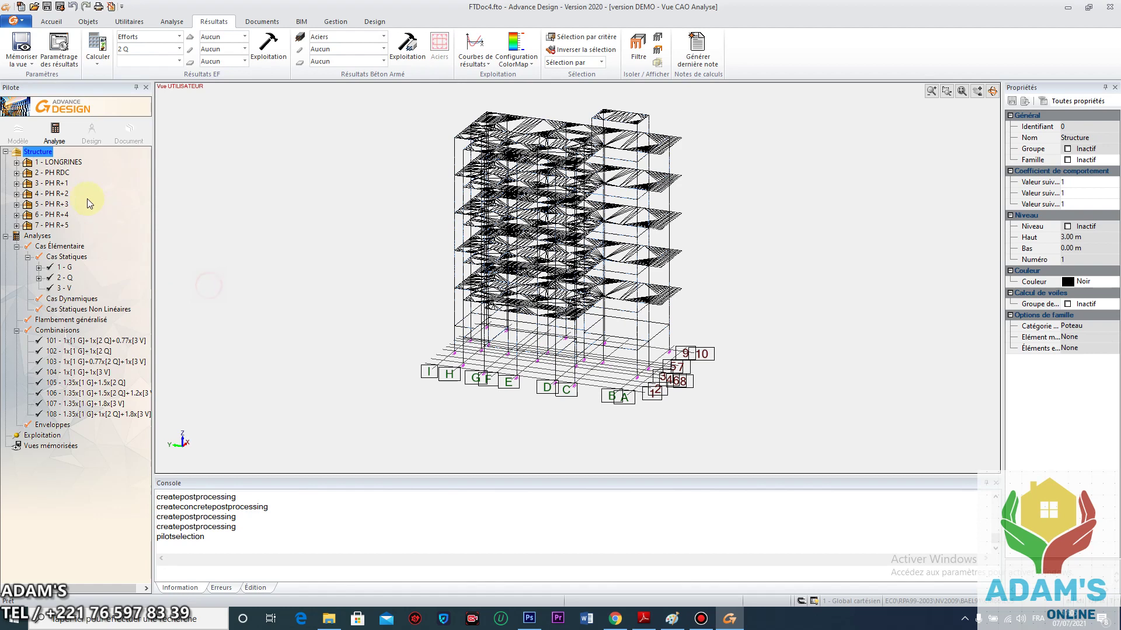
- Select all columns in the POTEAUX subsystem of the LONGRINES level and isolate them in the model view
left_click(16, 163)
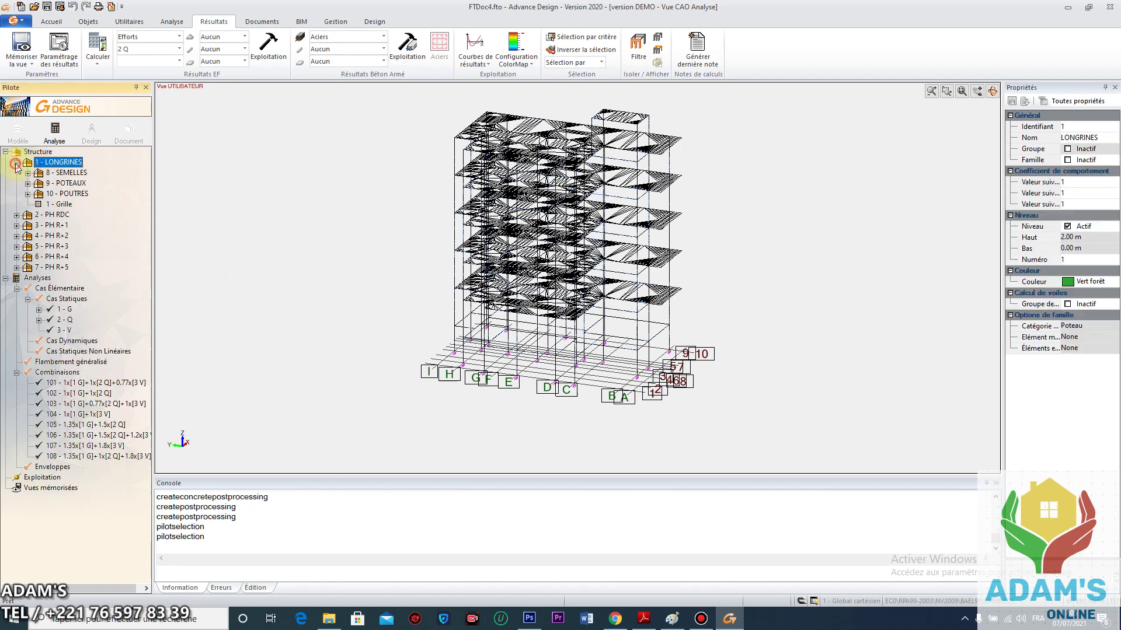
right_click(40, 186)
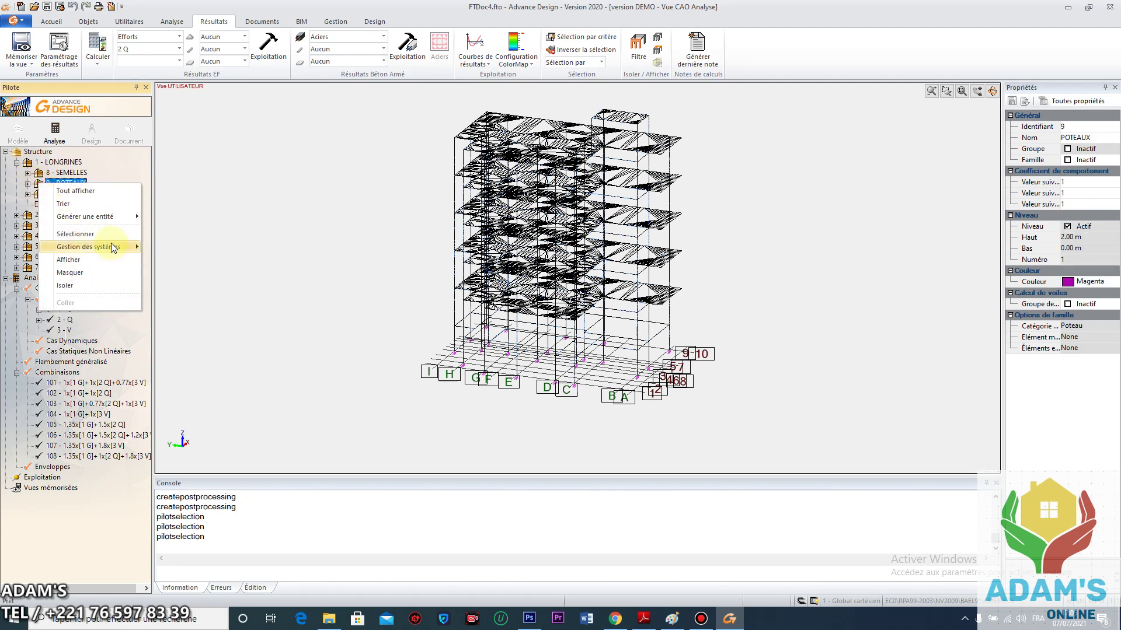
left_click(88, 234)
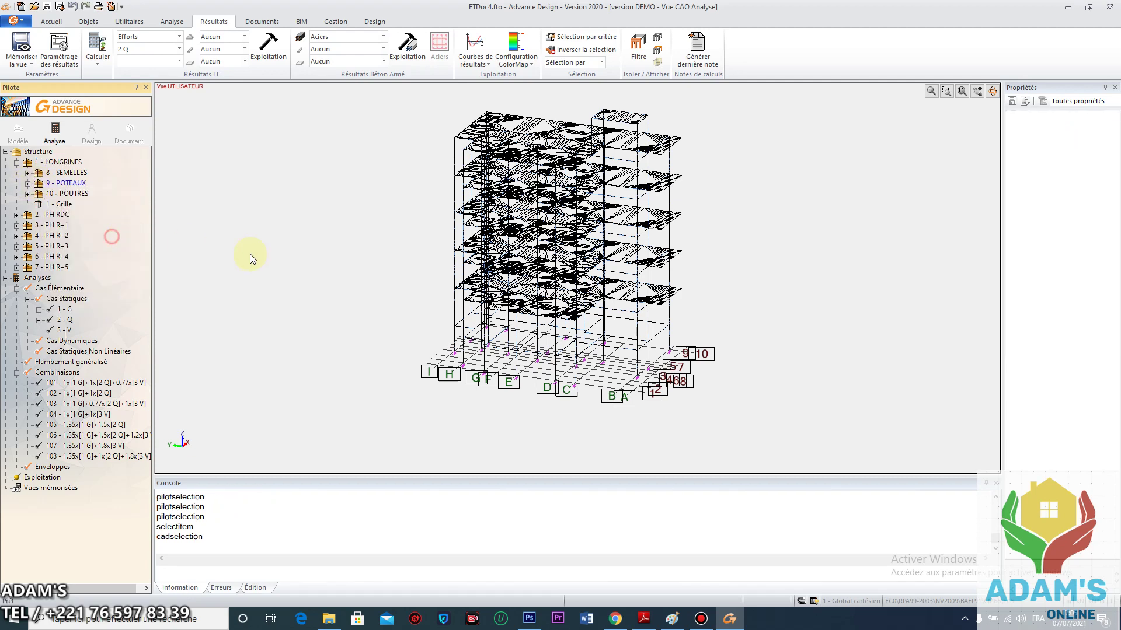
left_click(639, 46)
left_click_drag(565, 336, 448, 308)
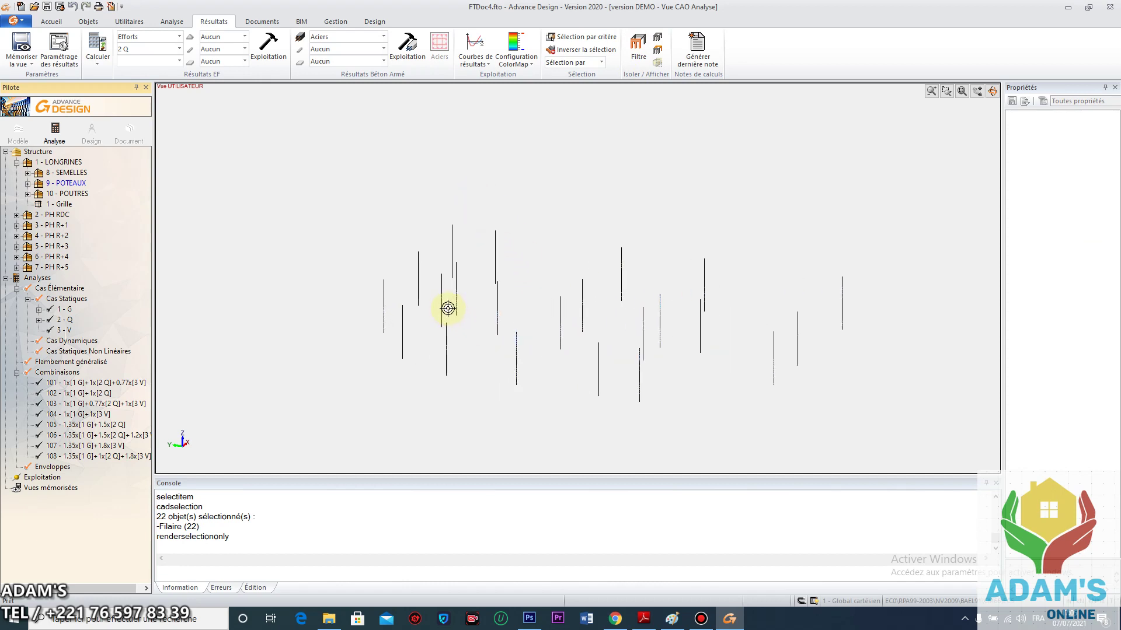
- Set the finite element results to load case 1 G and choose FZ as the force component for the supports
left_click(179, 49)
left_click(140, 62)
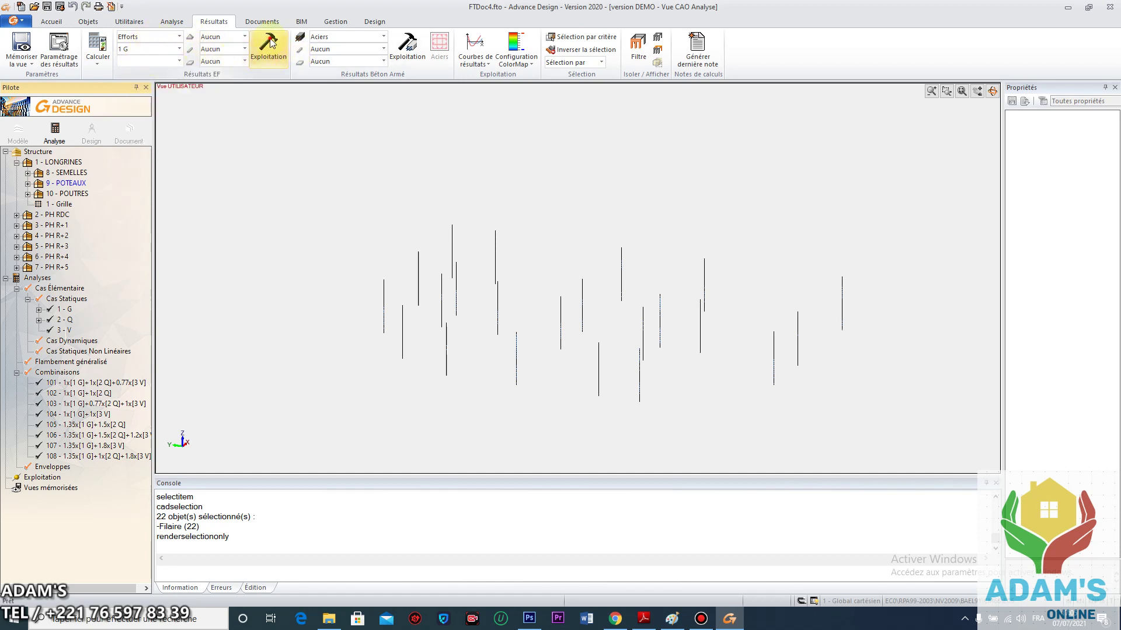
left_click(269, 43)
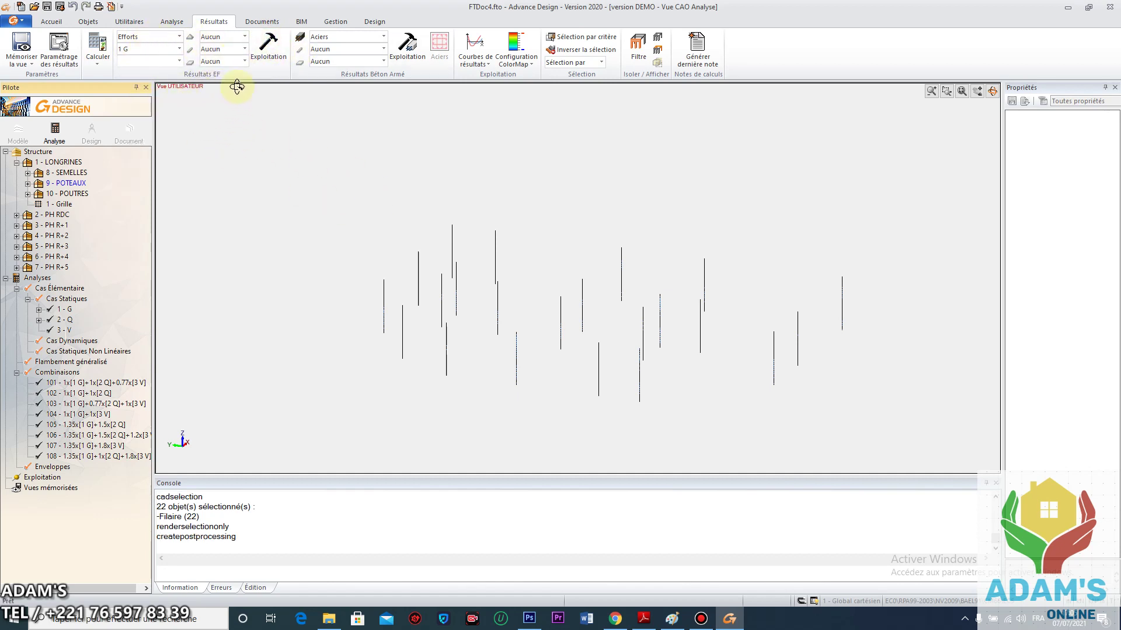
left_click(268, 43)
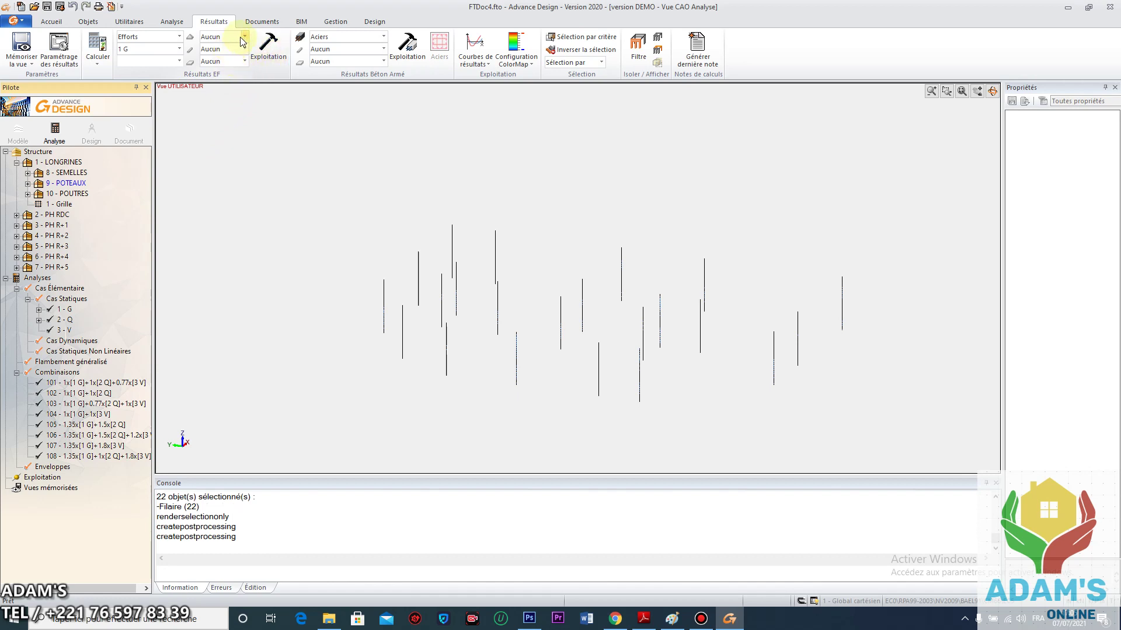
left_click(244, 37)
left_click(220, 73)
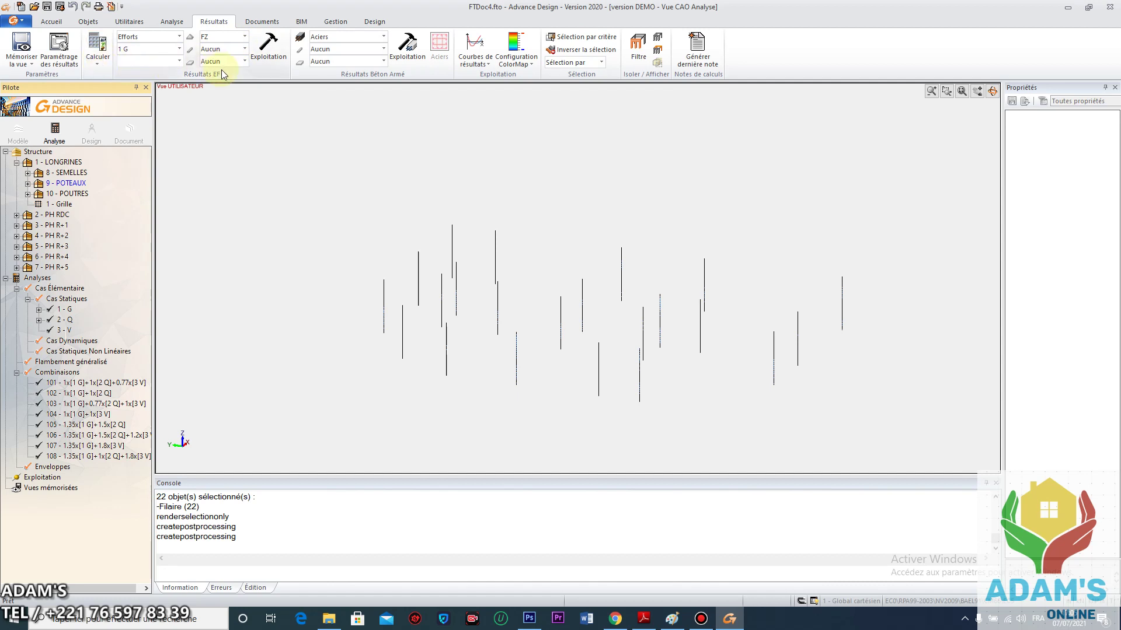
- Enable the Fz force for linear (Filaire) elements in the results settings and review the analyses and combinations included for Efforts
left_click(70, 61)
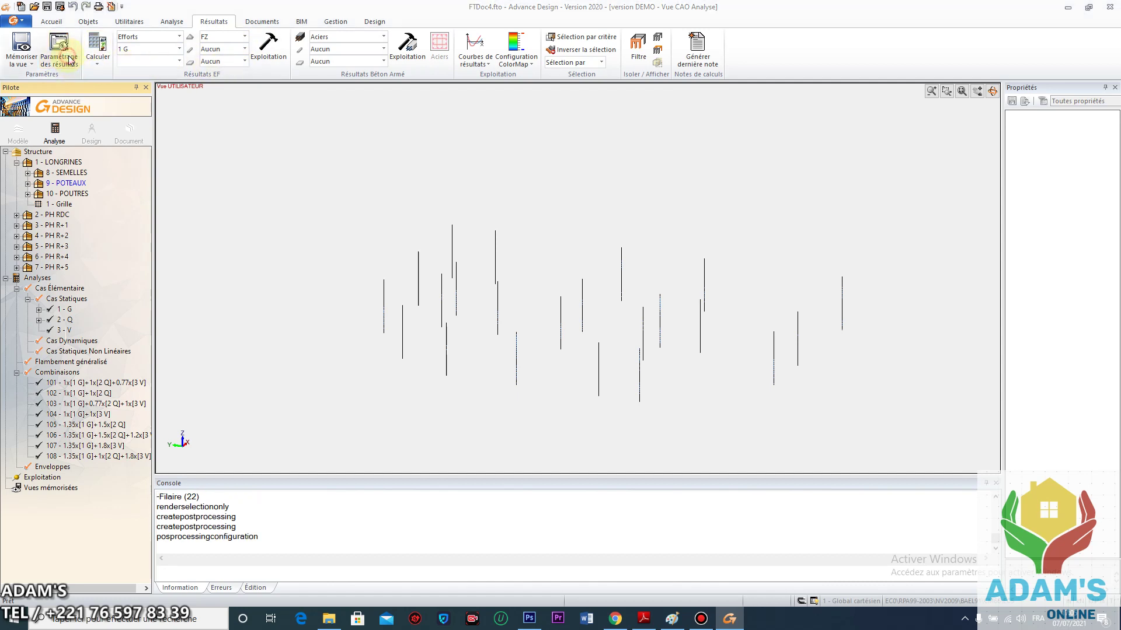
left_click(504, 243)
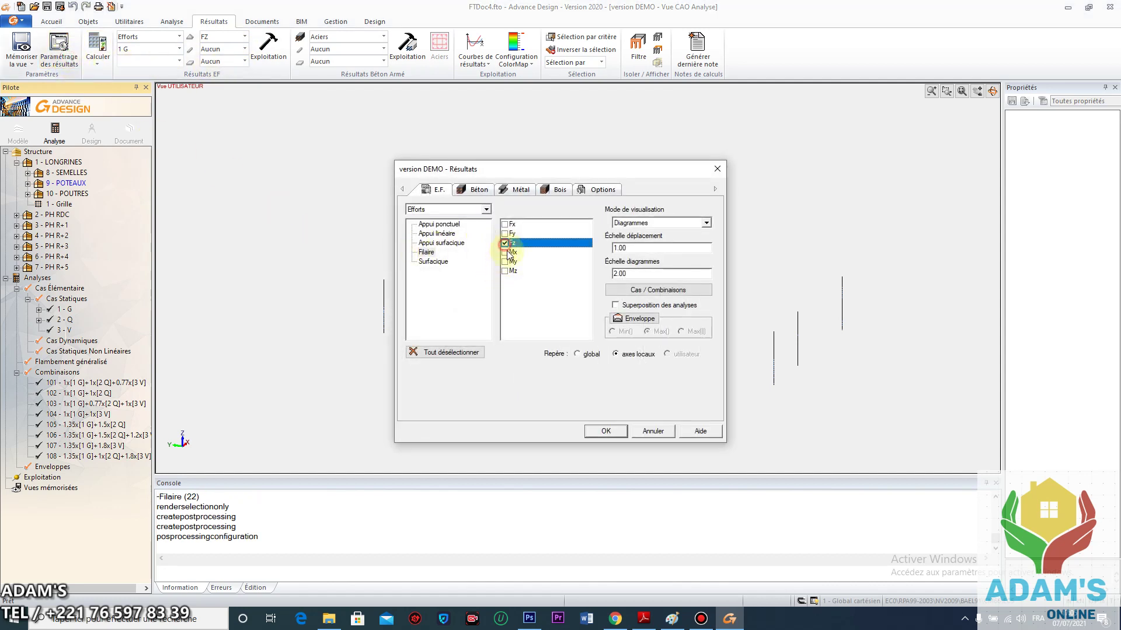
left_click(658, 291)
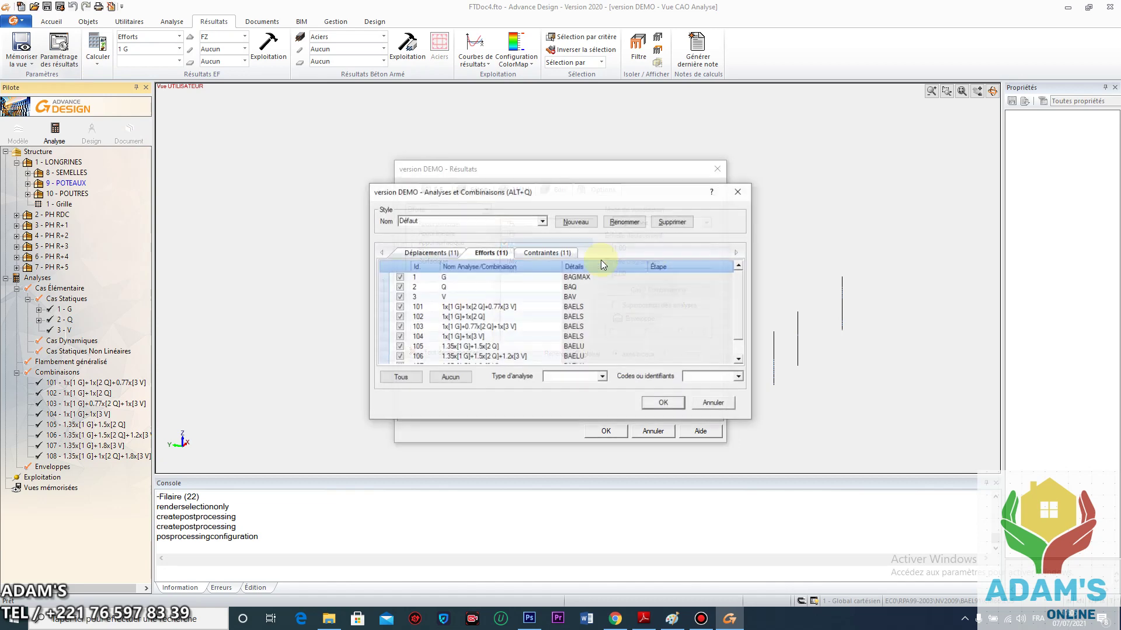
left_click_drag(516, 135, 468, 98)
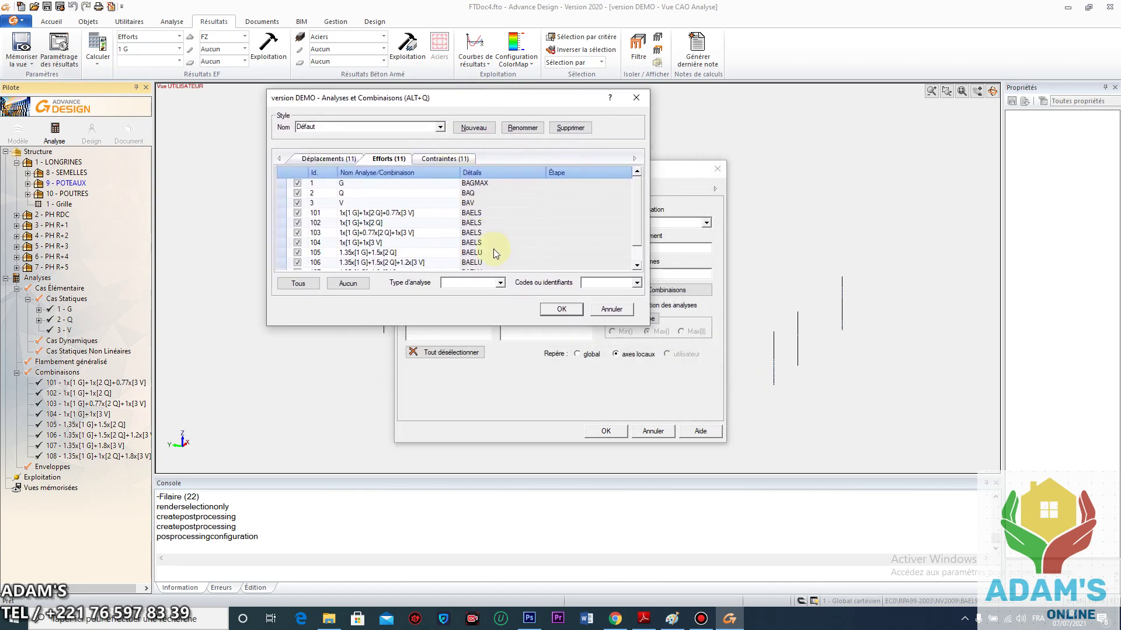
scroll(330, 233, "down", 1)
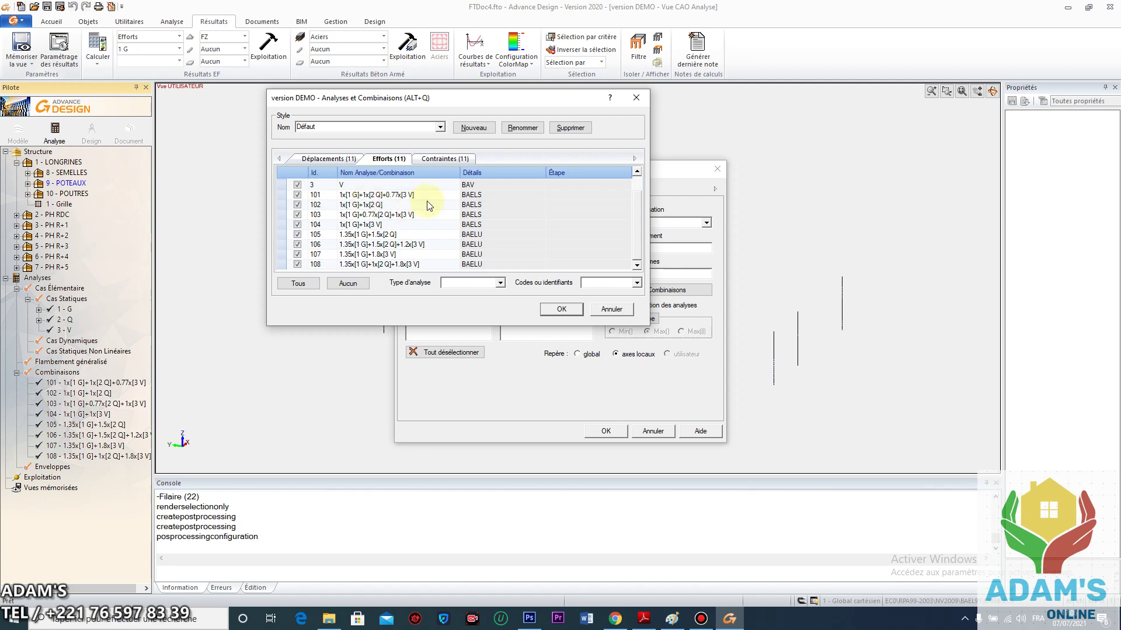
left_click(555, 310)
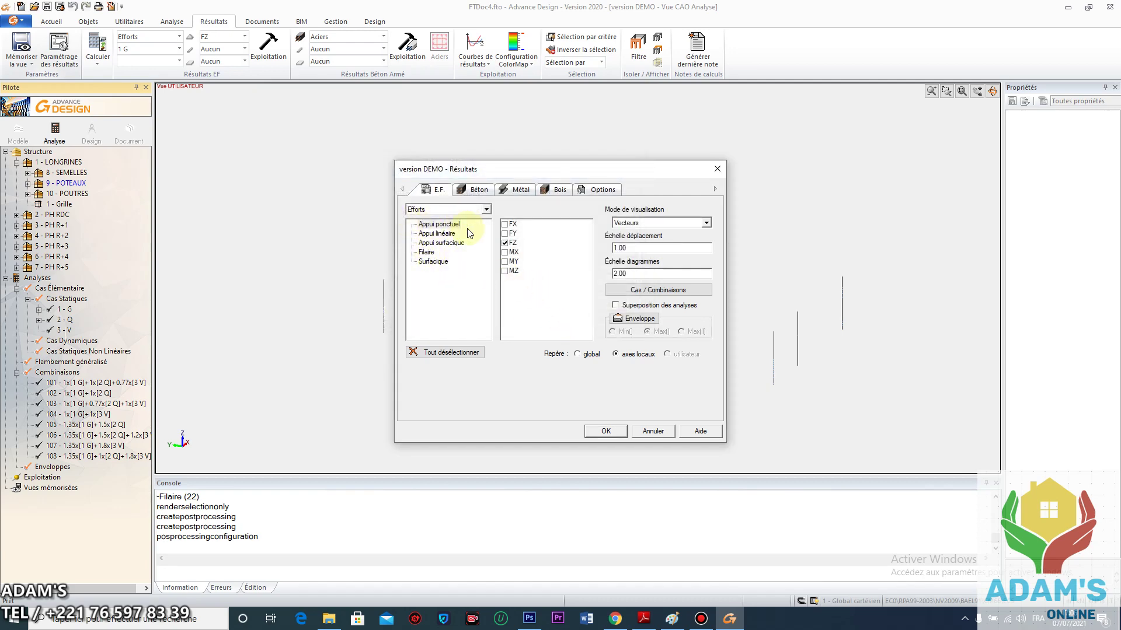
- Set the result axes to global and display the 1 G Fz force diagrams on the isolated columns
left_click_drag(560, 173, 426, 165)
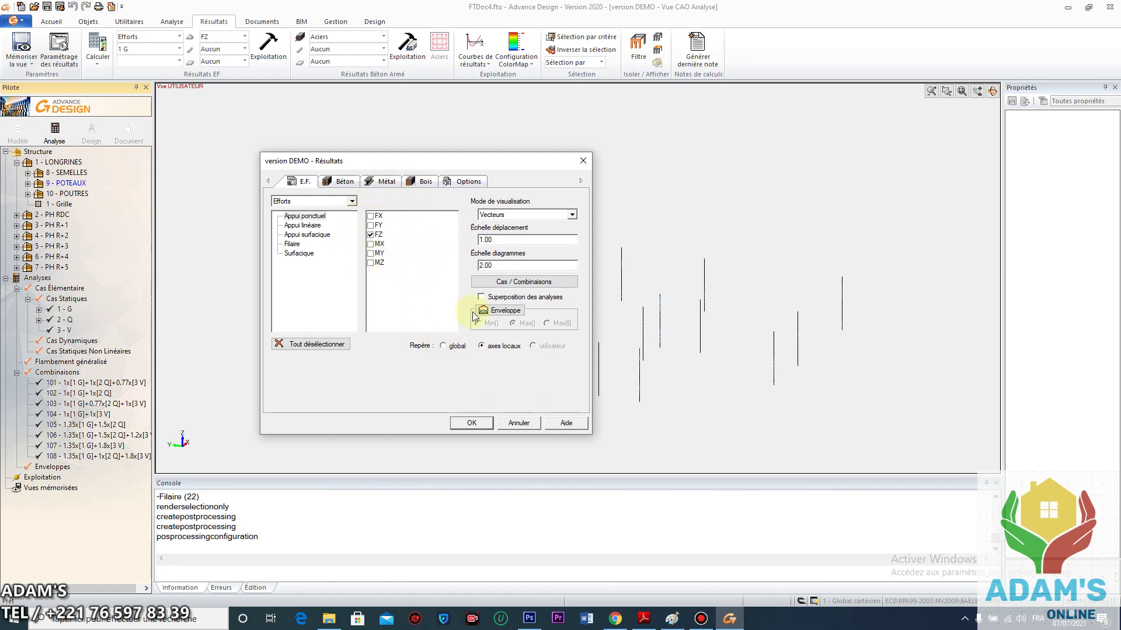
left_click(551, 282)
left_click(526, 396)
left_click(473, 422)
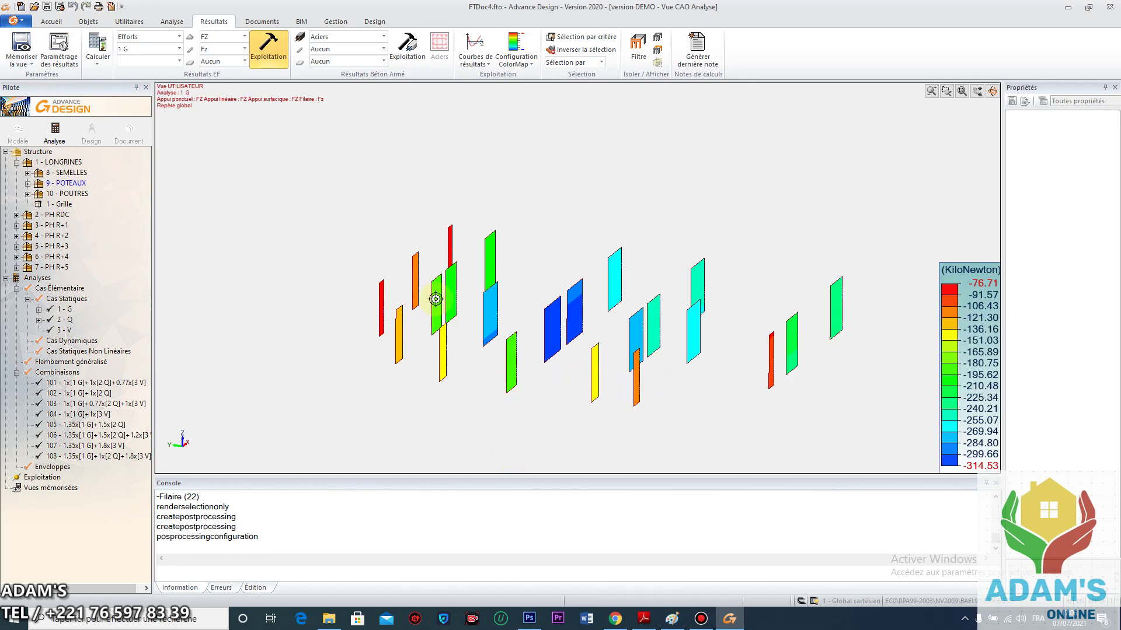
left_click_drag(435, 299, 478, 315)
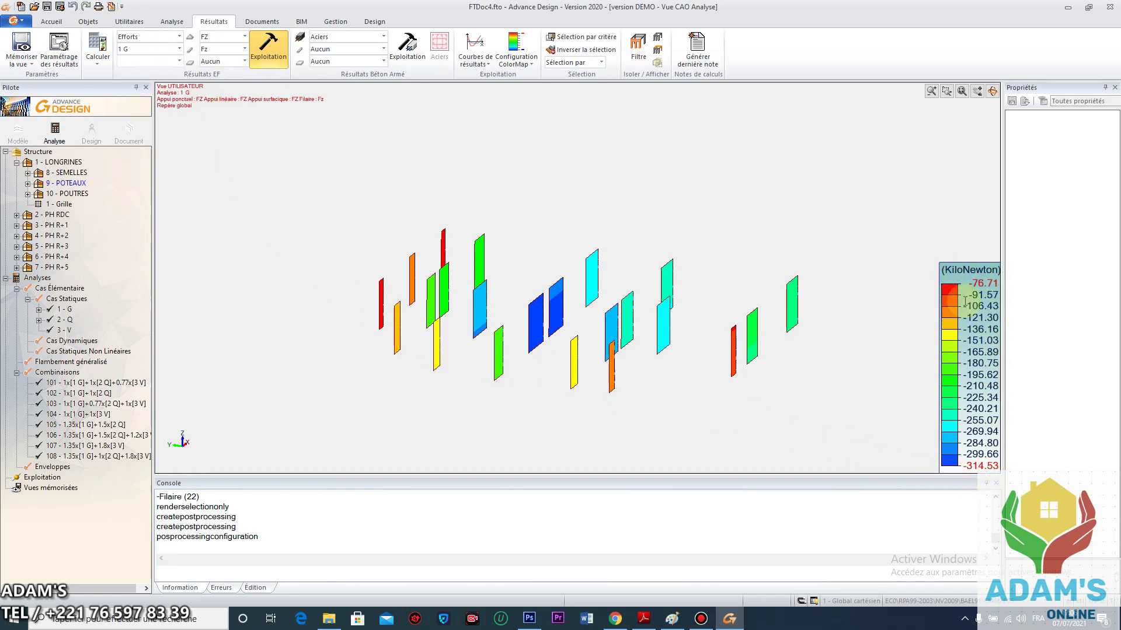
- Display the columns' Fz force diagrams for combination 101, 1x[1 G]+1x[2 Q]+0.77x[3 V], and examine them from above
left_click(174, 52)
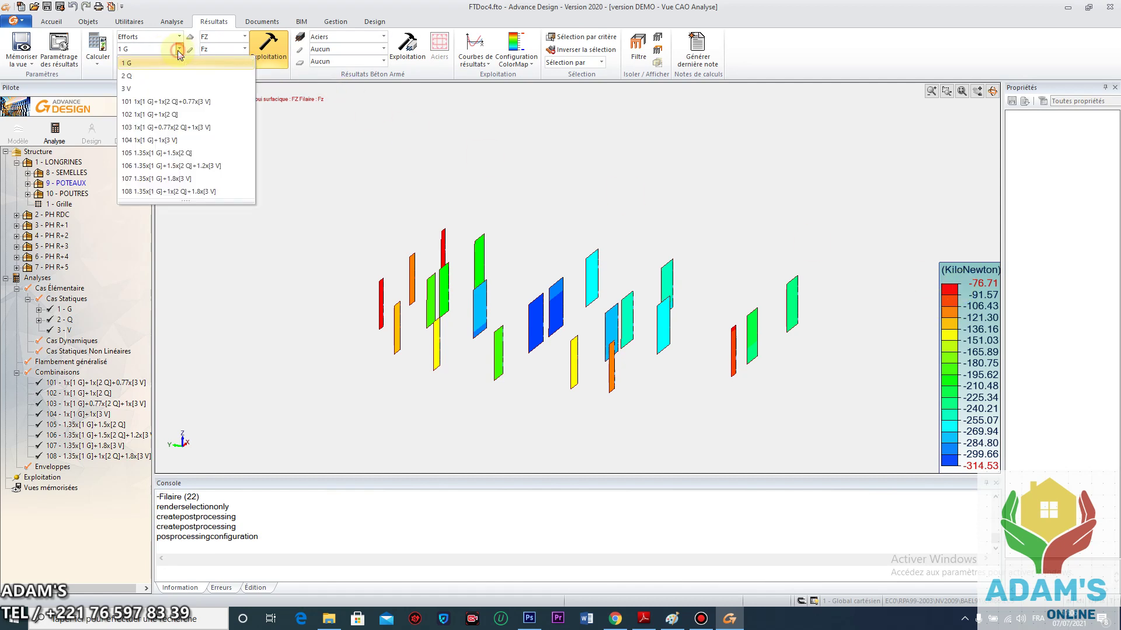
left_click(175, 100)
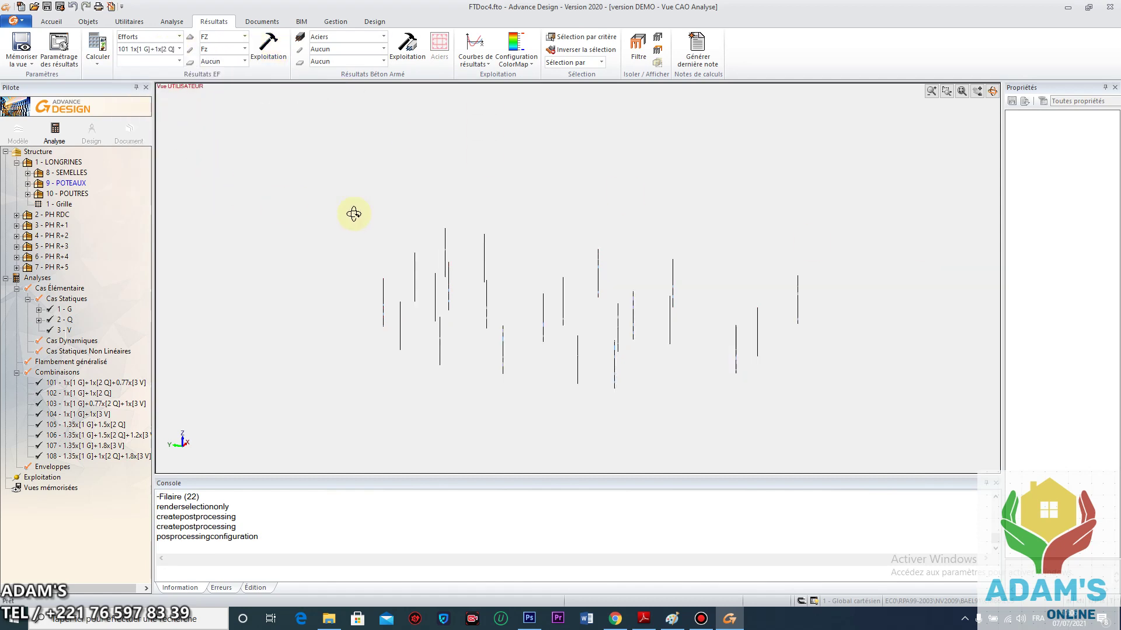
left_click(273, 52)
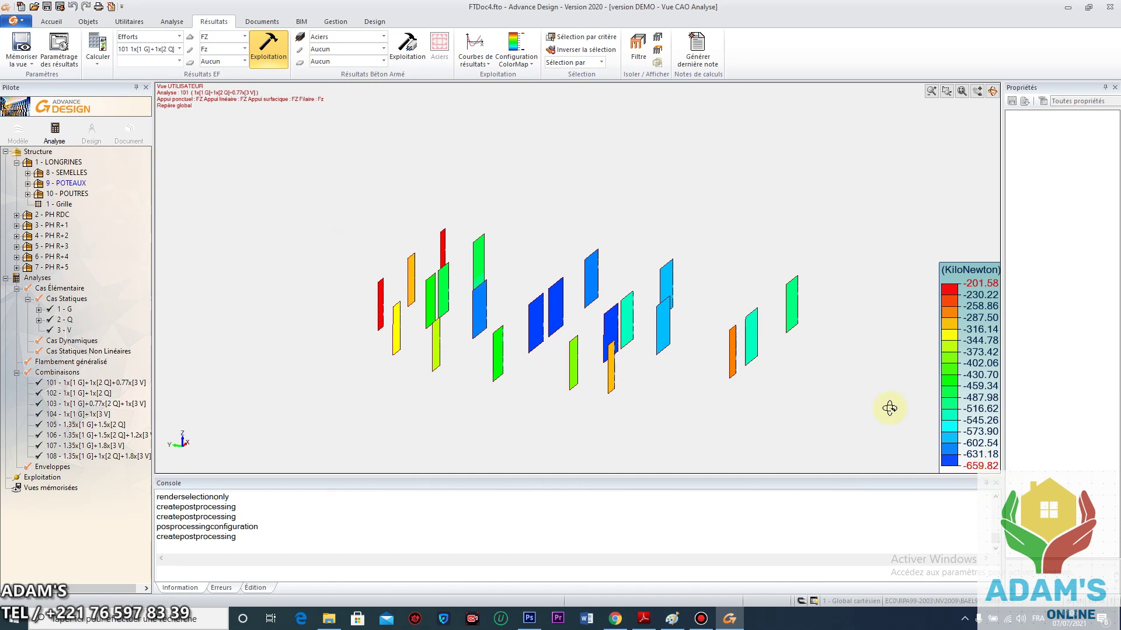
left_click_drag(889, 408, 595, 356)
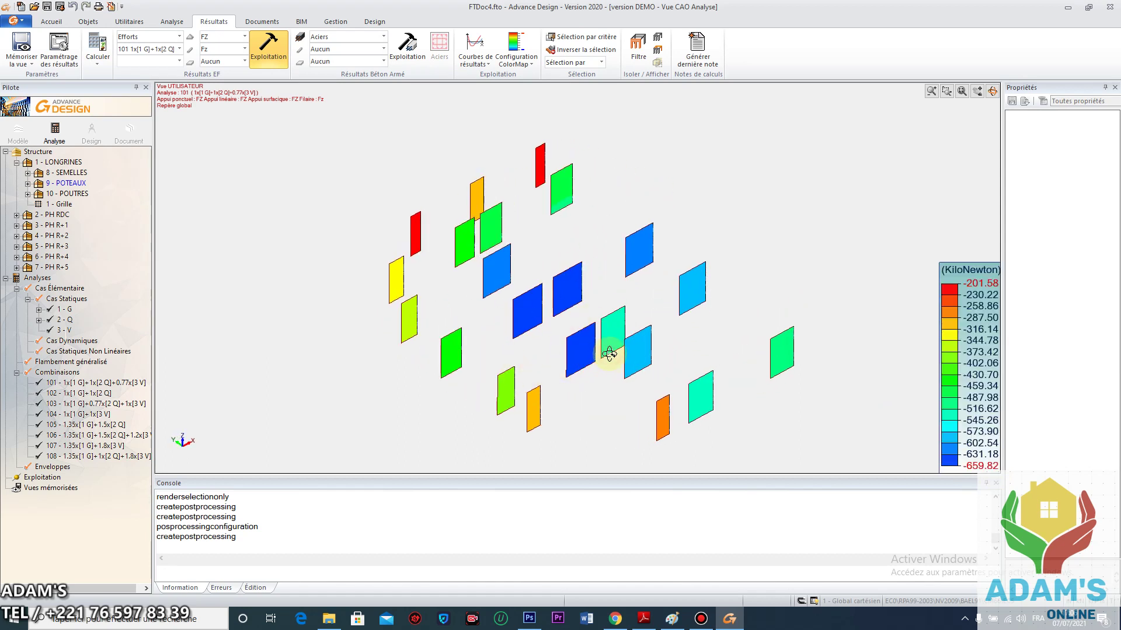
- Display the columns' Fz force diagrams for combination 105, 1.35x[1 G]+1.5x[2 Q], and compare their colours with the kilonewton scale
left_click(179, 49)
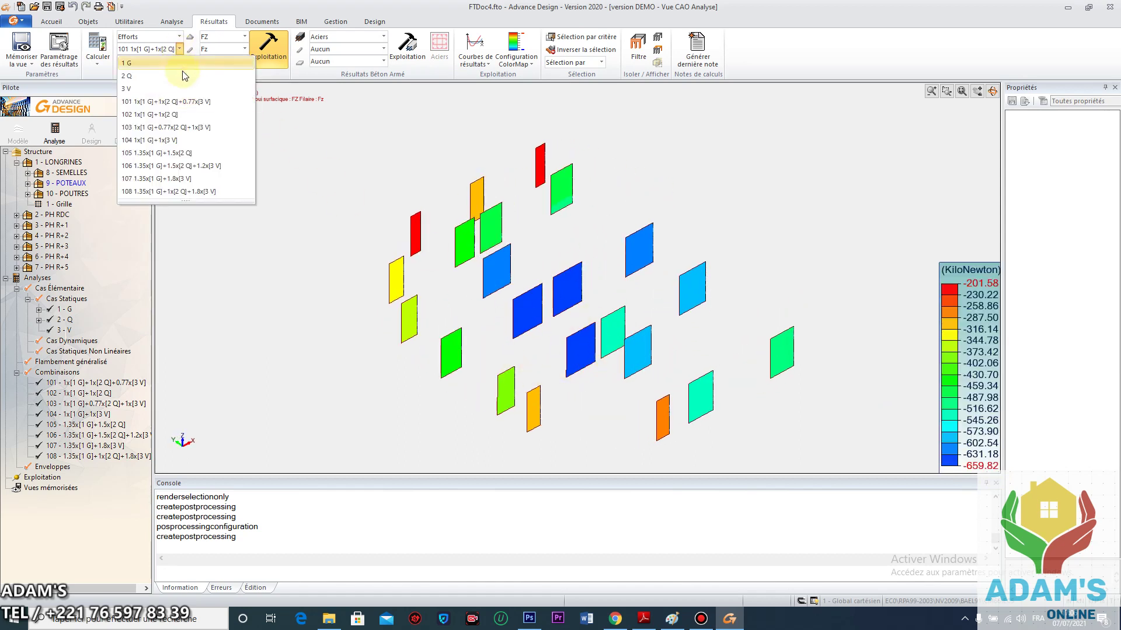
left_click(173, 153)
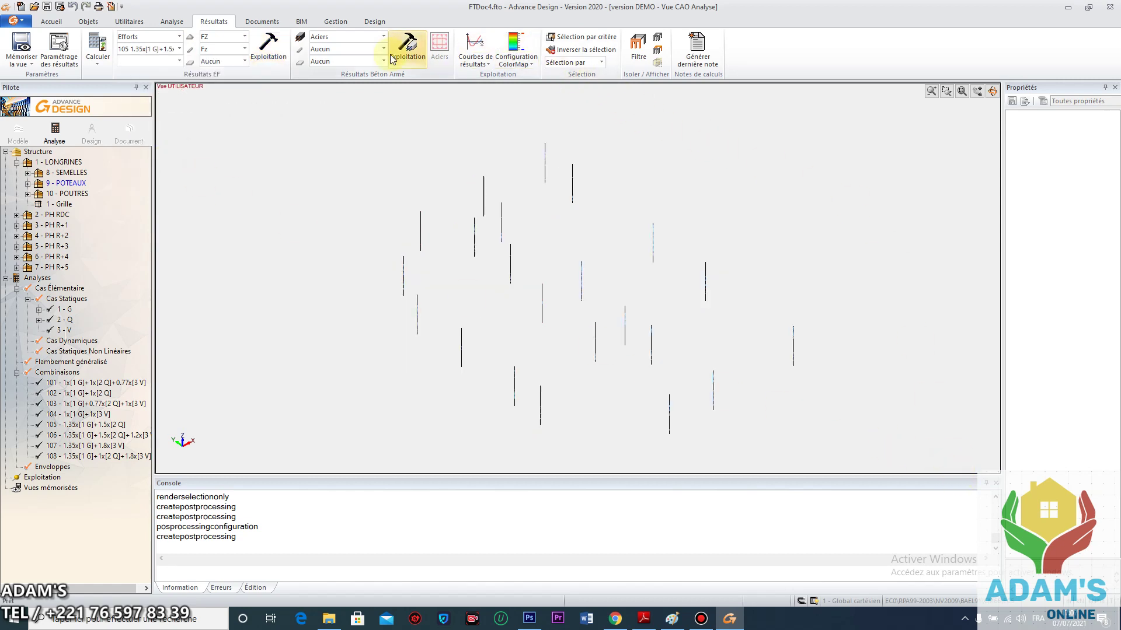
left_click(269, 47)
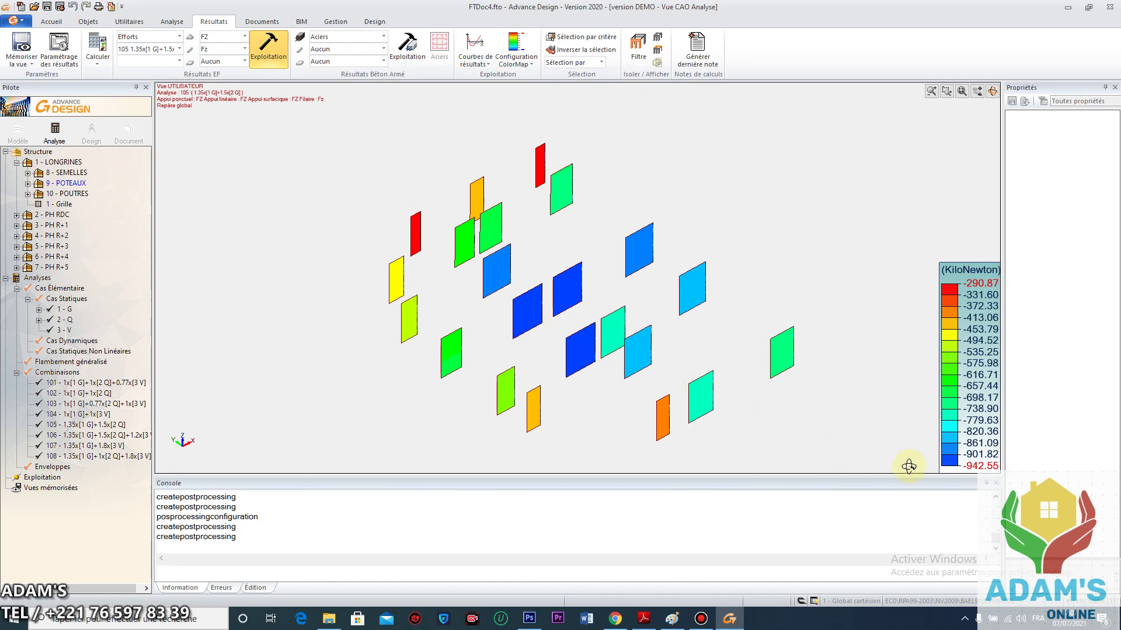
left_click_drag(757, 360, 601, 345)
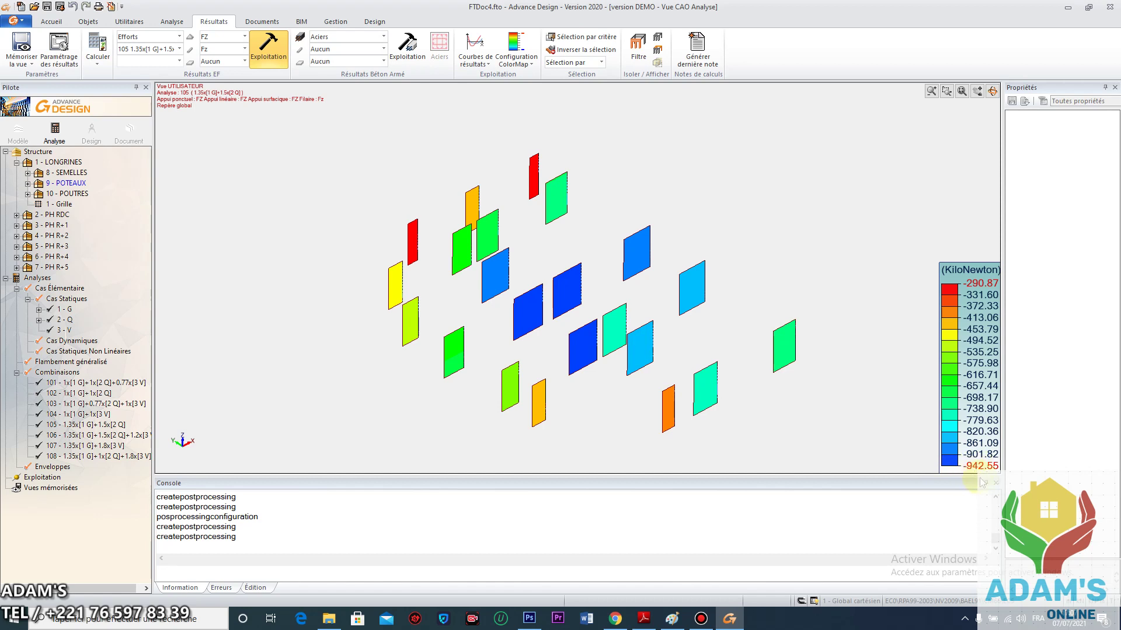
left_click_drag(741, 367, 699, 366)
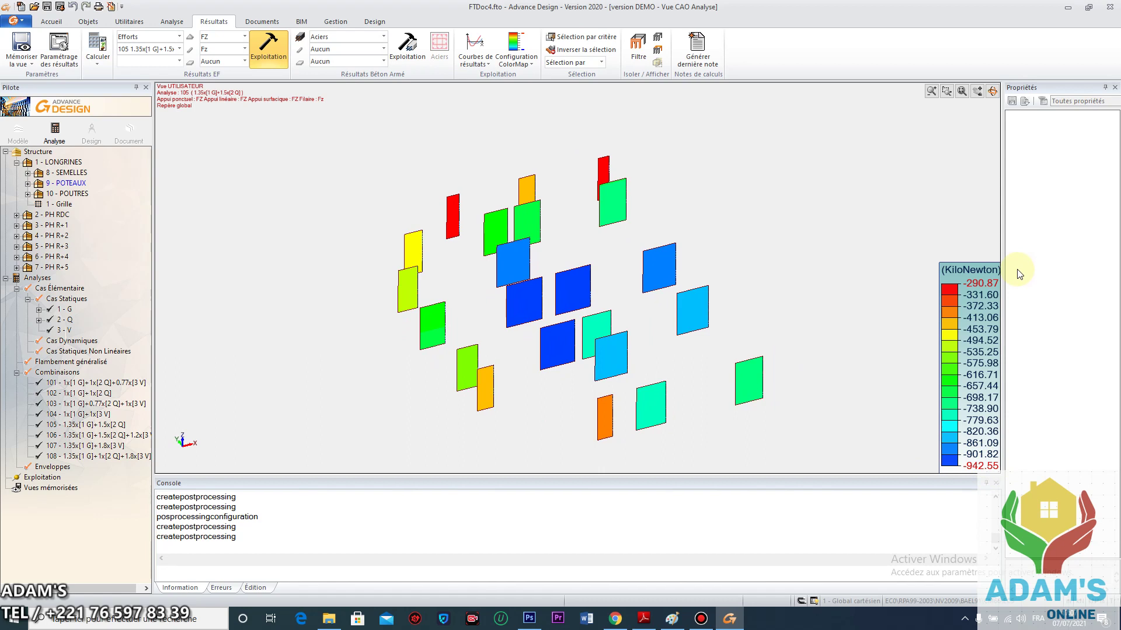
left_click_drag(526, 321, 562, 325)
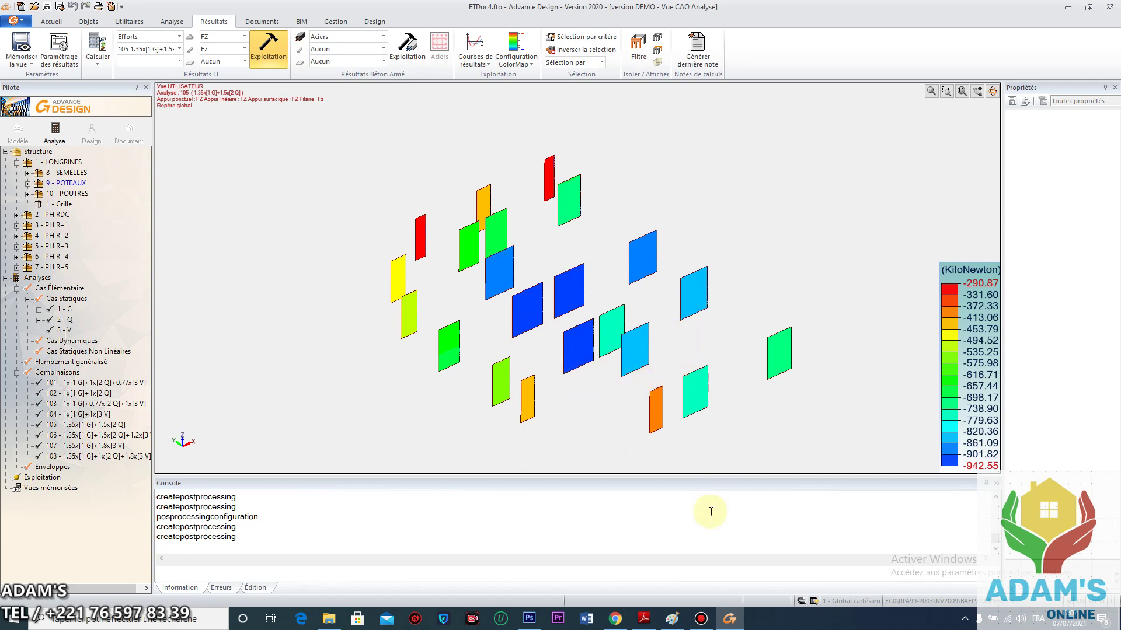
left_click(701, 619)
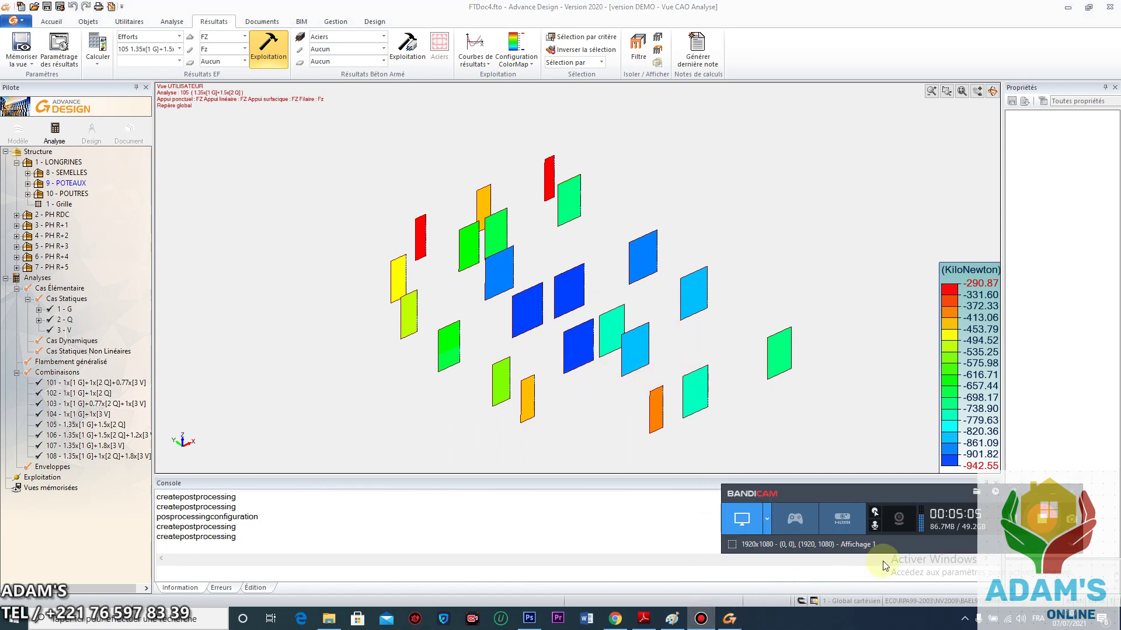
left_click(1050, 495)
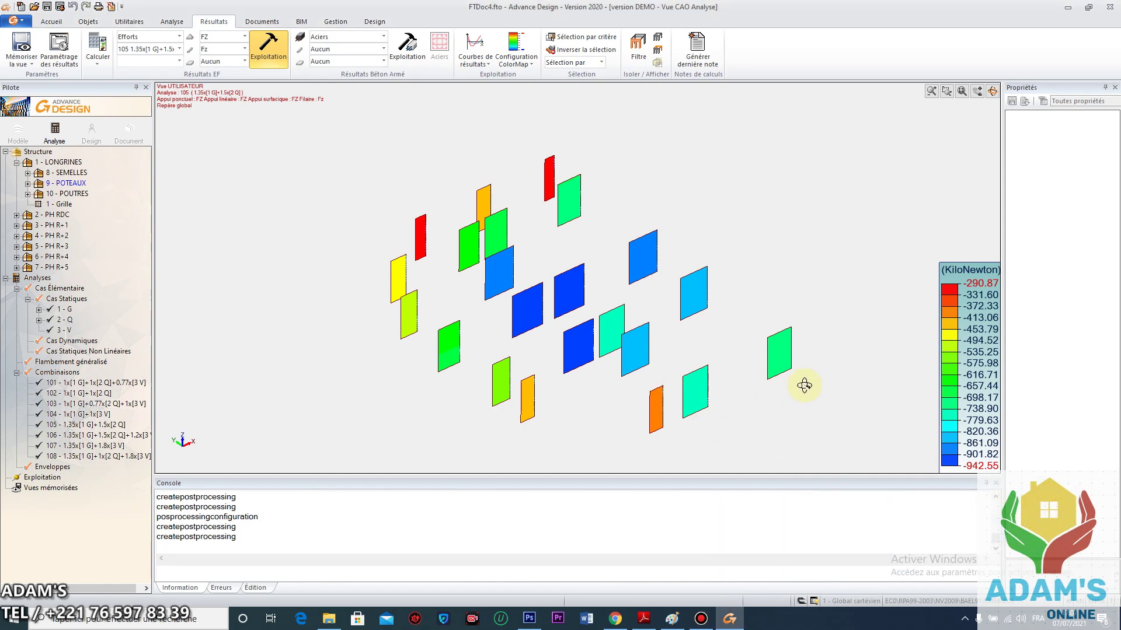
mouse_move(804, 385)
left_mouse_down()
mouse_move(708, 386)
mouse_move(783, 380)
left_mouse_up()
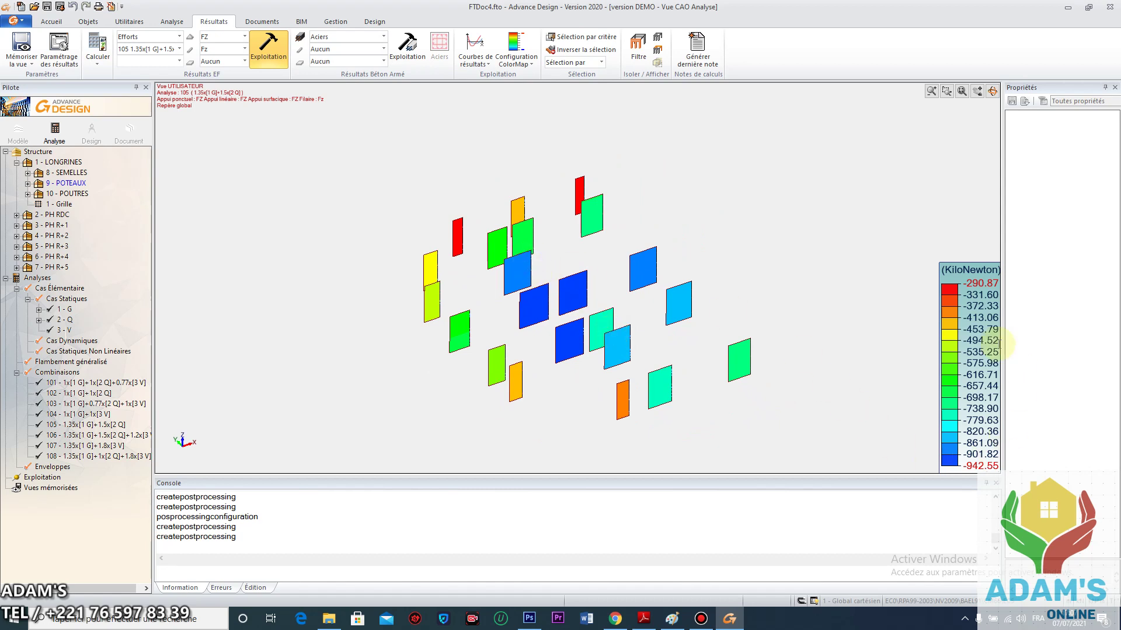
- Display the columns' Fz force diagrams for combination 102, 1x[1 G]+1x[2 Q], followed by combination 108, 1.35x[1 G]+1x[2 Q]+1.8x[3 V]
left_click(179, 50)
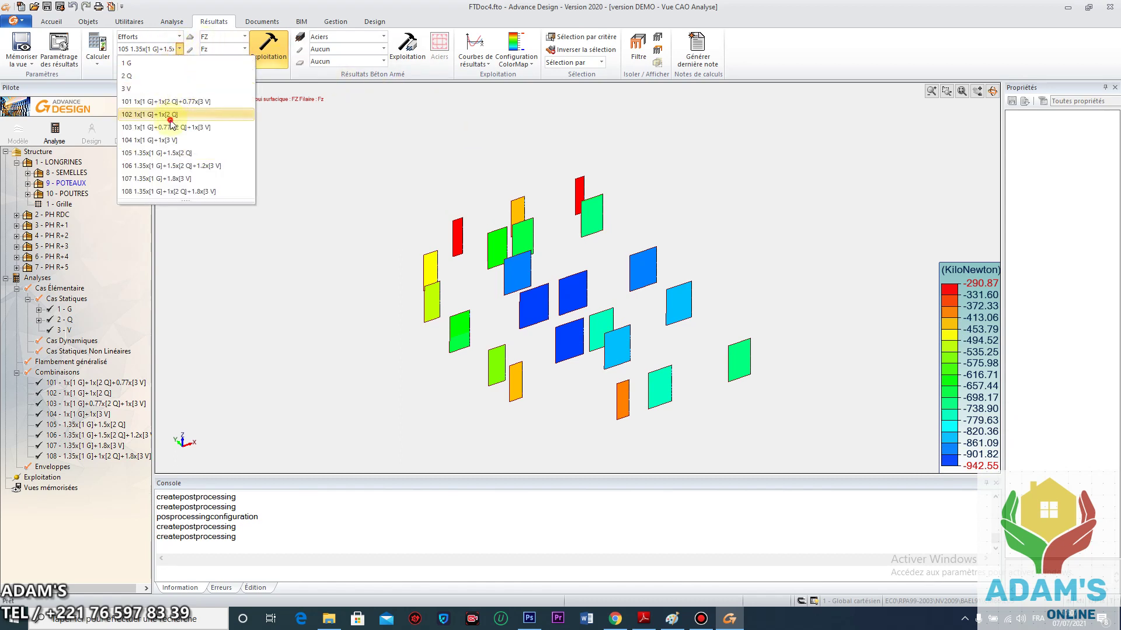
left_click(188, 135)
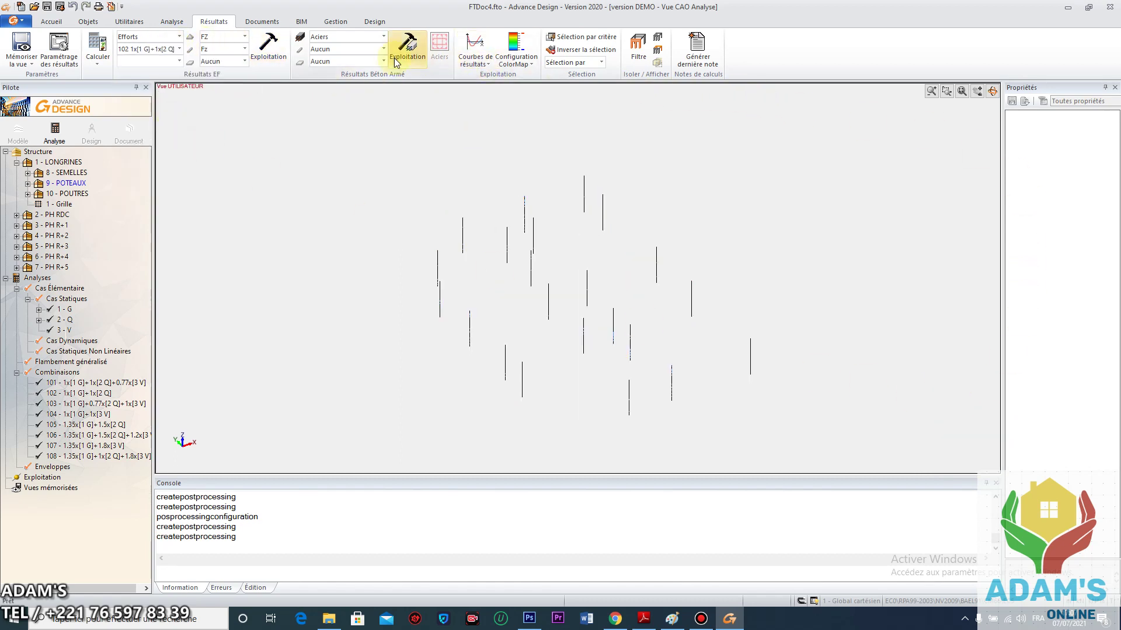
left_click(268, 51)
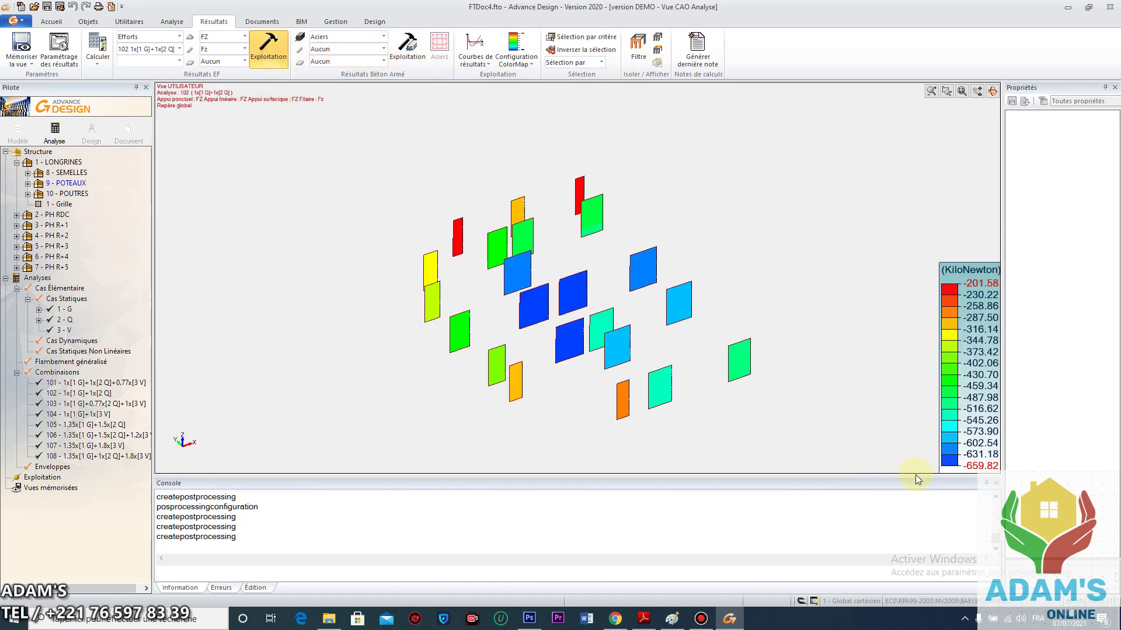
left_click(179, 50)
left_click(169, 191)
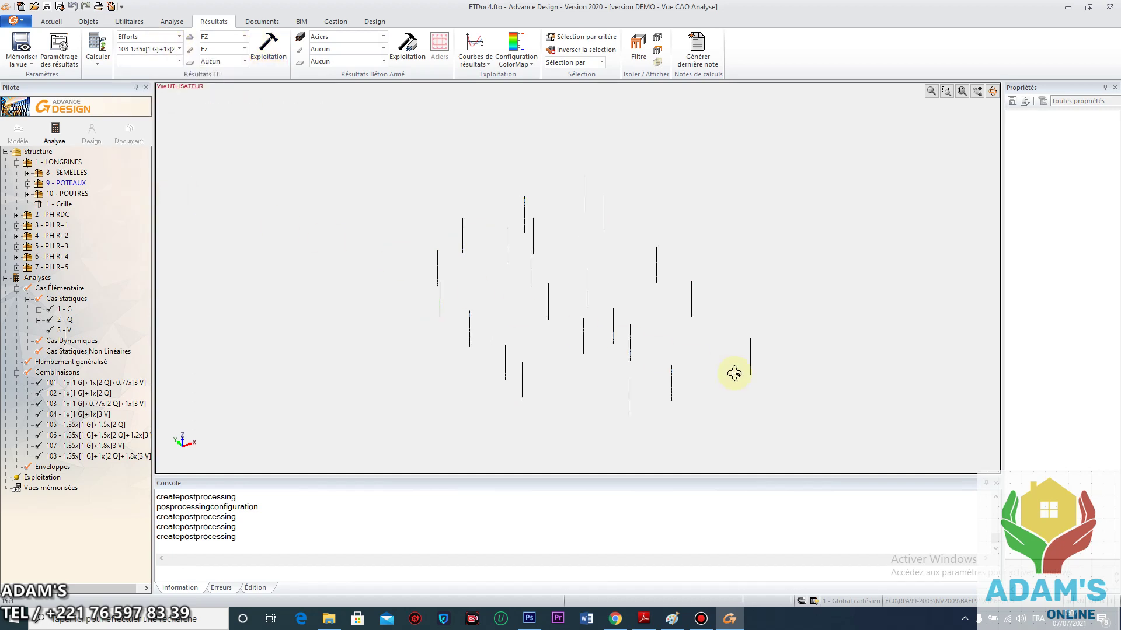
left_click(269, 49)
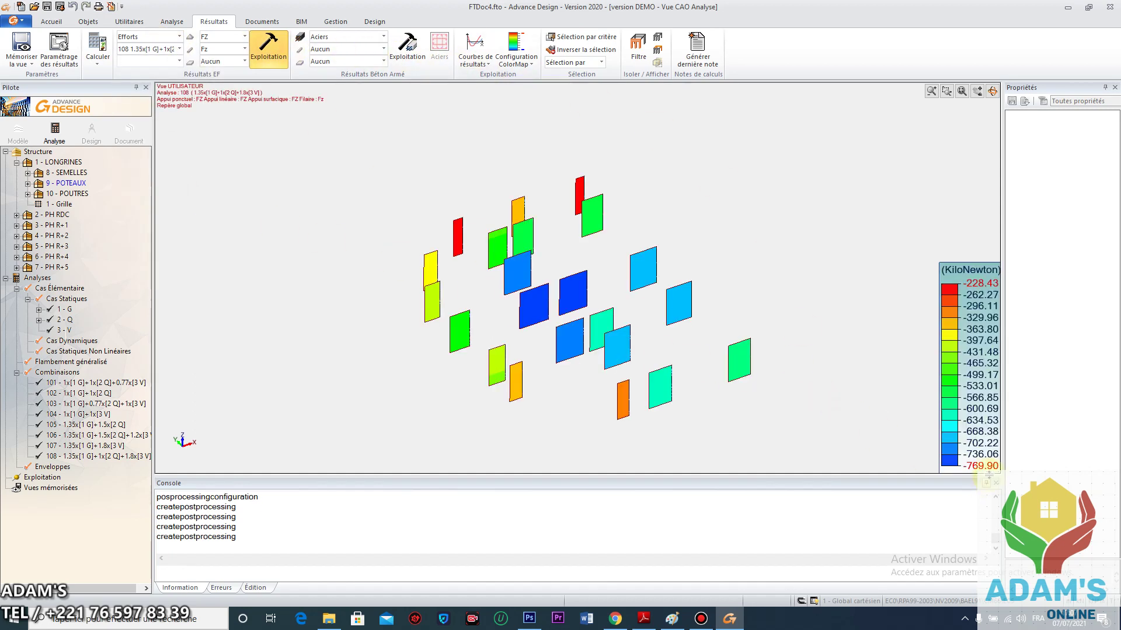
- Return the columns' Fz force results to combination 105, 1.35x[1 G]+1.5x[2 Q], and examine the diagrams more closely
left_click(177, 50)
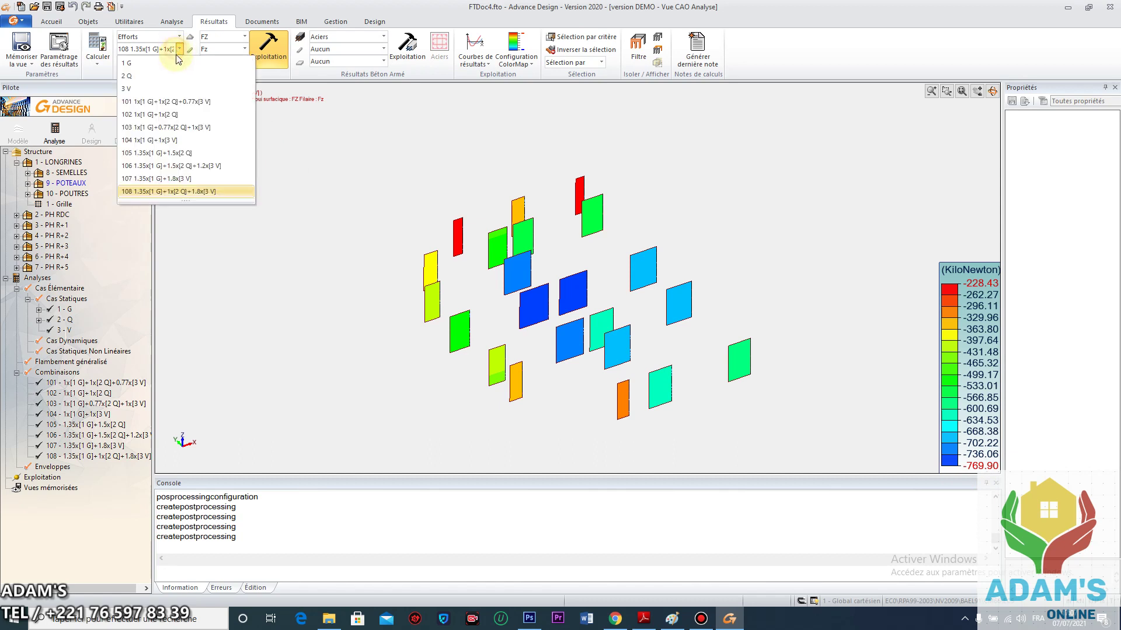
left_click(191, 153)
left_click(268, 47)
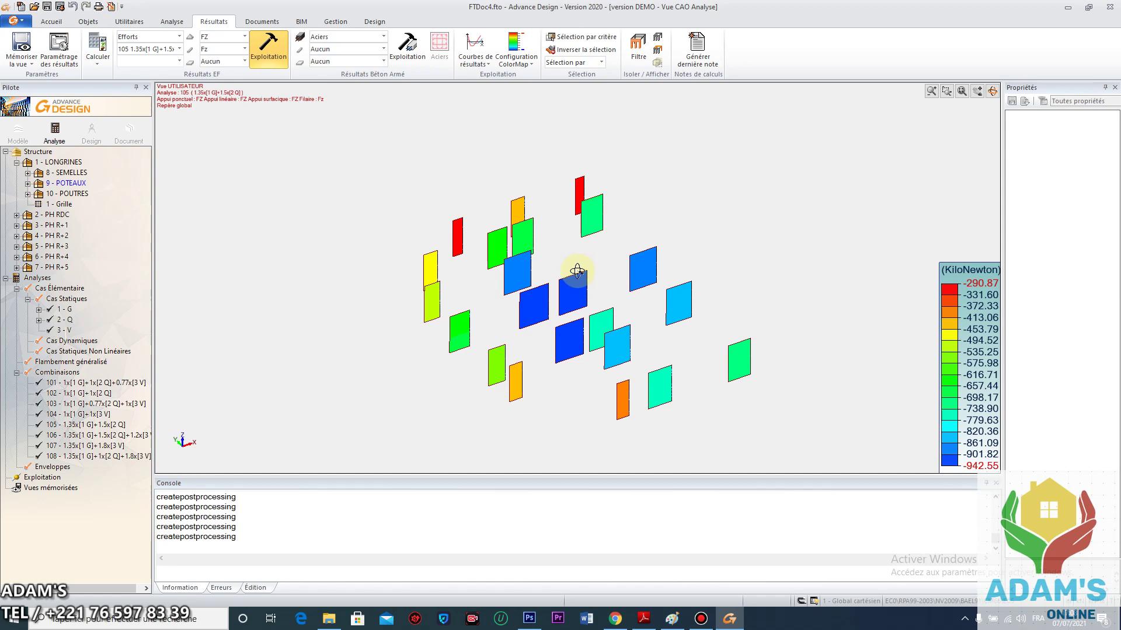
middle_click_drag(463, 288, 491, 288)
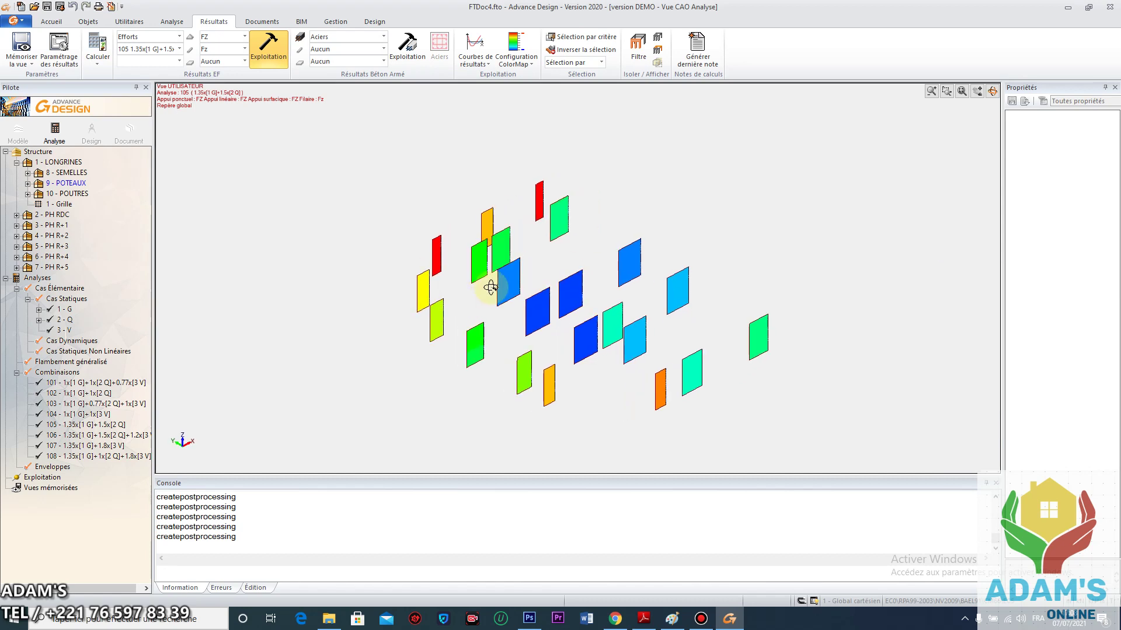
scroll(533, 240, "up", 2)
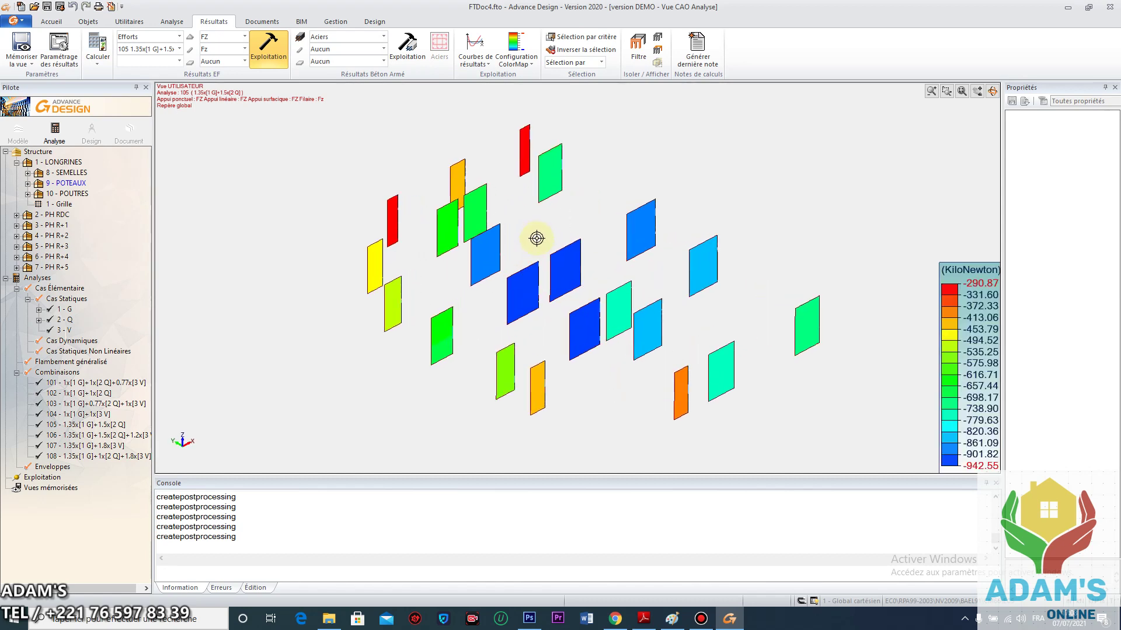
- Select one of the dark-blue central LONGRINES columns, examine its section and material properties, and clear the selection
middle_click_drag(574, 342, 555, 325)
scroll(535, 282, "up", 1)
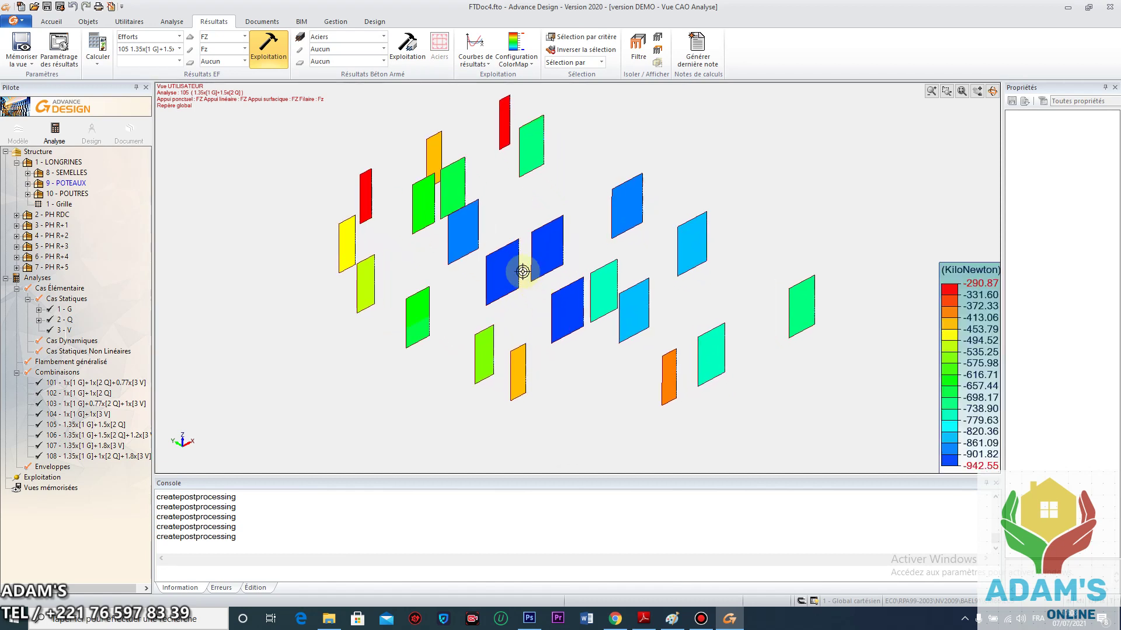
middle_click_drag(561, 281, 556, 307)
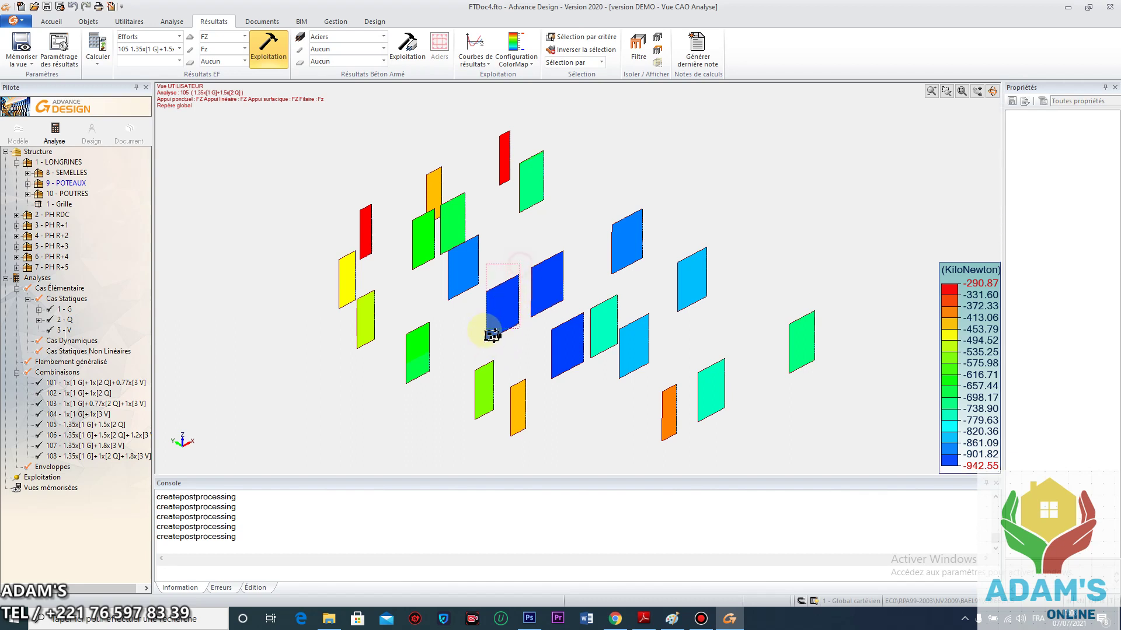
left_click(492, 334)
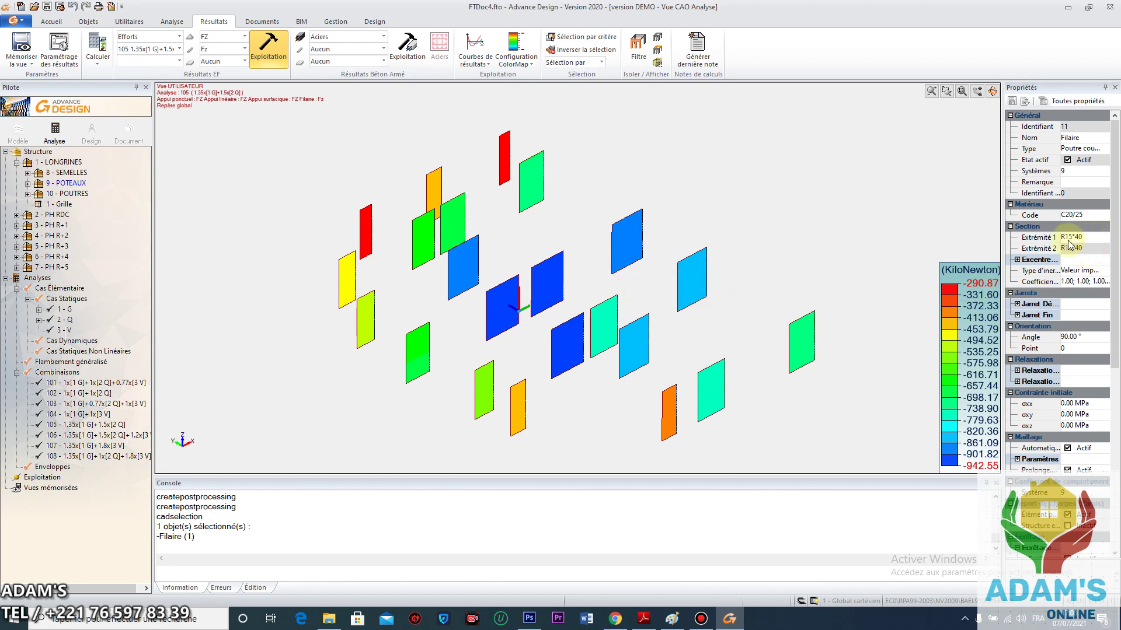
left_click_drag(1115, 296, 1119, 332)
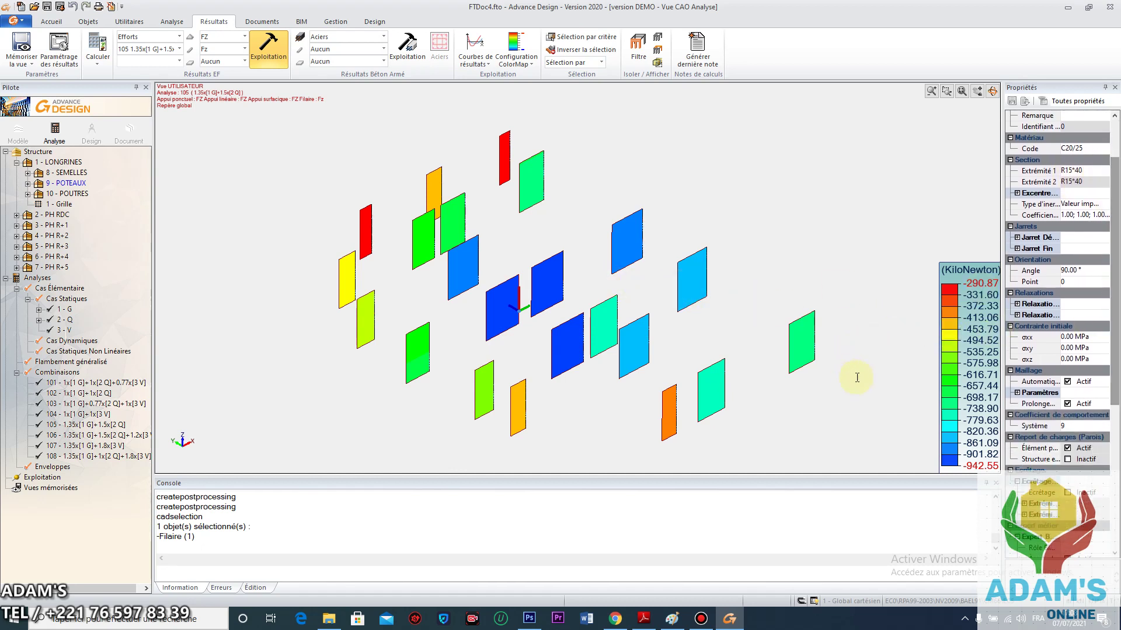
left_click(478, 320)
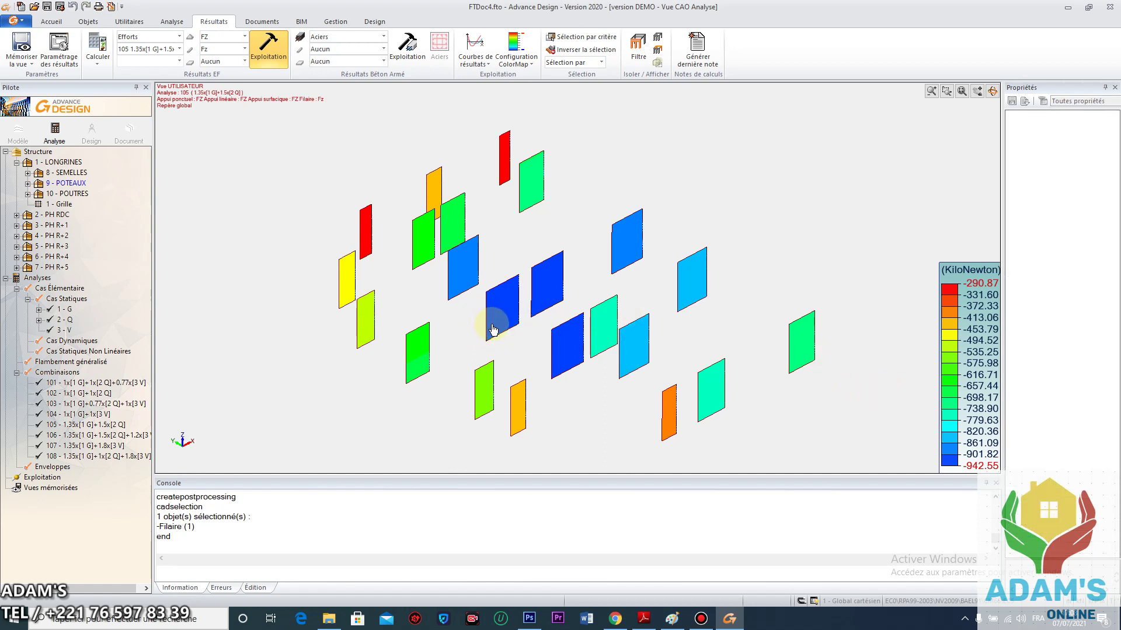
scroll(487, 346, "up", 8)
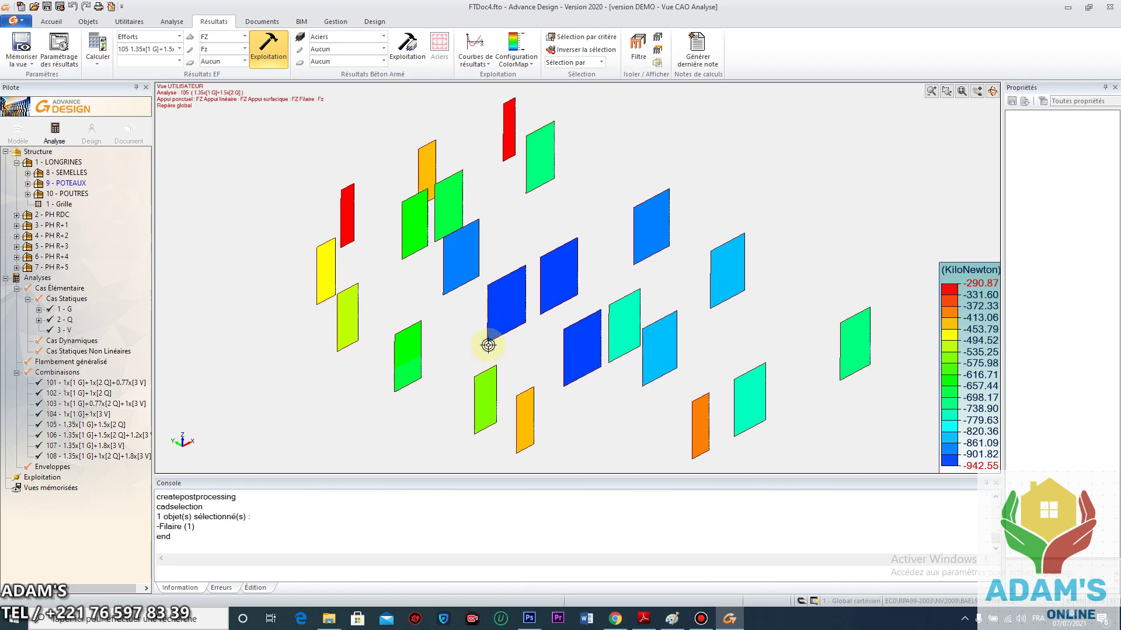
scroll(497, 355, "down", 8)
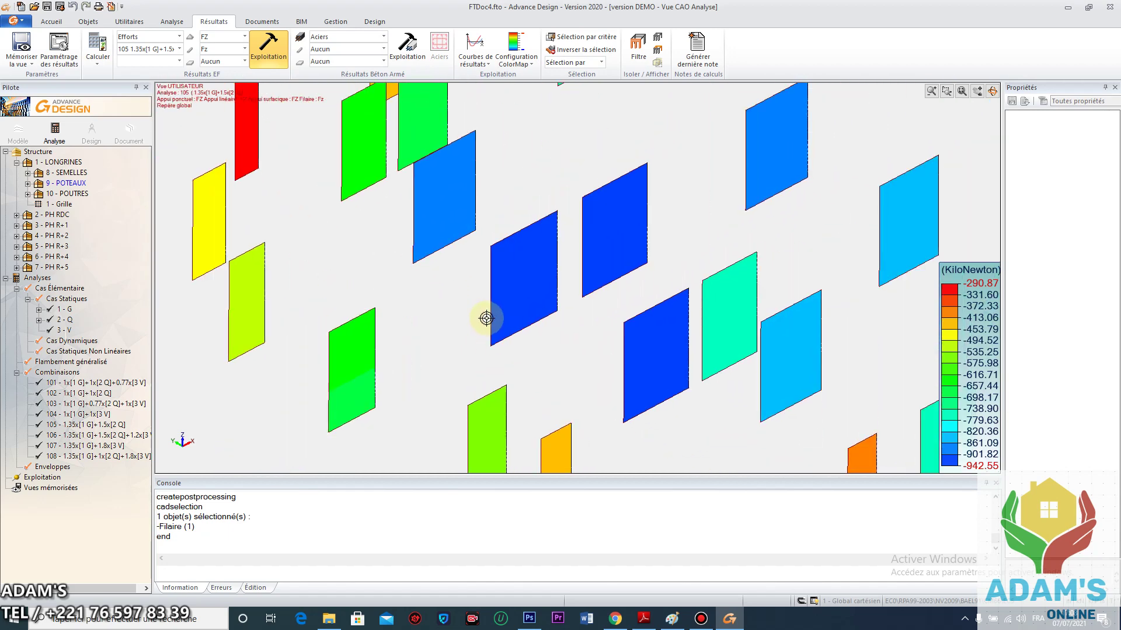
- Try to add the surface-element force Fzz to the combination 105 results, and reset the surface result to Aucun
left_click(228, 62)
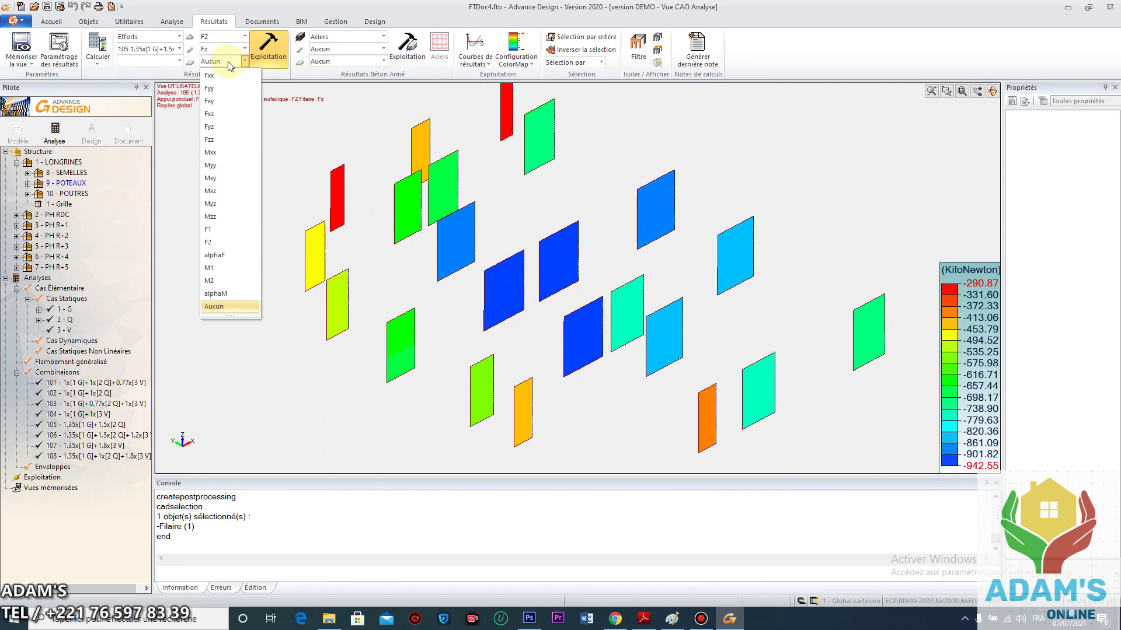
left_click(221, 139)
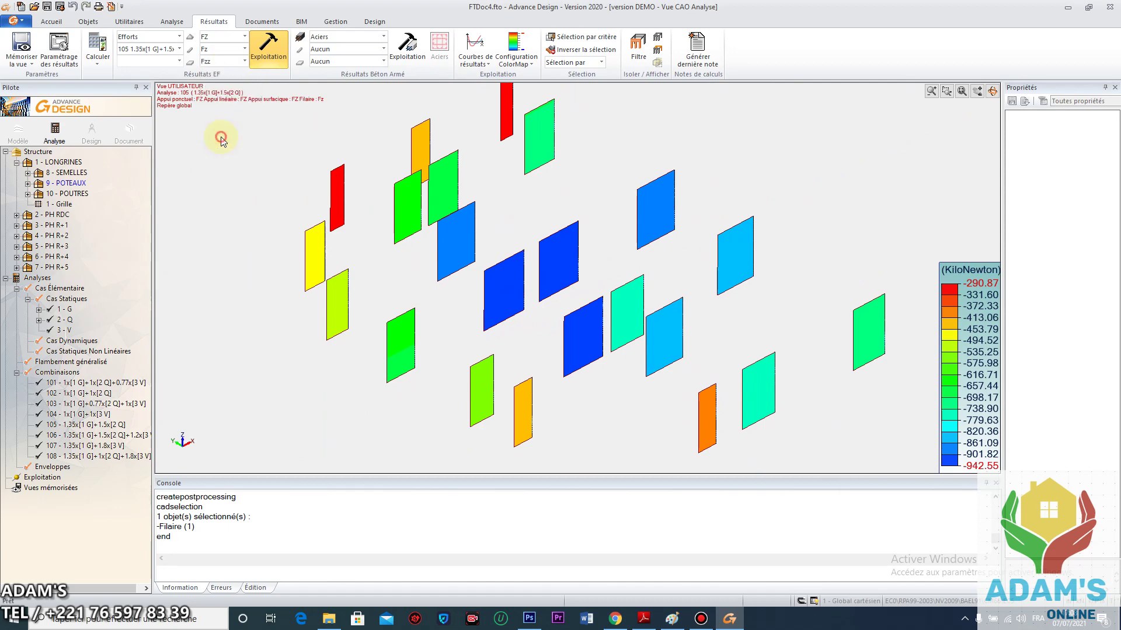
left_click(270, 45)
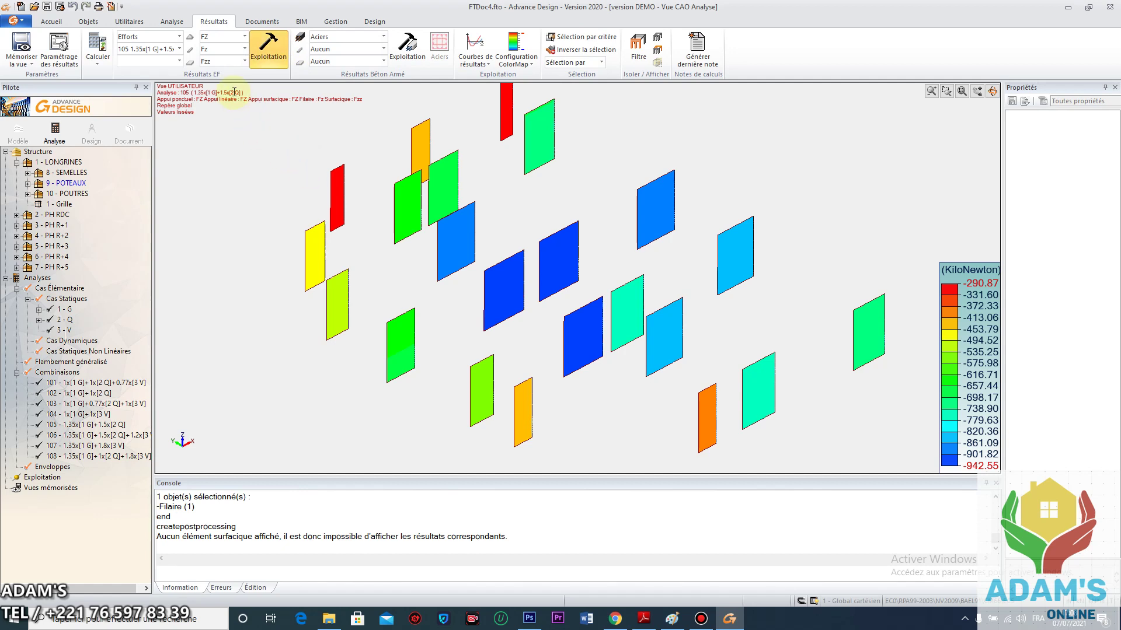
left_click(241, 62)
left_click(216, 299)
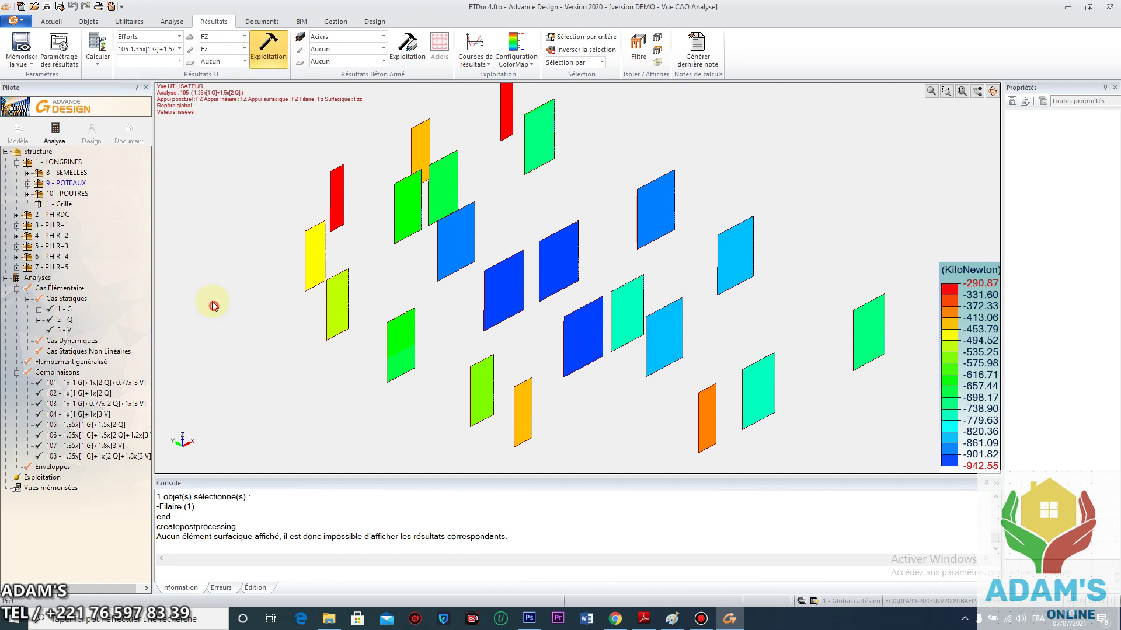
- Redisplay the LONGRINES columns' force diagrams for combination 105, with FZ for the supports and Fz for the linear elements
left_click(243, 37)
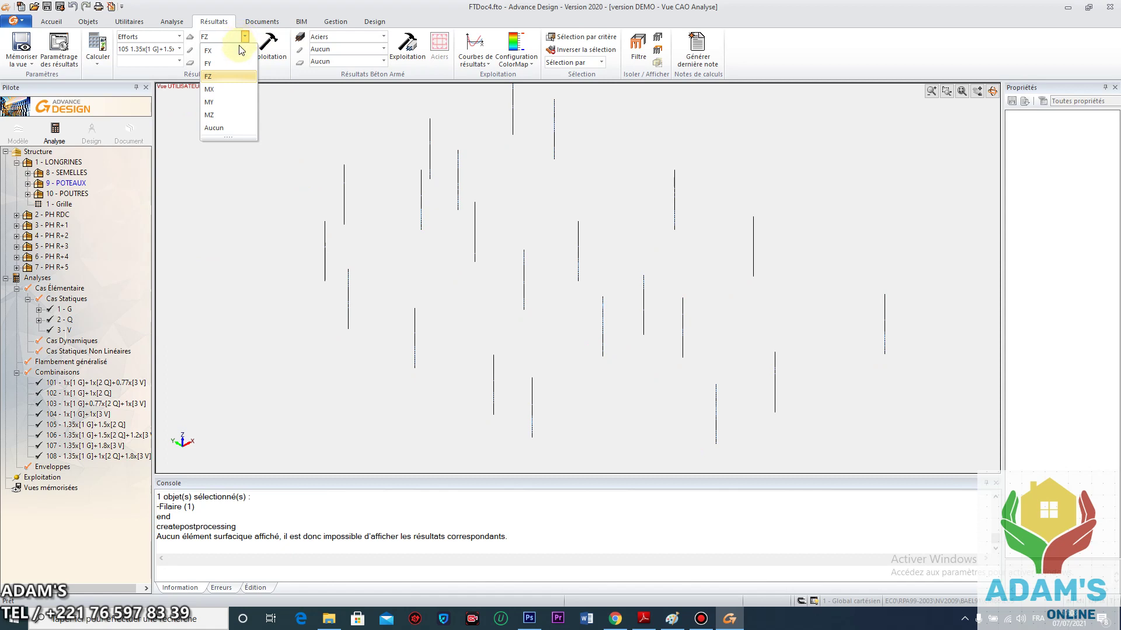
left_click(220, 77)
left_click(244, 50)
left_click(243, 52)
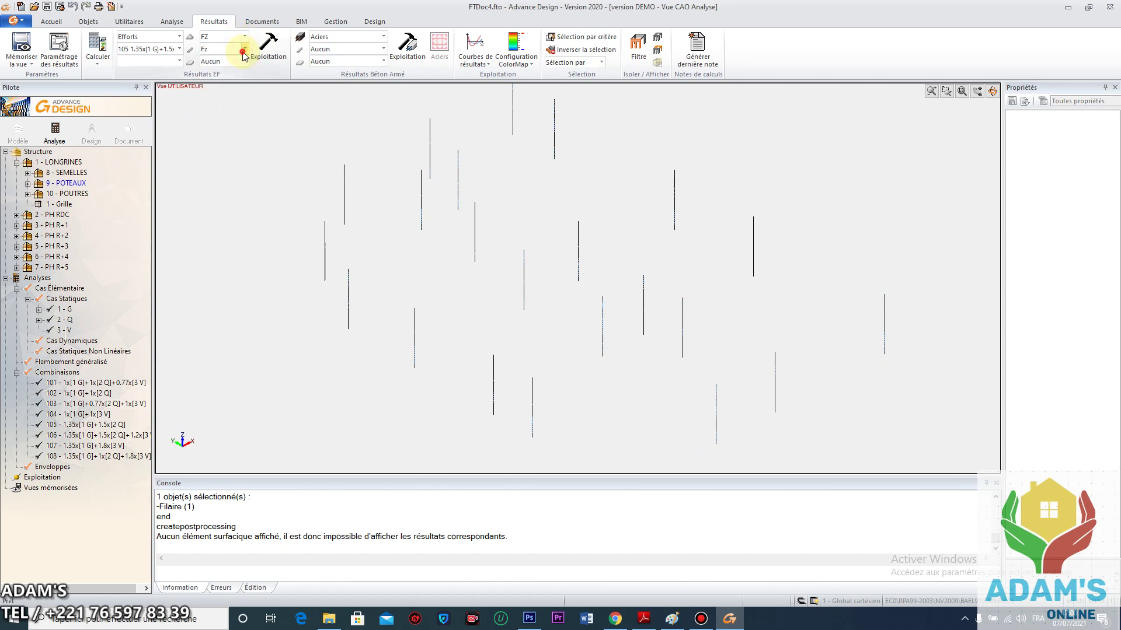
left_click(97, 59)
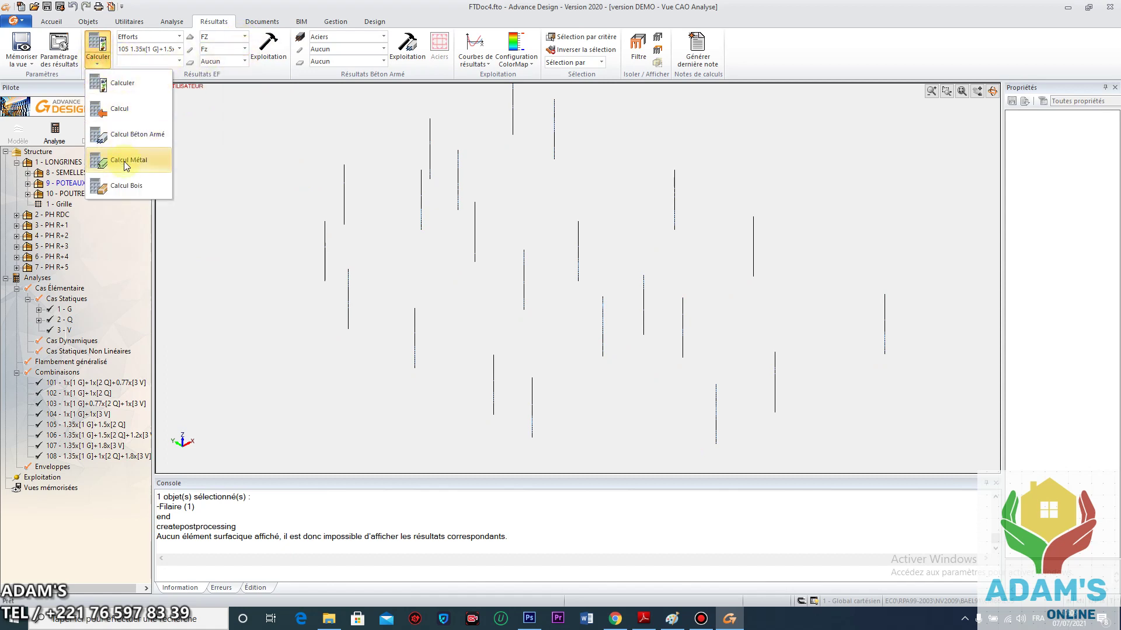
left_click(125, 82)
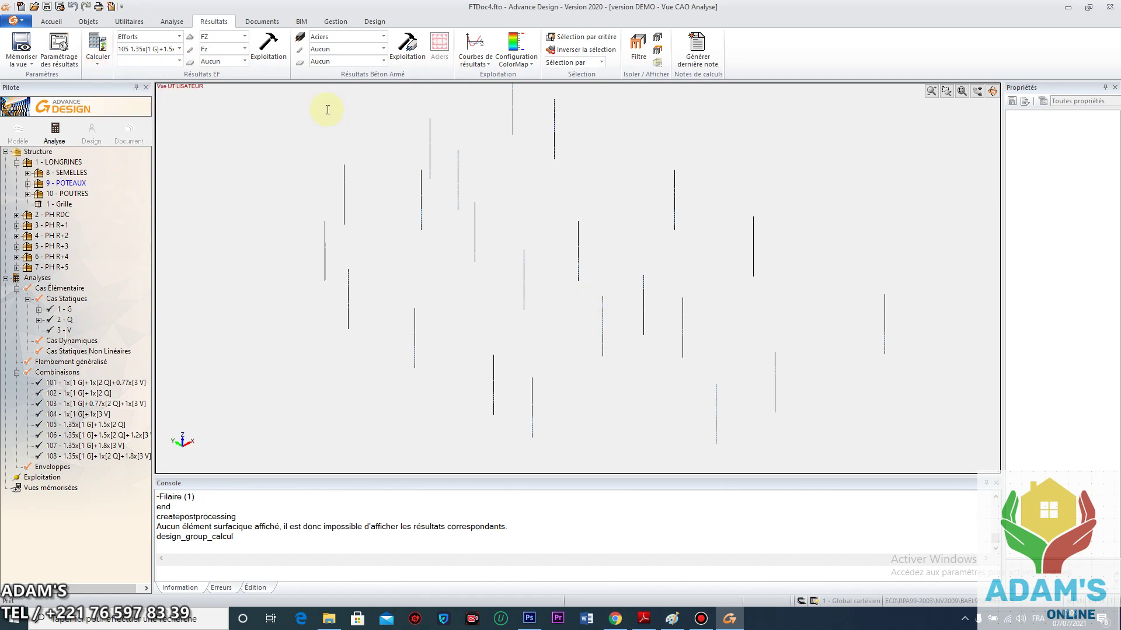
left_click(268, 57)
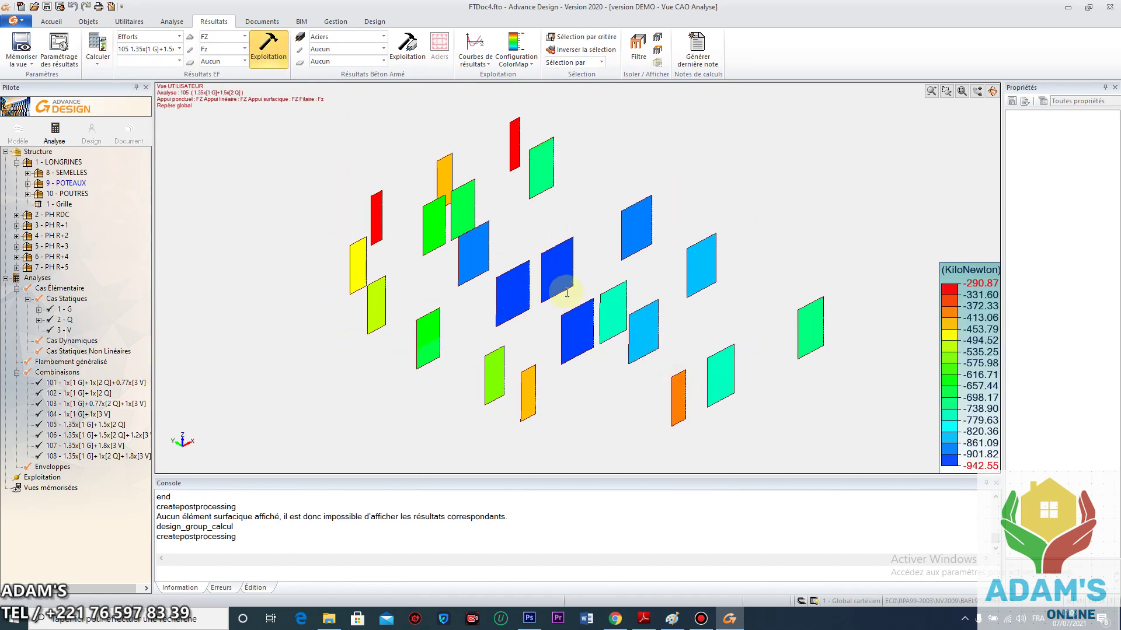
left_click(711, 620)
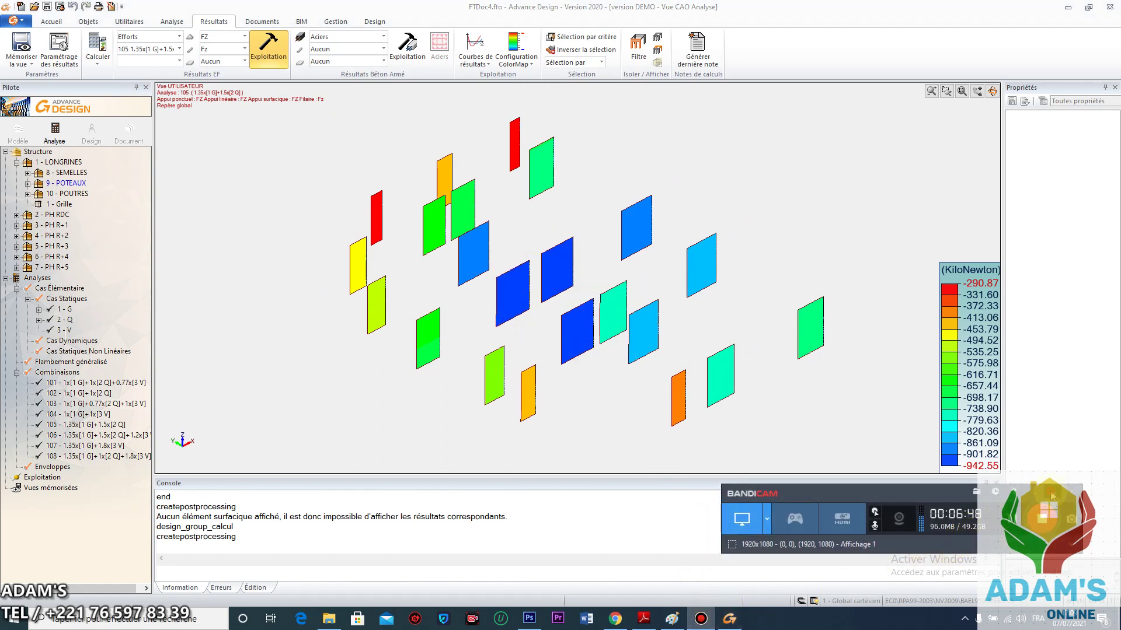
left_click(1056, 493)
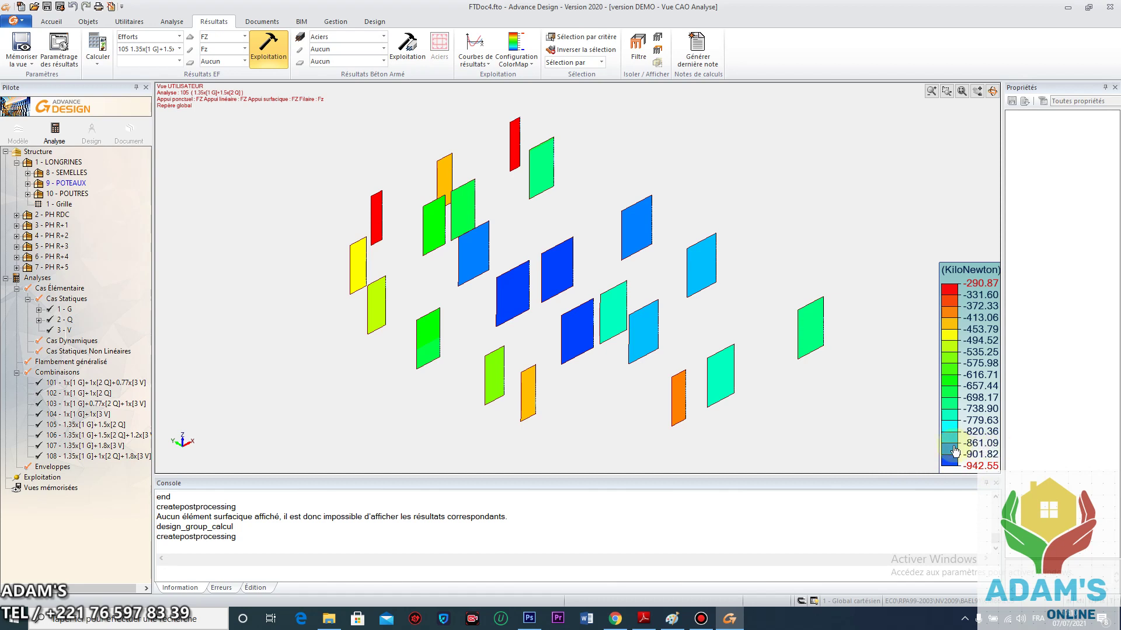
left_click(701, 619)
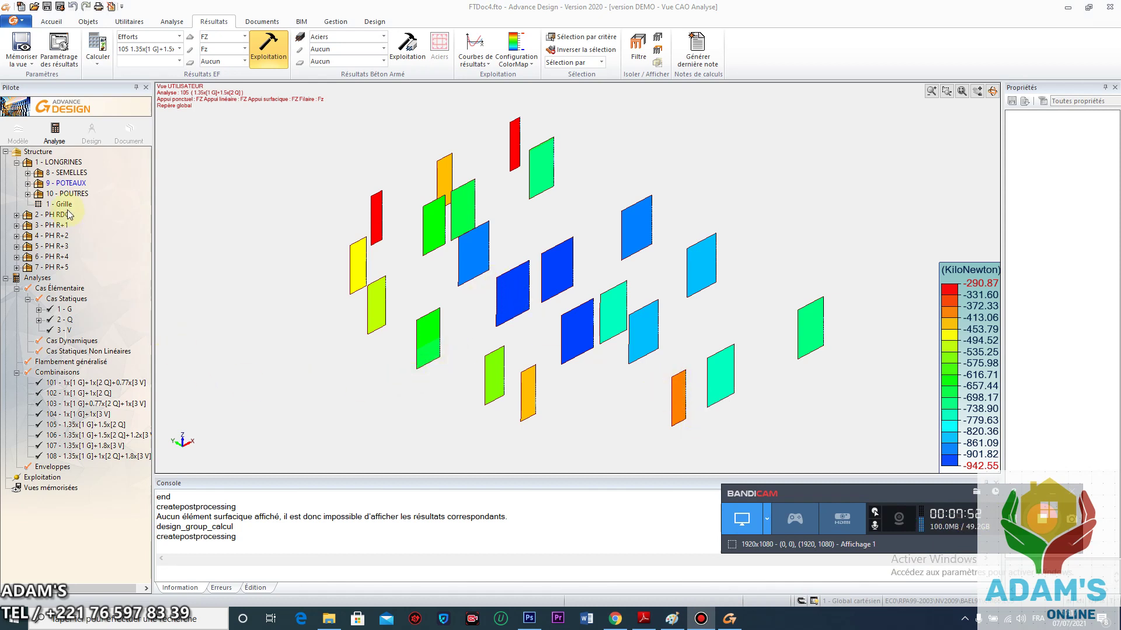
- Remove the column isolation so the whole building model is shown, and bring its lower levels into view
scroll(513, 262, "down", 1)
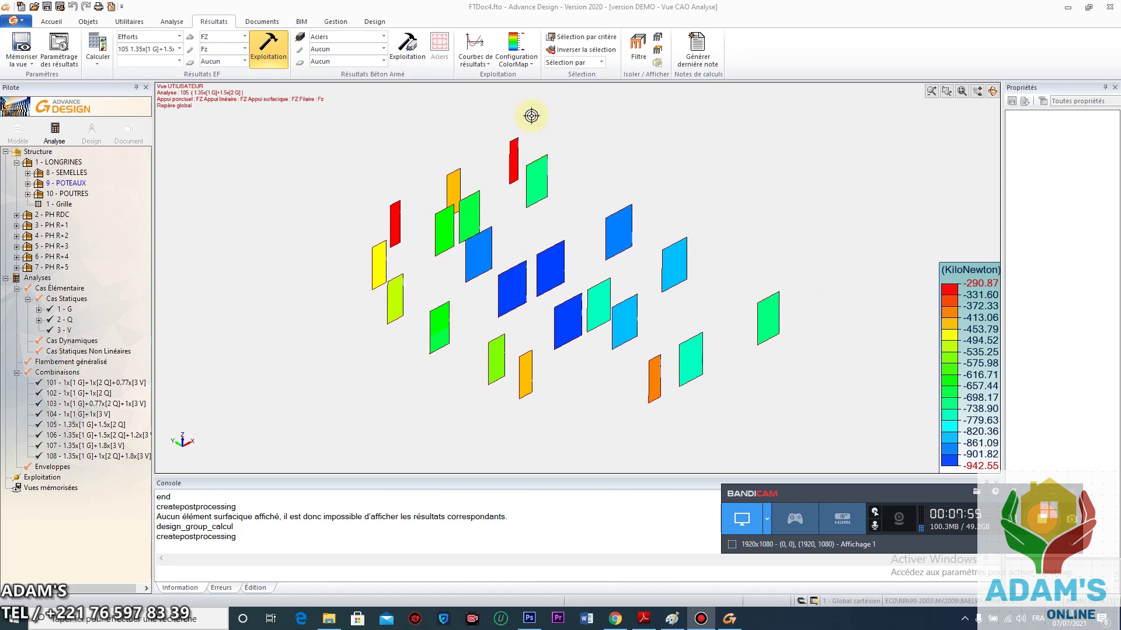
left_click(640, 52)
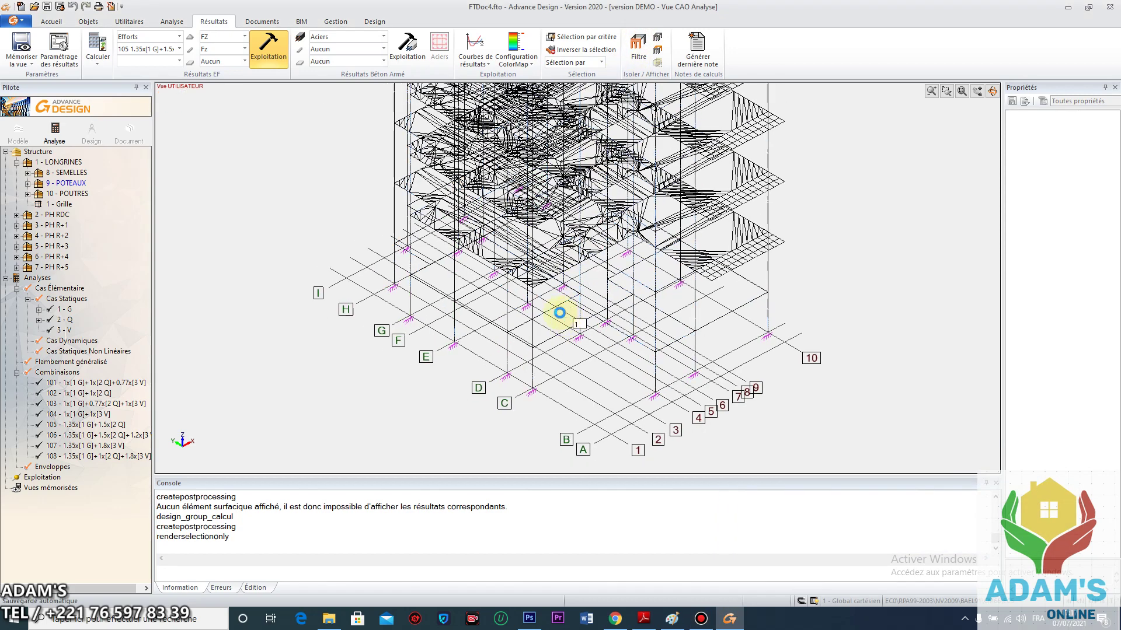
scroll(559, 313, "down", 1)
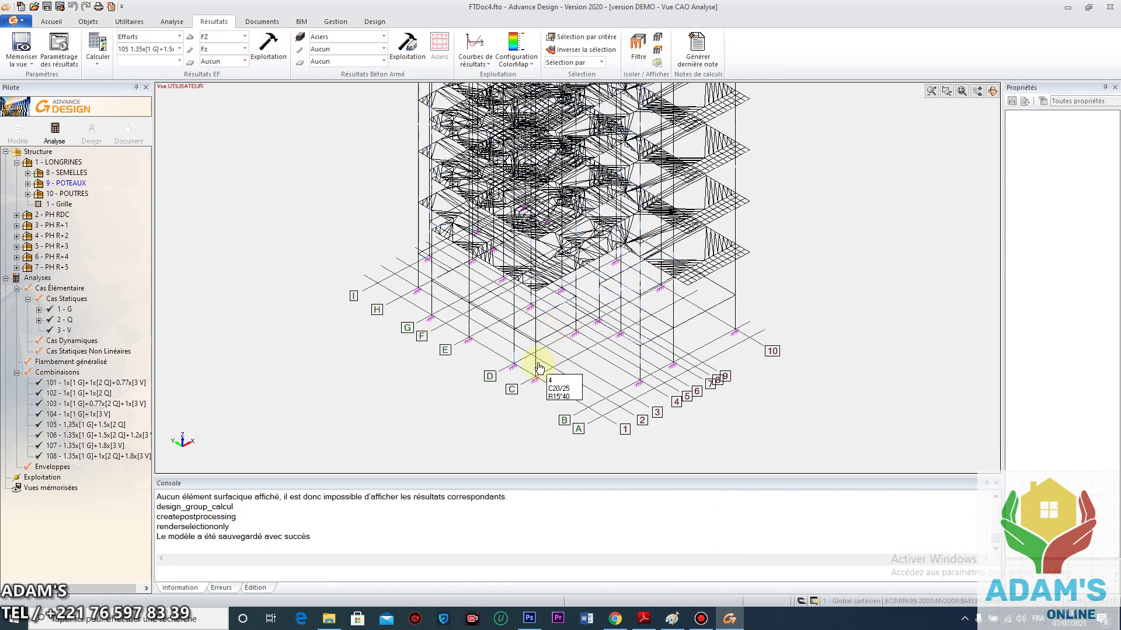
middle_click_drag(469, 303, 508, 359)
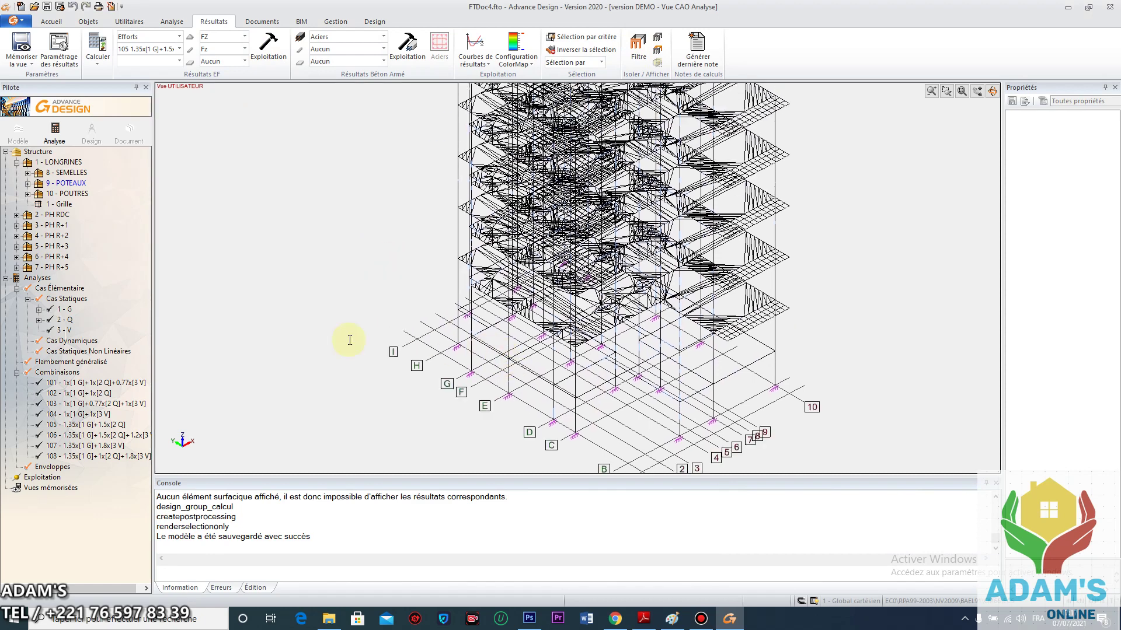
left_click(47, 215)
right_click(25, 215)
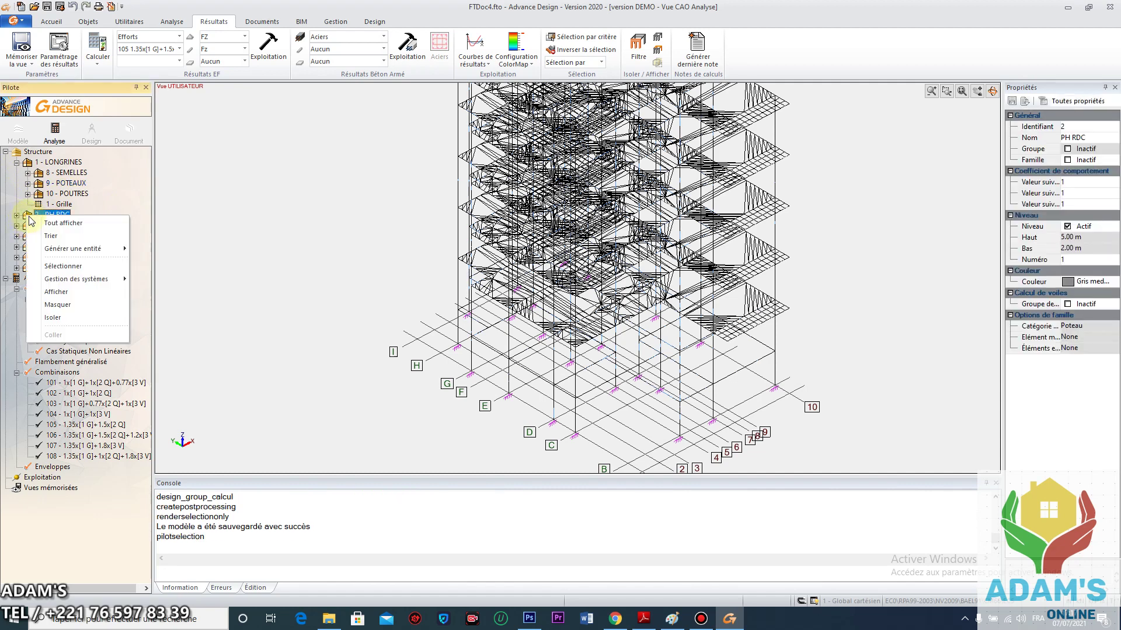
left_click(65, 267)
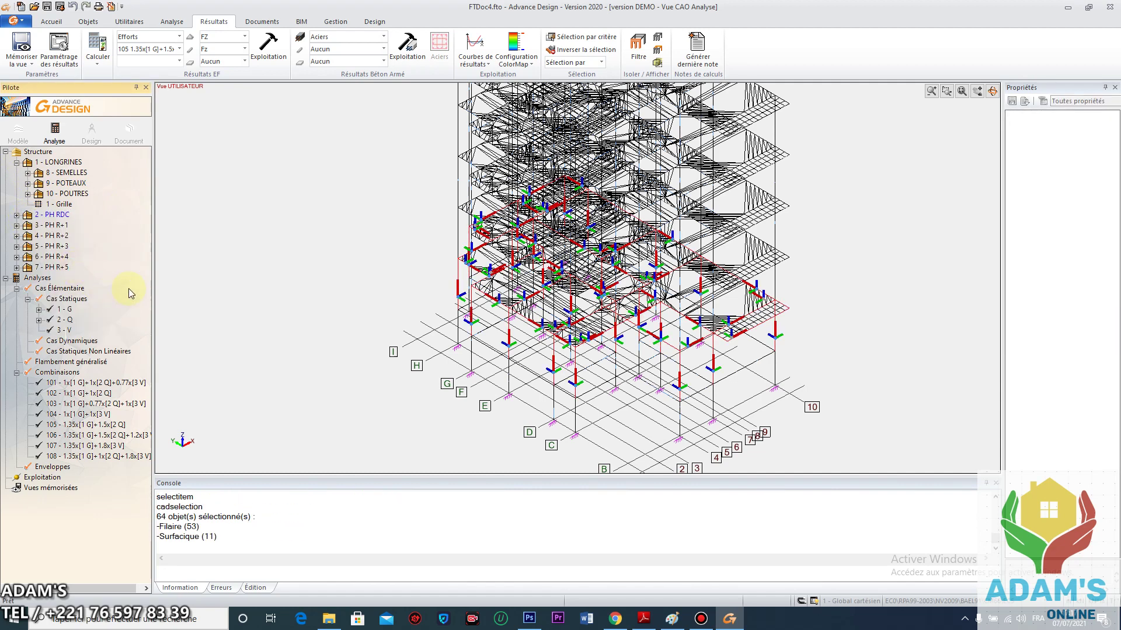
left_click(258, 253)
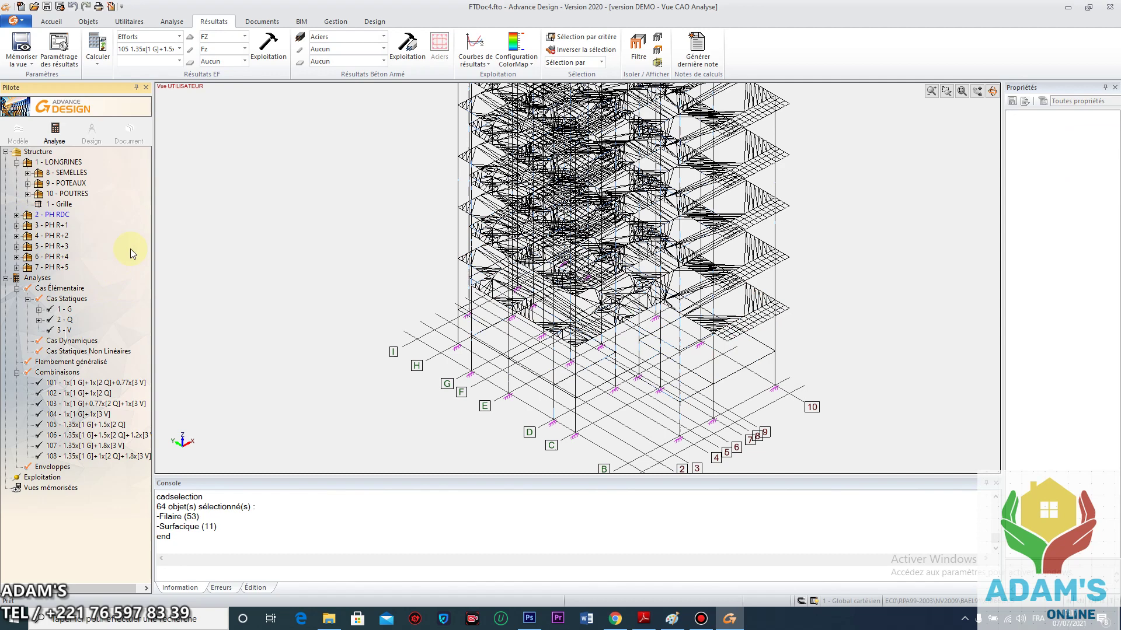
- Select all elements of the POTEAUX subsystem in the PH RDC level and isolate them in the view
left_click(17, 215)
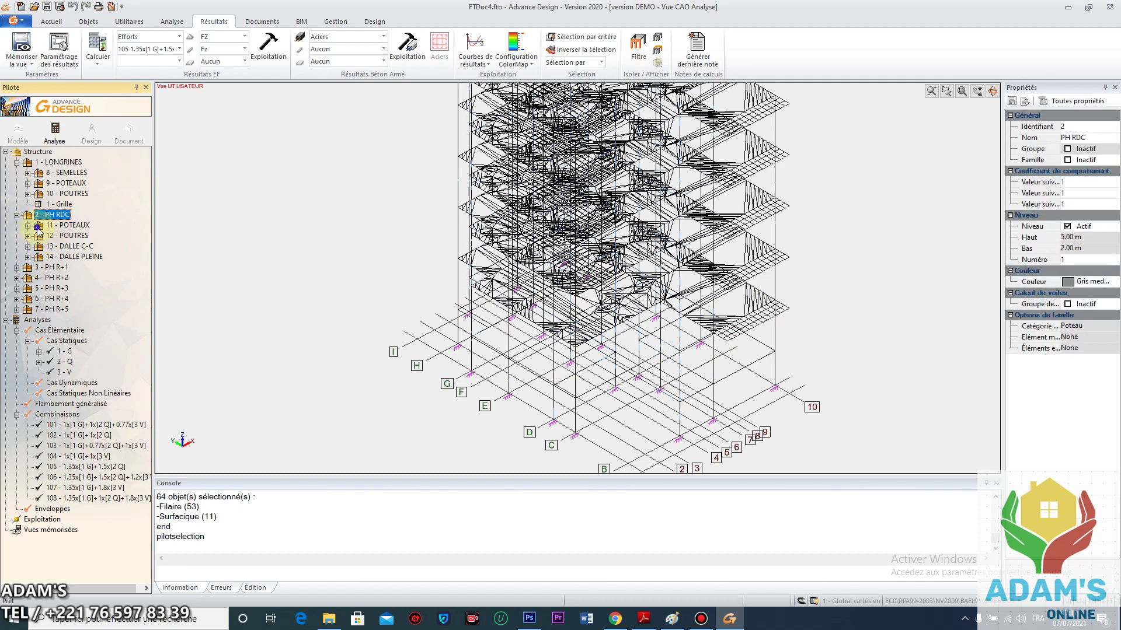
right_click(38, 228)
left_click(74, 278)
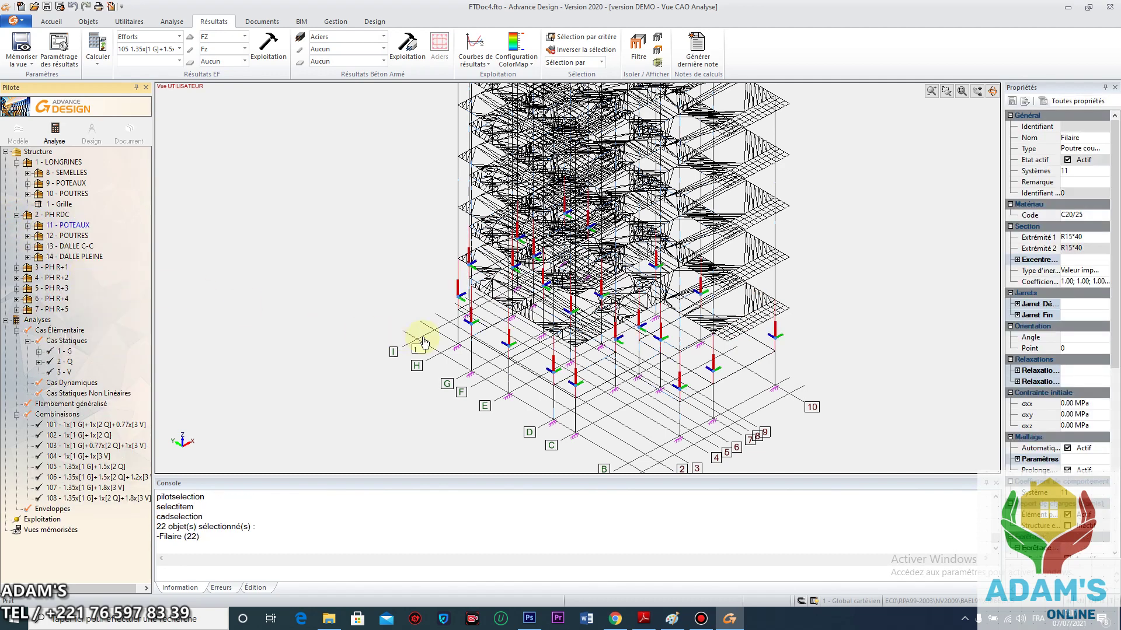
left_click(643, 65)
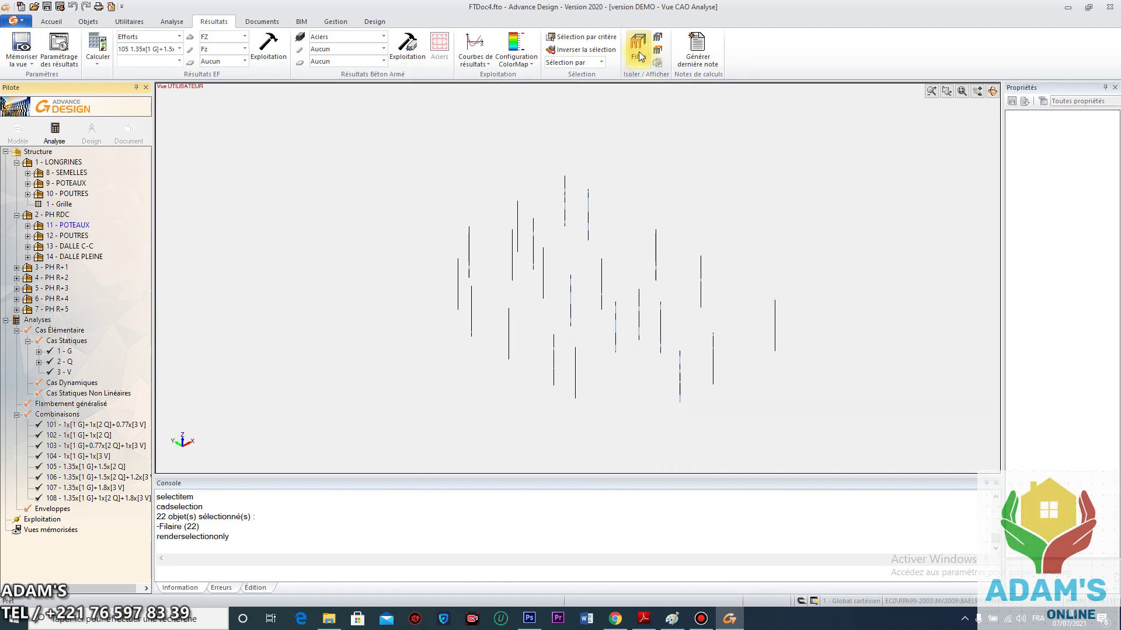
- Display the PH RDC columns' Fz force diagrams for combination 105, 1.35x[1 G]+1.5x[2 Q], and examine their colours closely
left_click(268, 45)
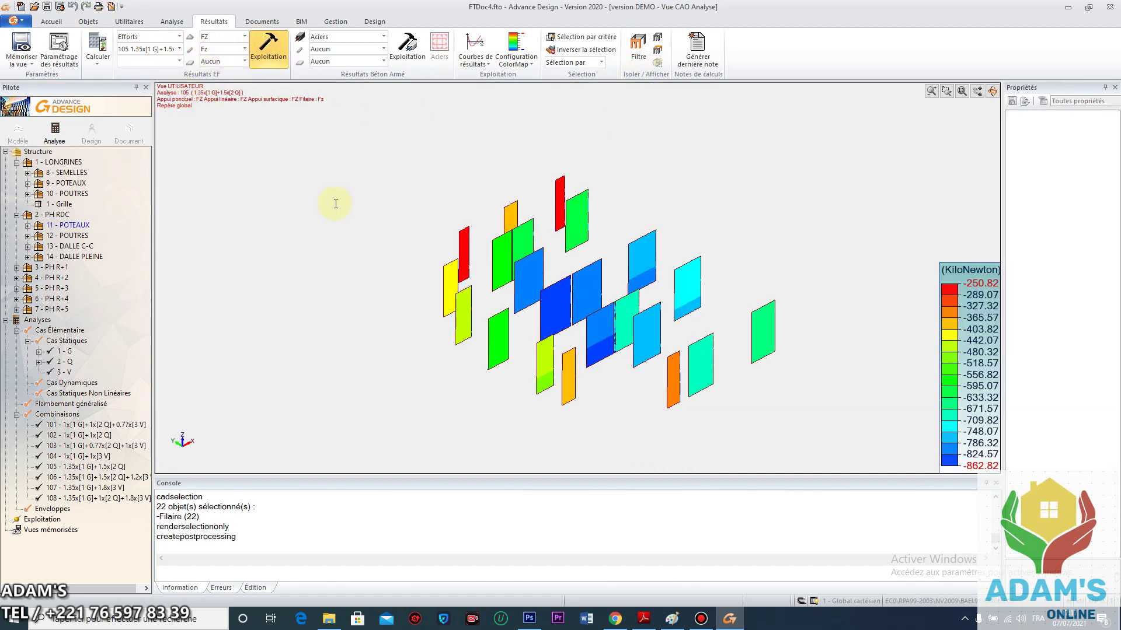
scroll(608, 360, "up", 2)
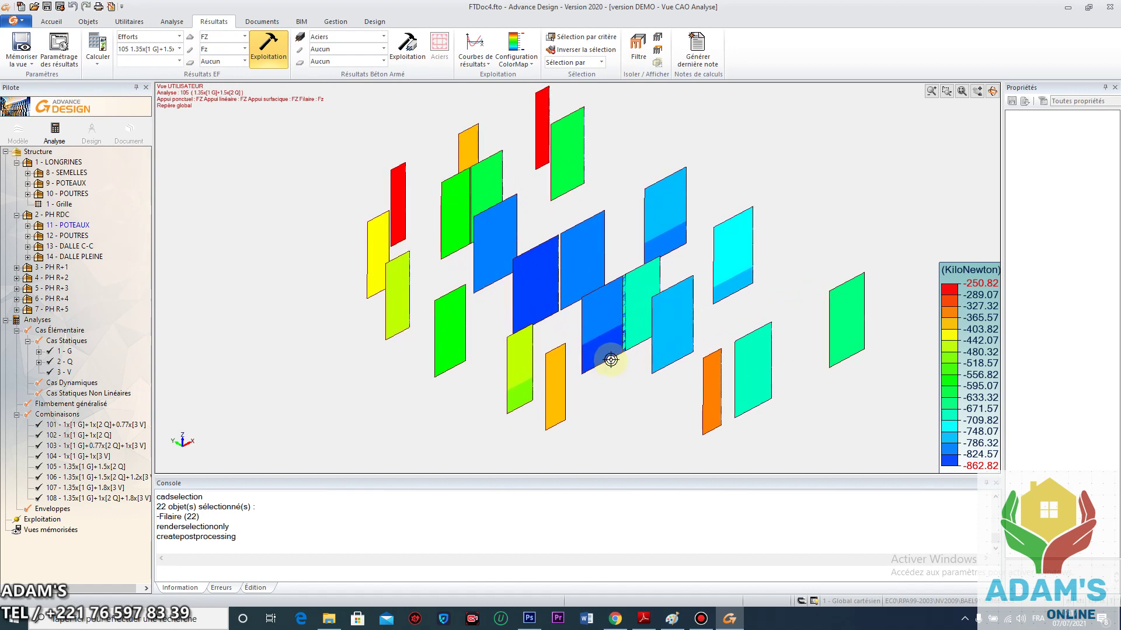
scroll(420, 269, "down", 1)
scroll(420, 269, "down", 1)
scroll(609, 285, "up", 6)
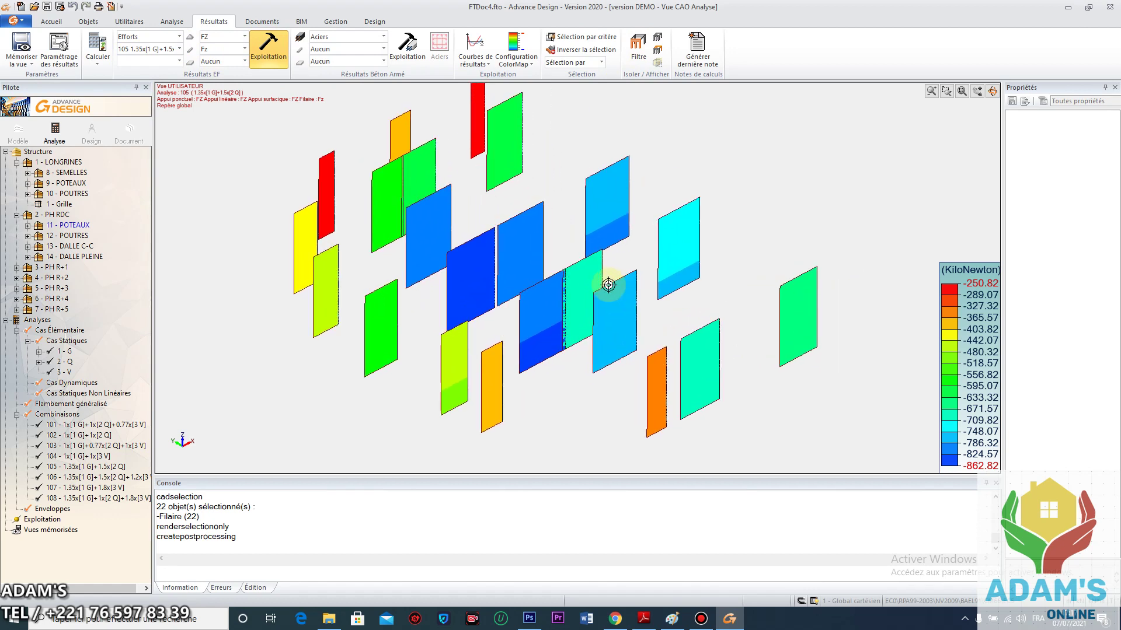
scroll(421, 229, "down", 5)
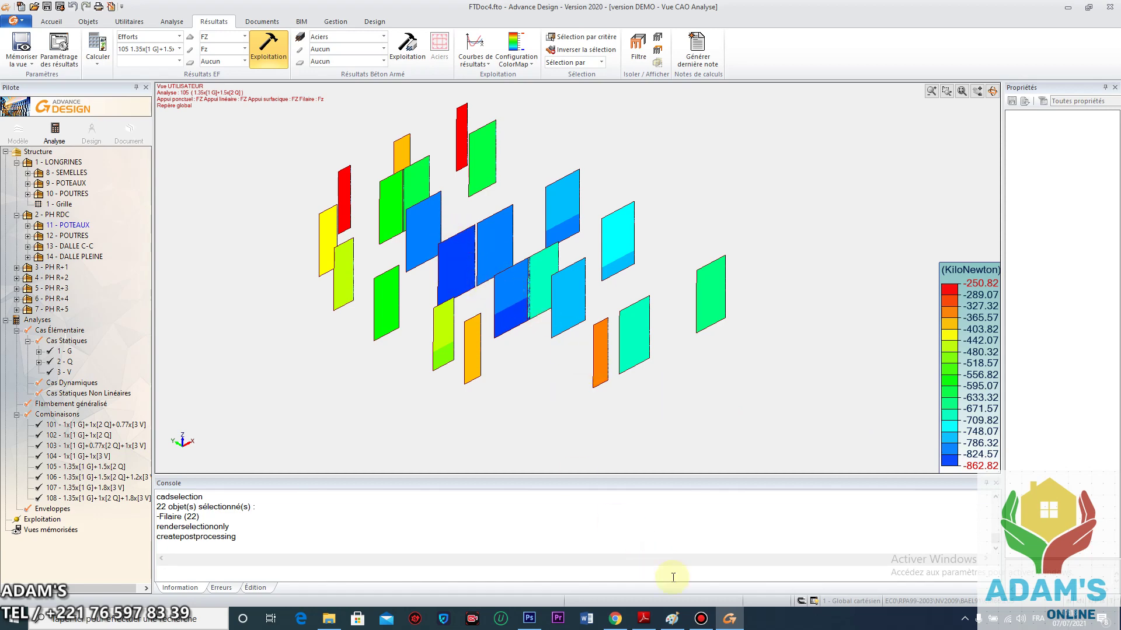
- Switch to Paint and start a text box with font size 22 in the blank area above the handwritten notes
left_click(672, 618)
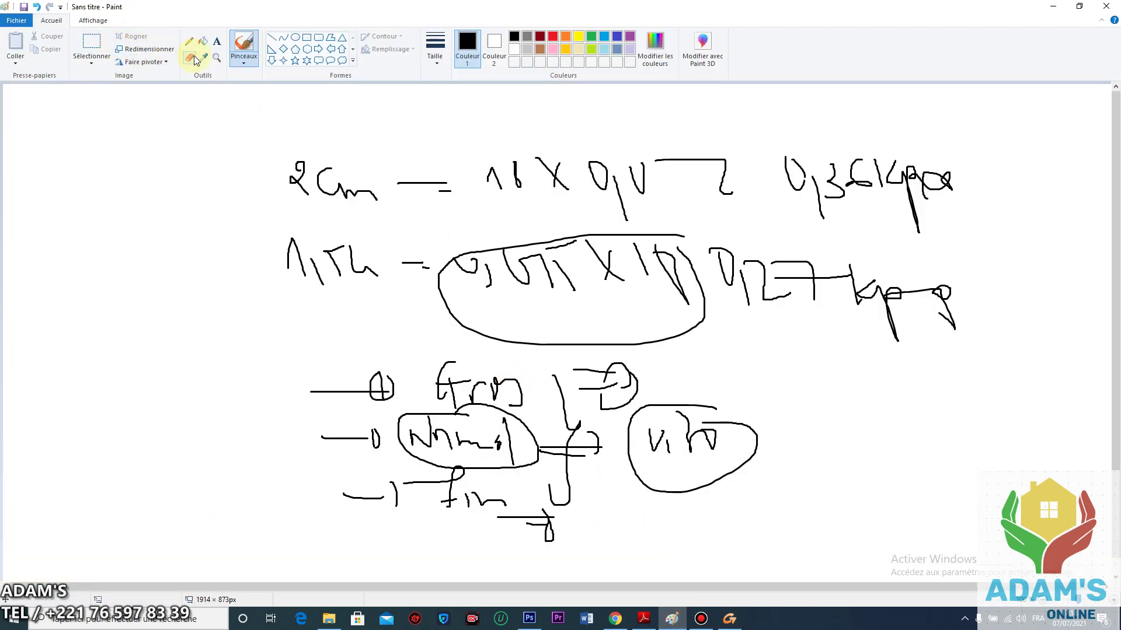
left_click(219, 44)
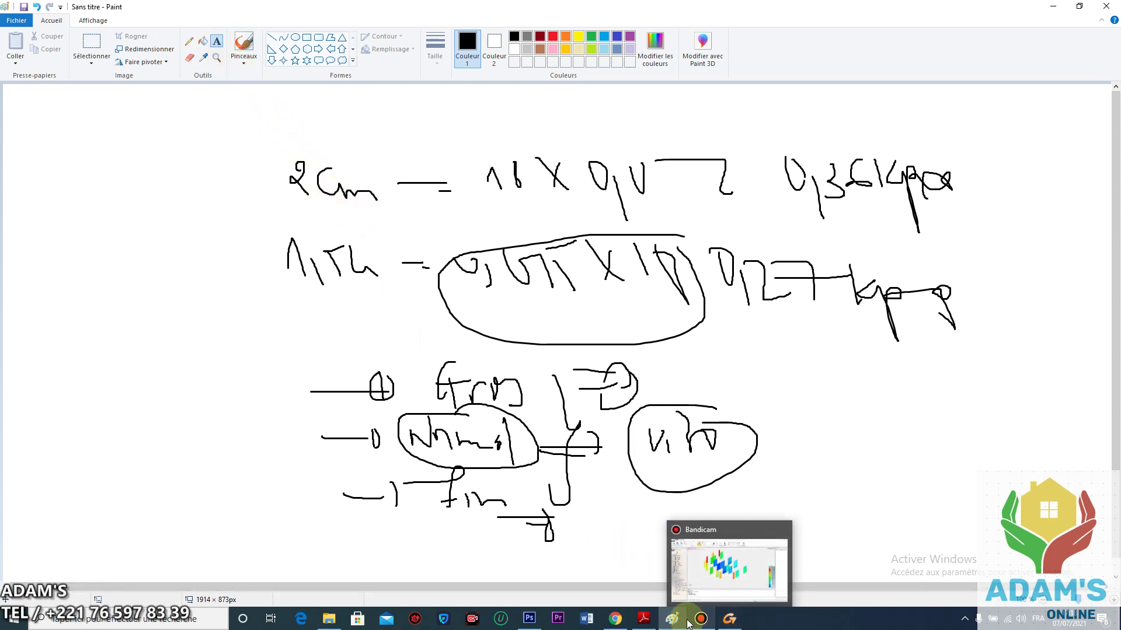
mouse_move(673, 622)
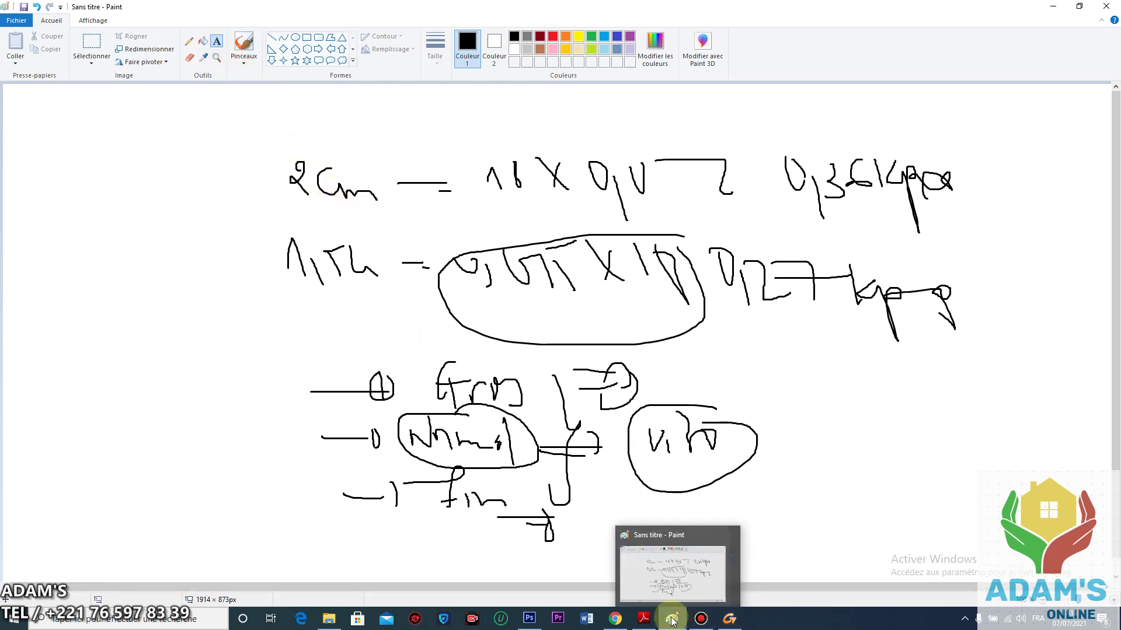
left_click(88, 153)
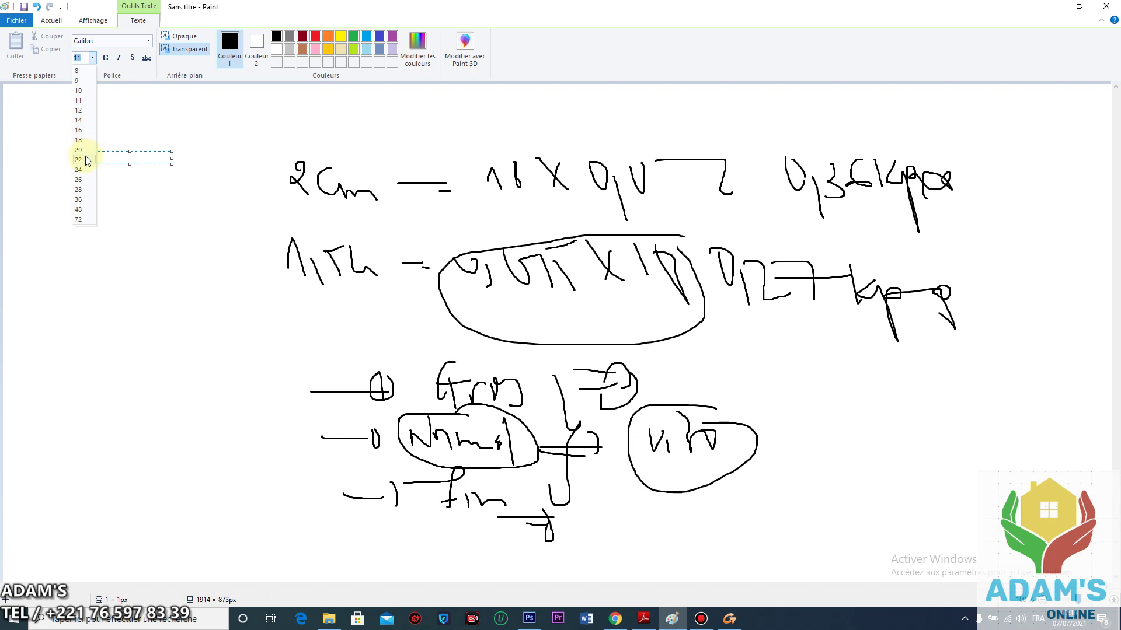
left_click(86, 160)
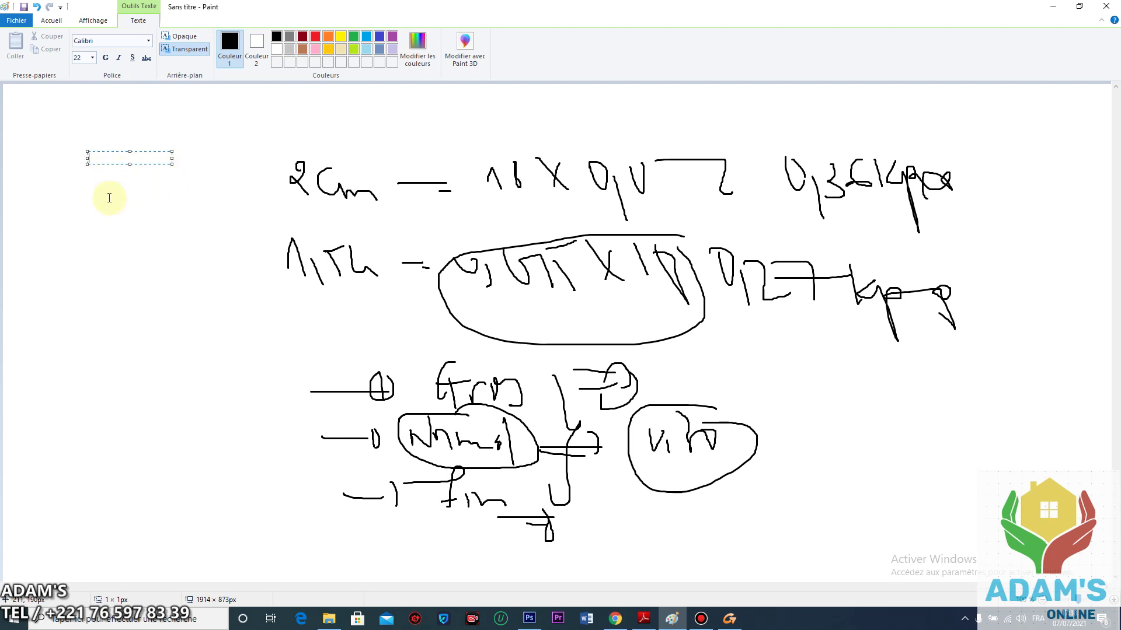
left_click(93, 204)
left_click(67, 123)
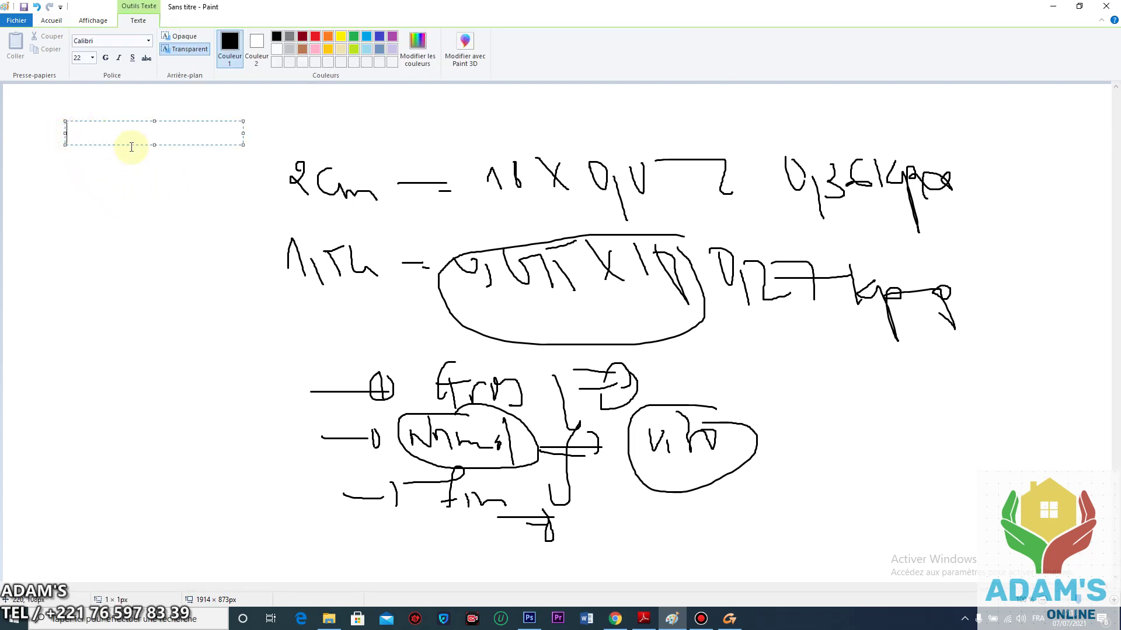
- Write the column calculation .15*.4*3.20)1.35= in the text box
type(".15*.4")
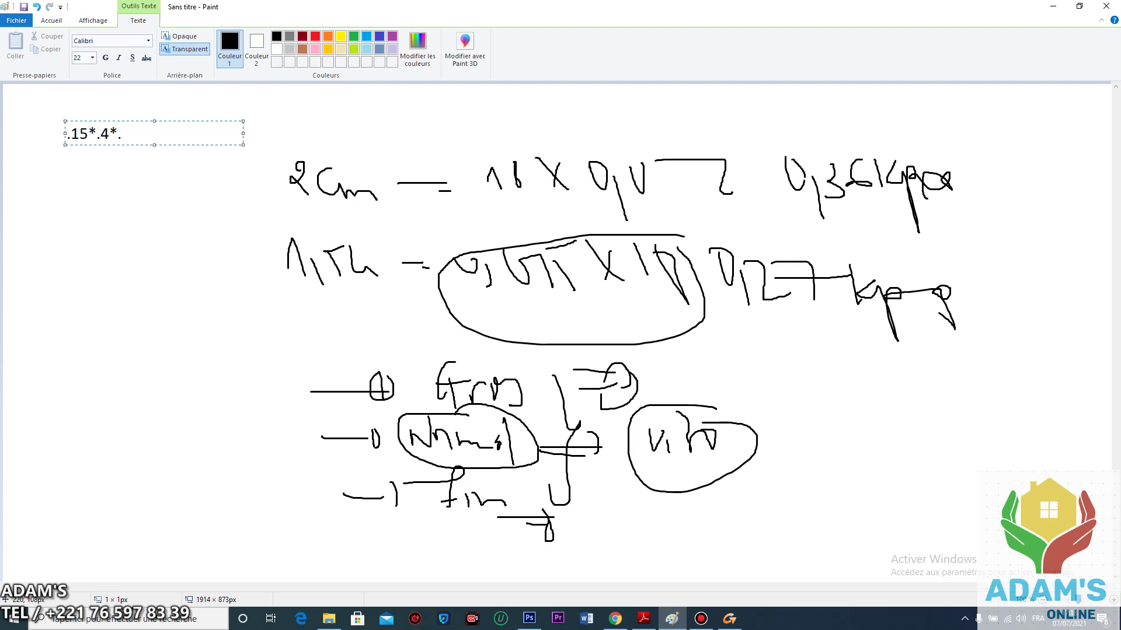
type("*3.20")
left_click(137, 64)
type("1.35=")
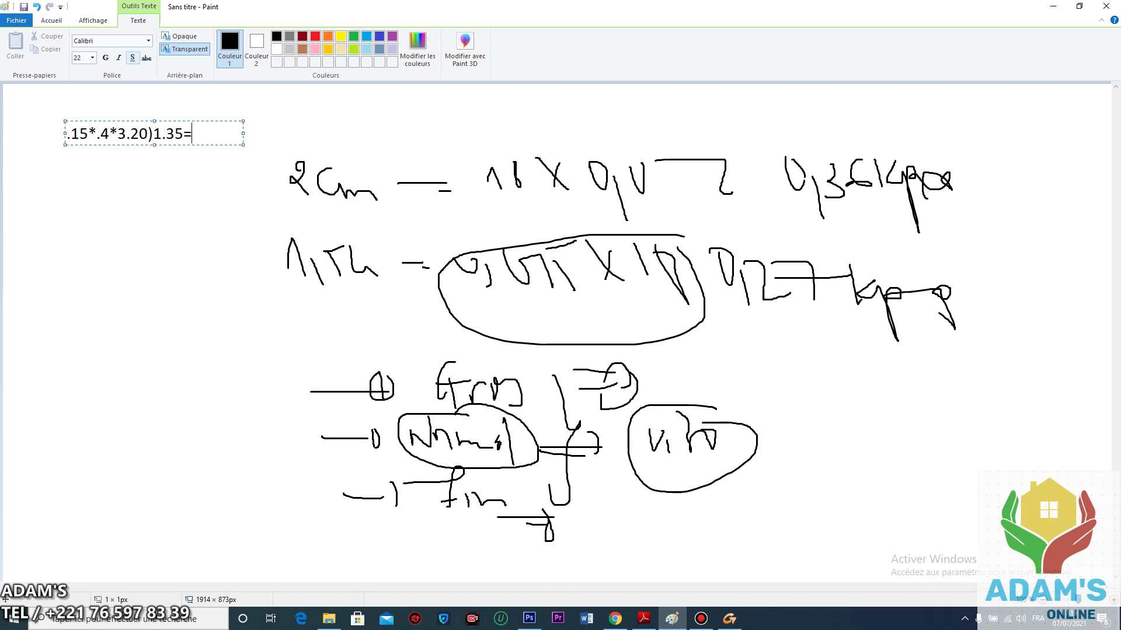
- Continue the calculation with 0.26*25=6.48 and widen the text box so it fits on one line
type("0.25")
key("BackSpace")
key("BackSpace")
type("6*25")
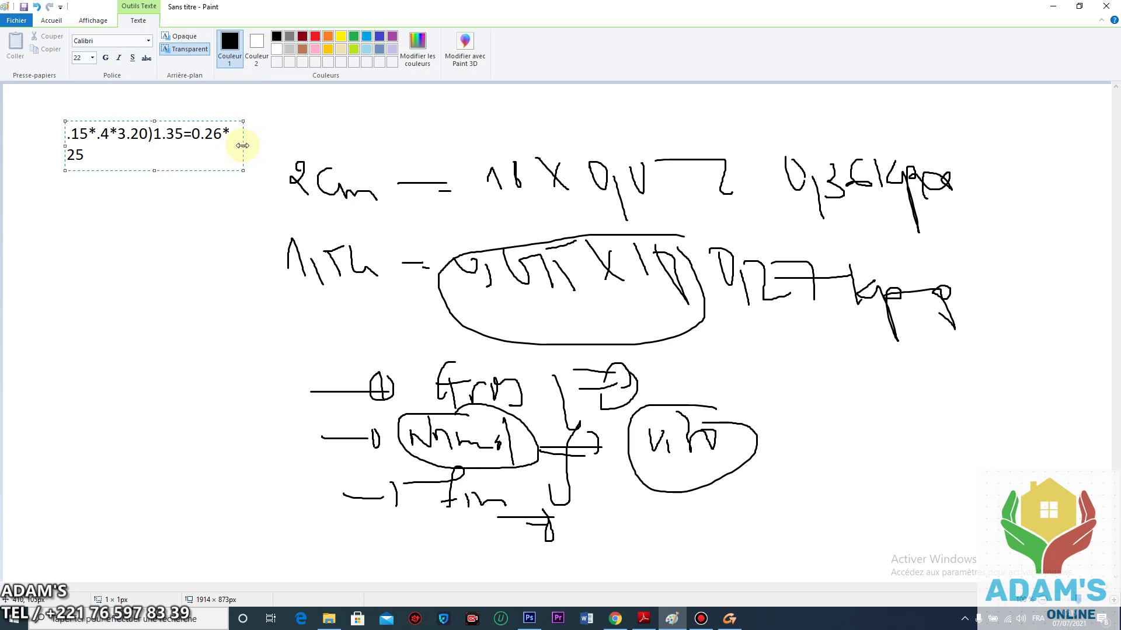
left_click_drag(242, 145, 411, 142)
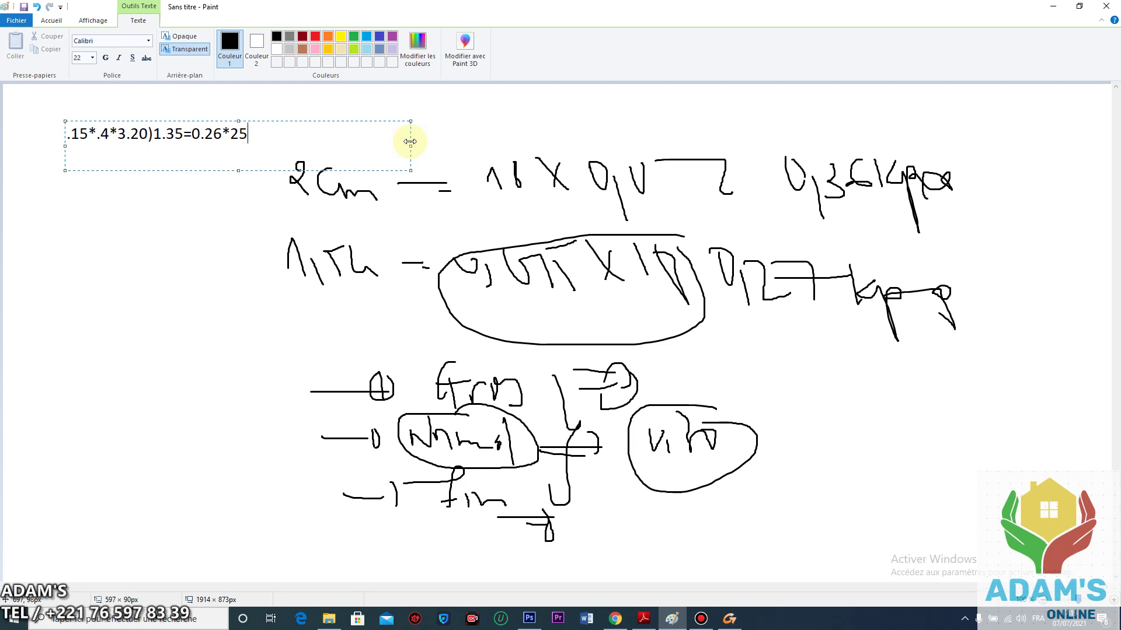
type("=")
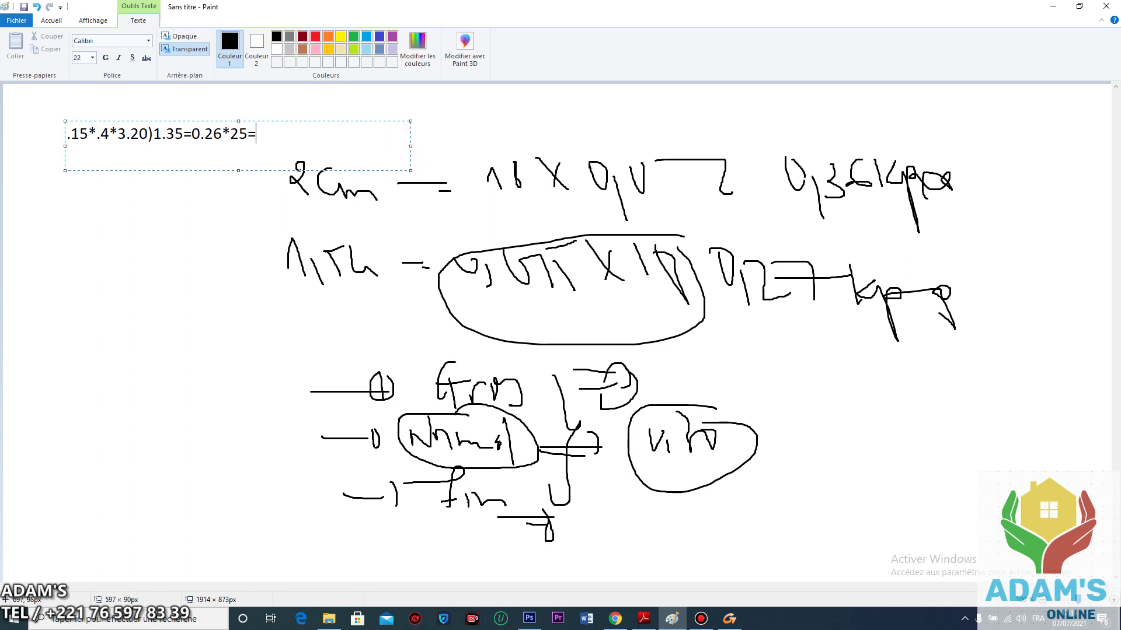
type("6.48")
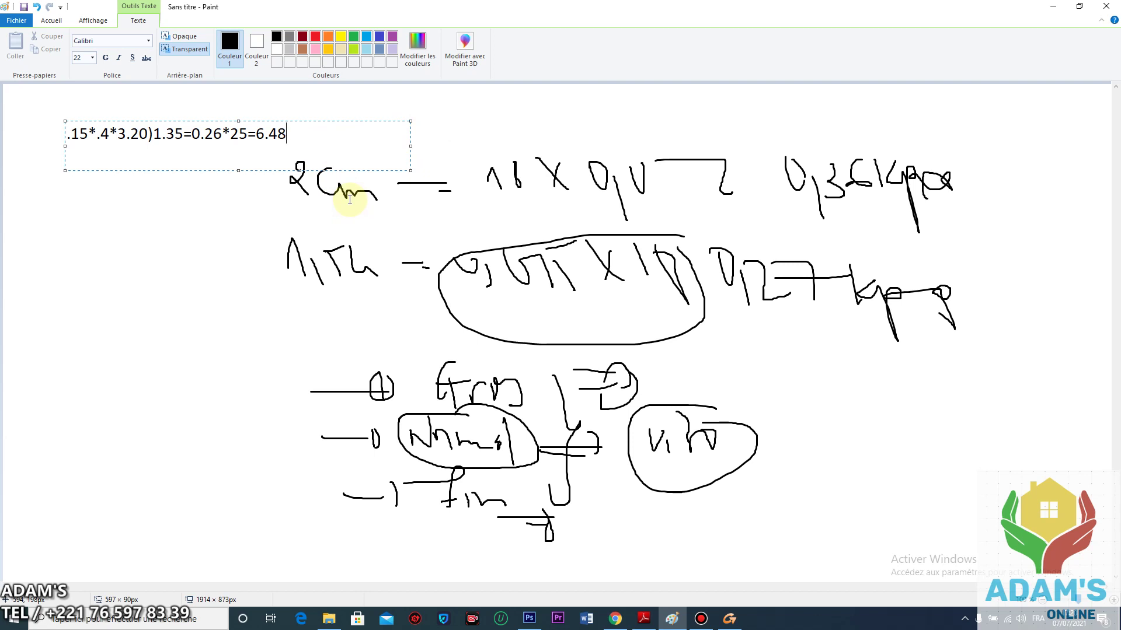
- Check the PH RDC columns' force scale in Advance Design, and append +824.57 to the calculation in Paint
left_click(722, 621)
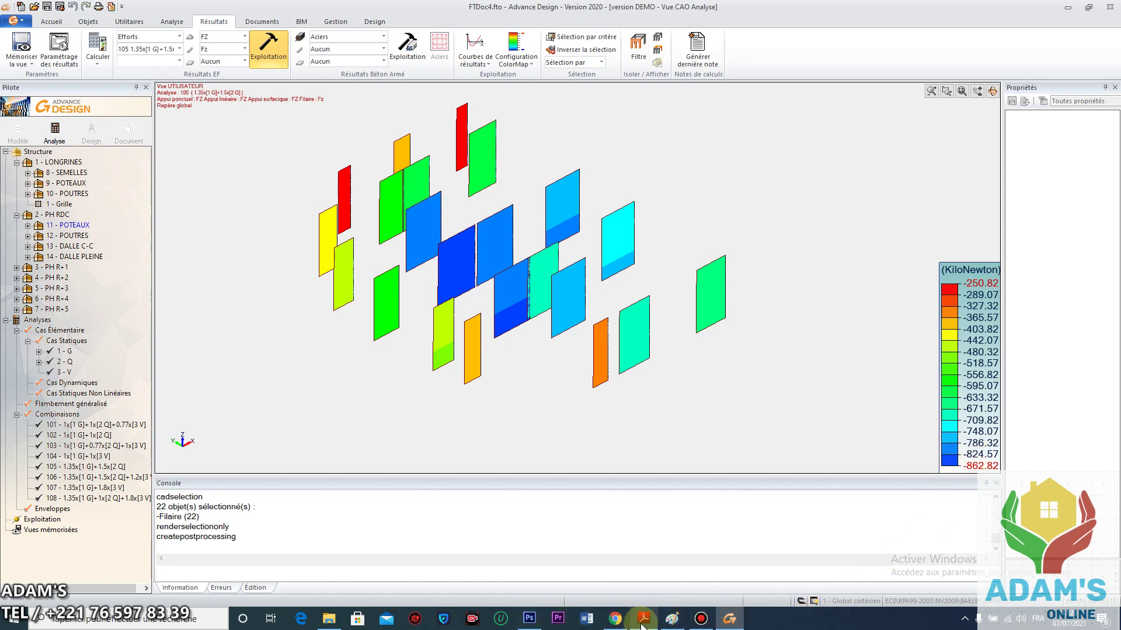
left_click(673, 620)
type("+")
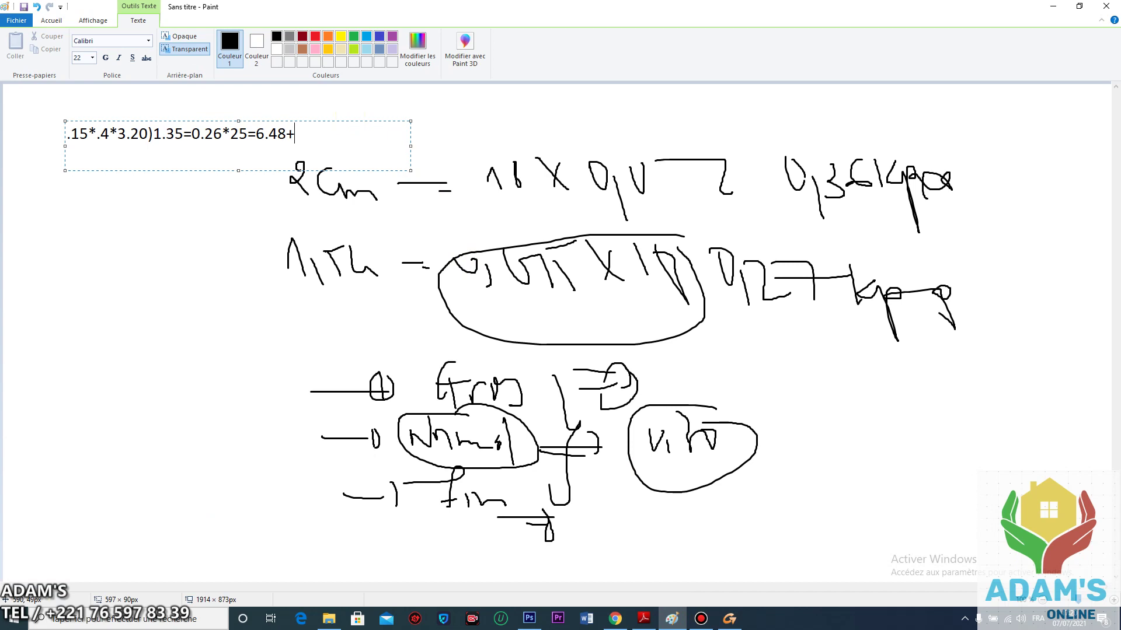
type("824.57")
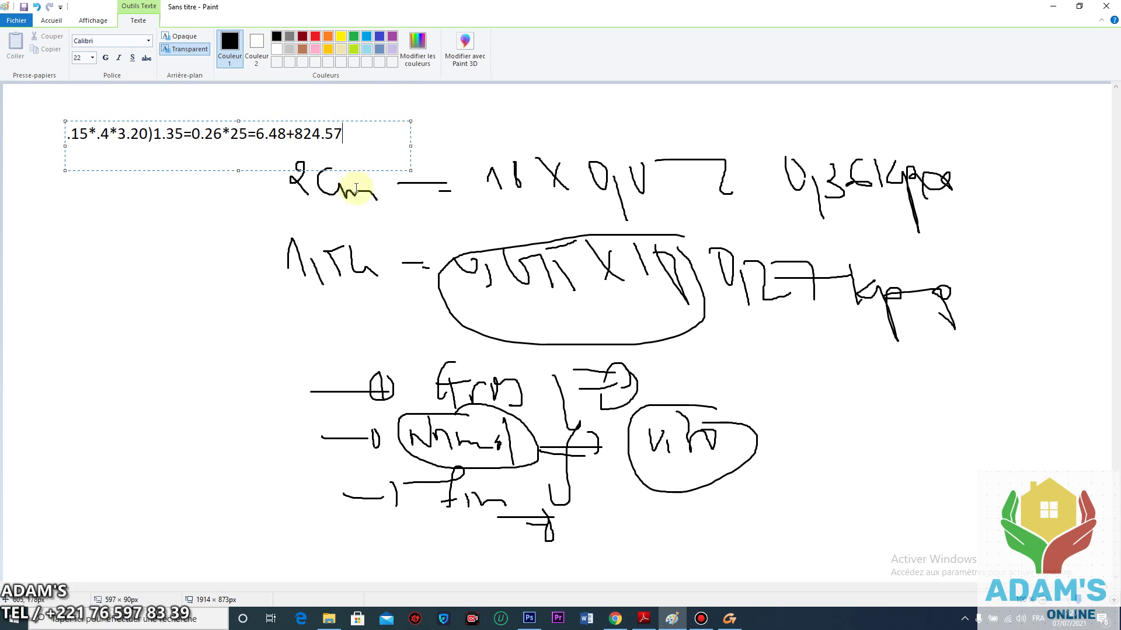
- Compare the Paint calculation with the PH RDC columns' Fz diagrams and colour scale in Advance Design
left_click(729, 619)
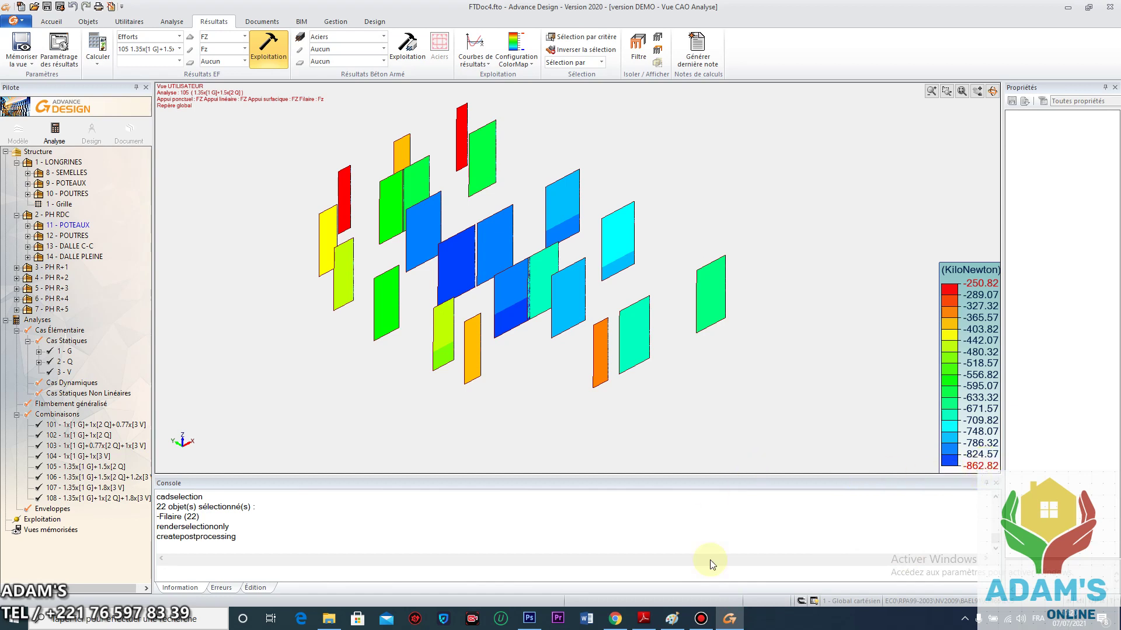
mouse_move(707, 620)
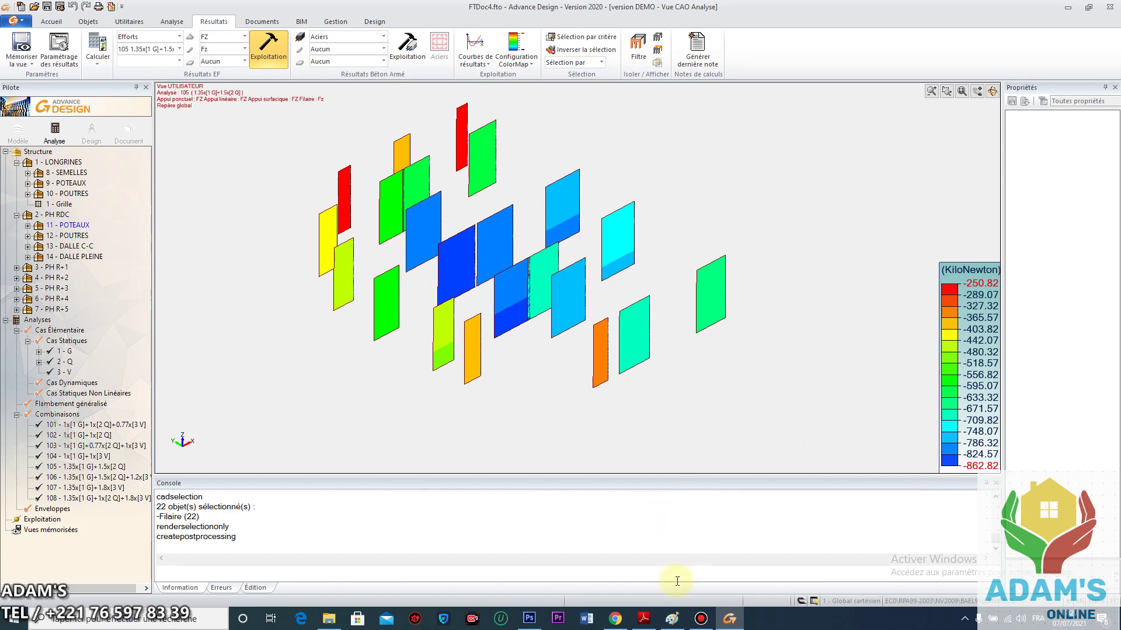
left_click(672, 619)
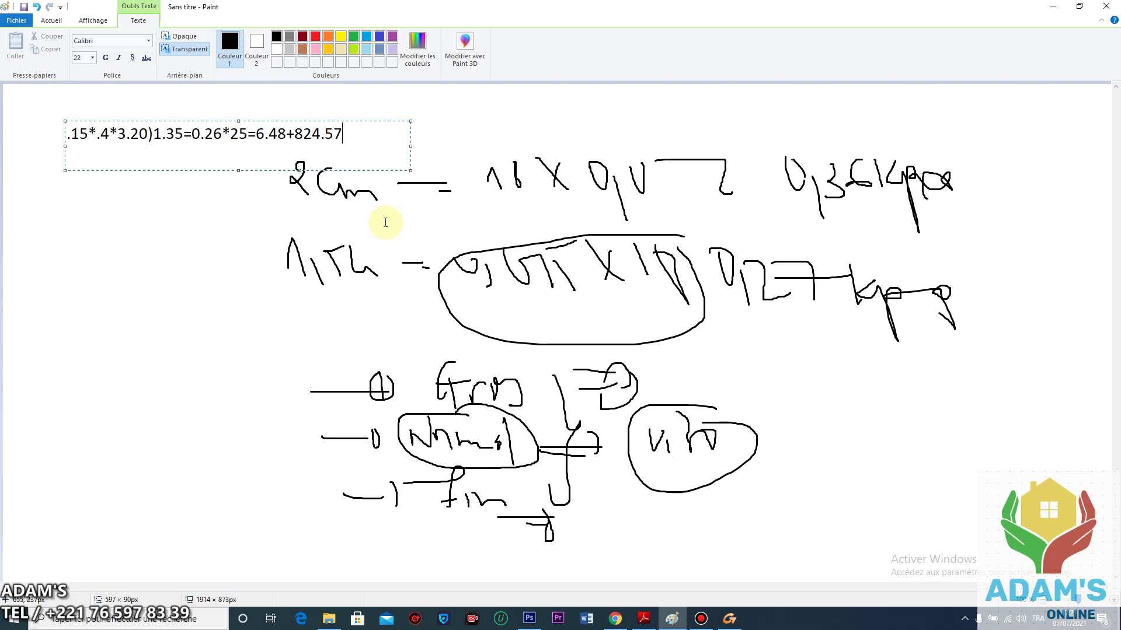
left_click(730, 618)
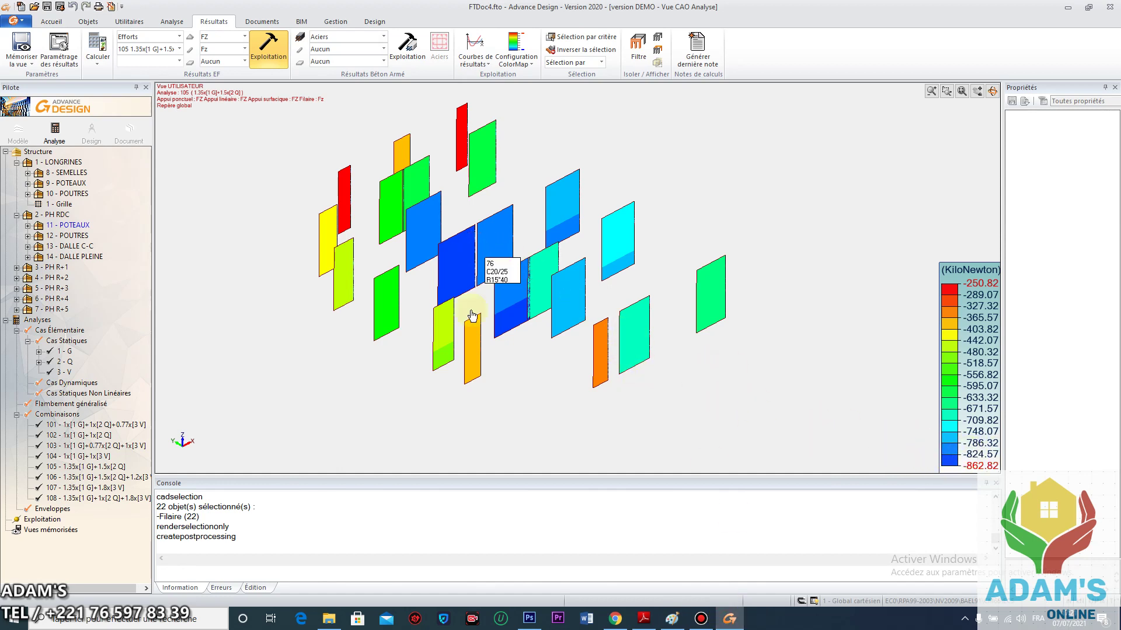
scroll(474, 316, "up", 1)
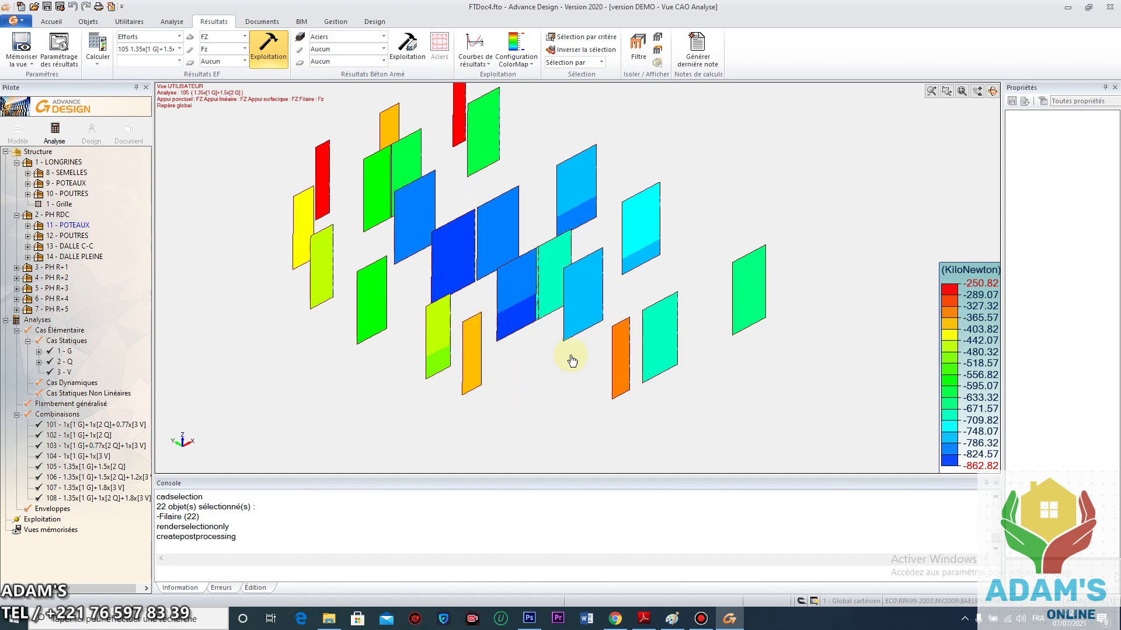
scroll(572, 360, "down", 1)
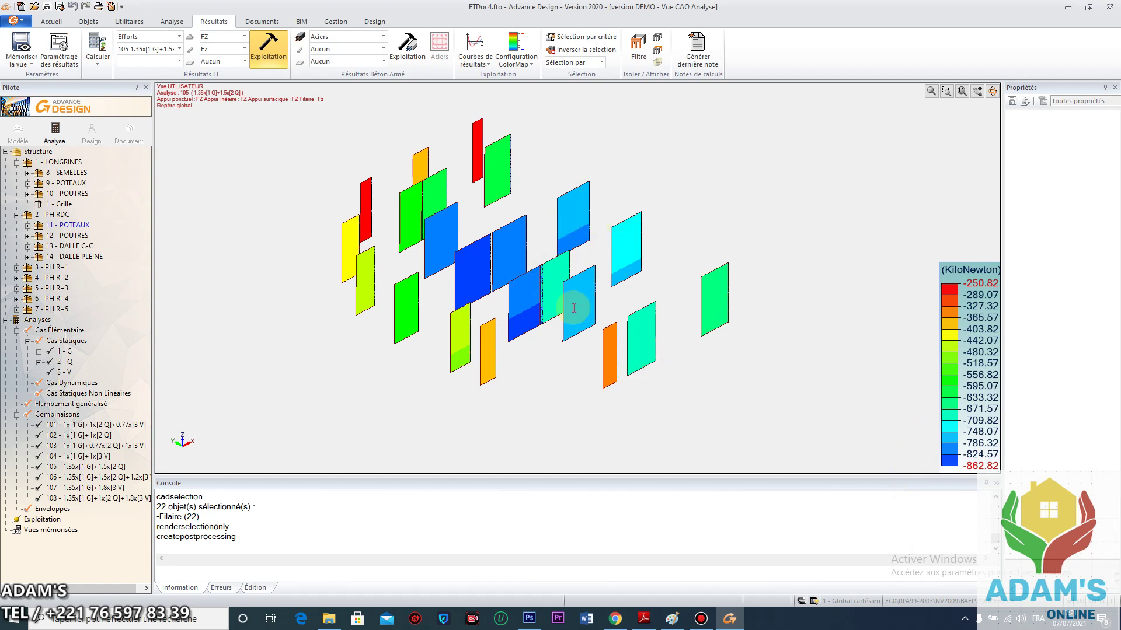
- Set the reinforced concrete result type to Flambement and display it for the PH RDC columns
left_click(383, 37)
left_click(361, 47)
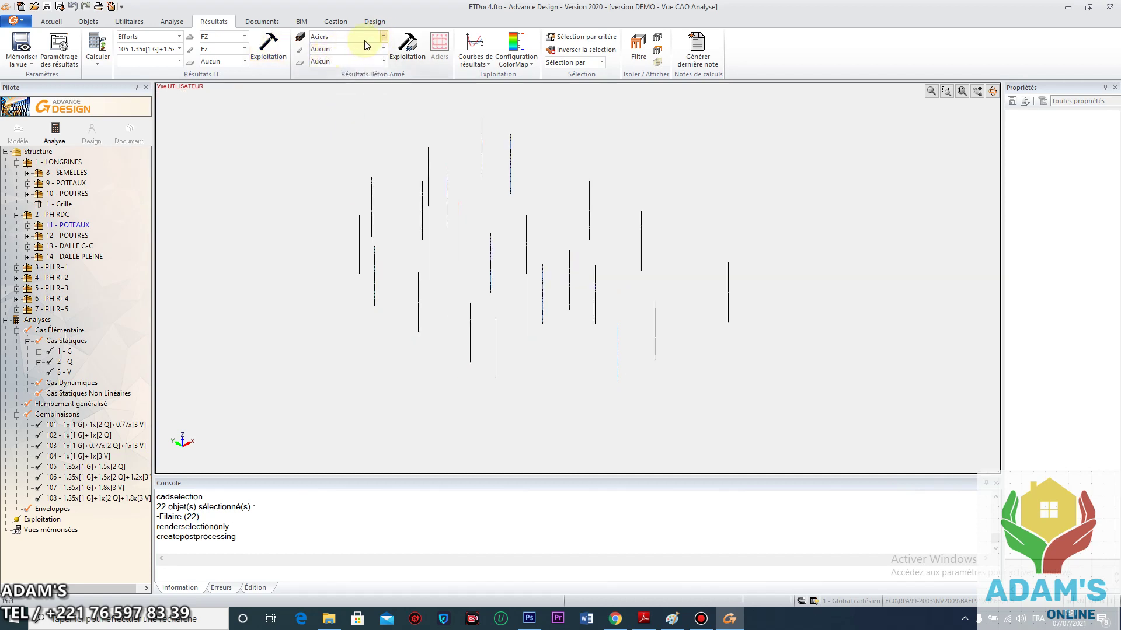
left_click(382, 36)
left_click(331, 63)
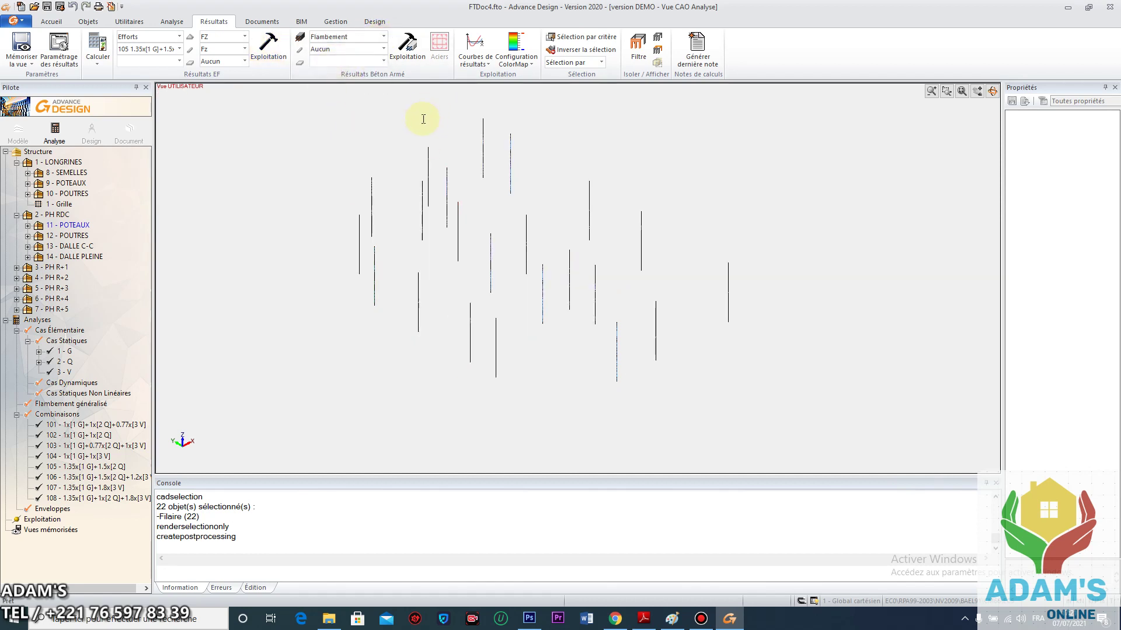
left_click(411, 50)
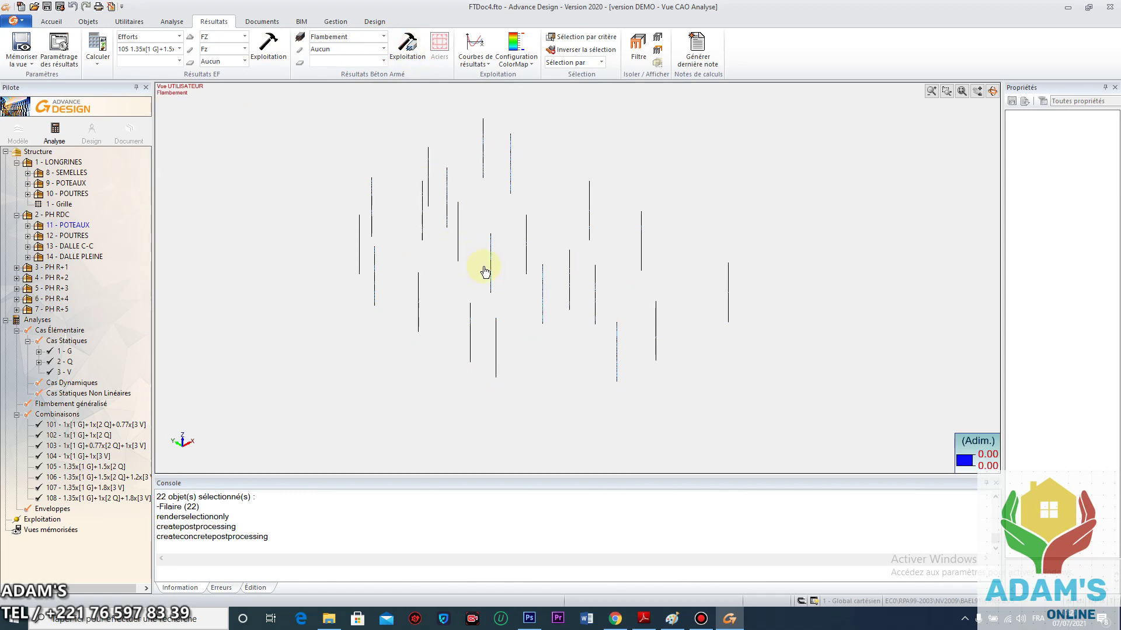
- Display the Lfz buckling lengths of the PH RDC columns and examine their colours closely
scroll(495, 240, "down", 1)
left_click(383, 49)
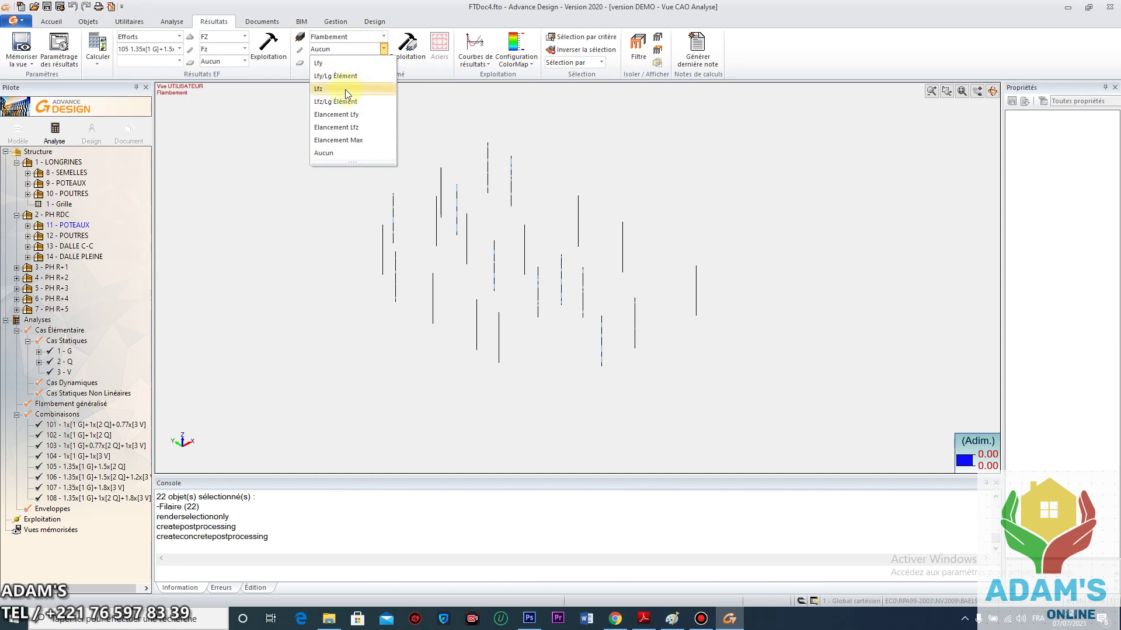
left_click(345, 89)
left_click(407, 47)
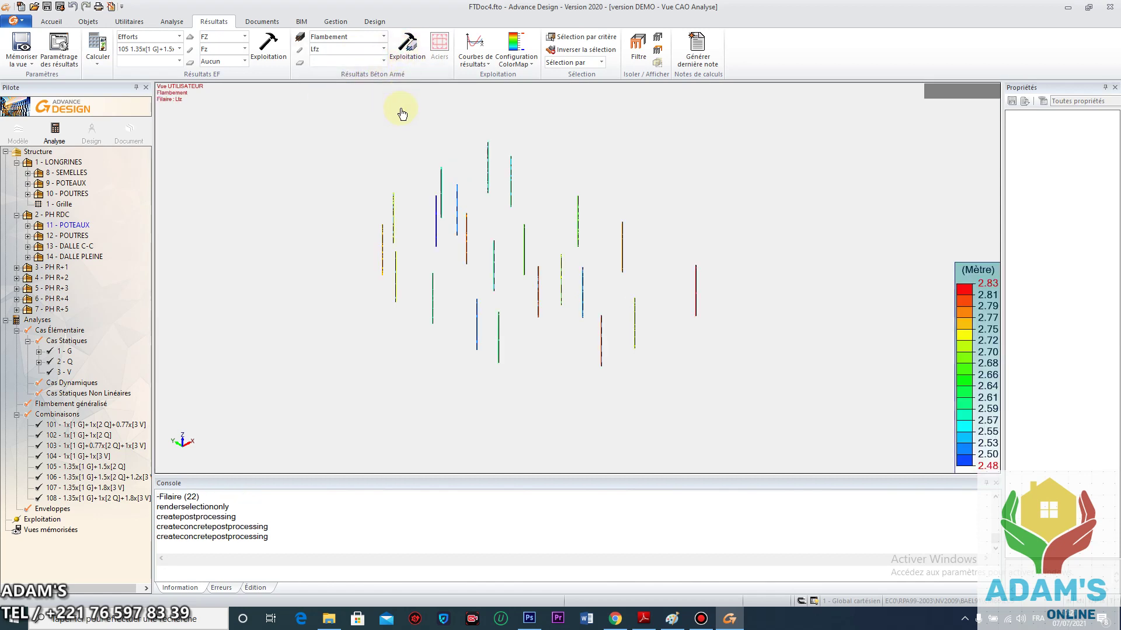
mouse_move(538, 287)
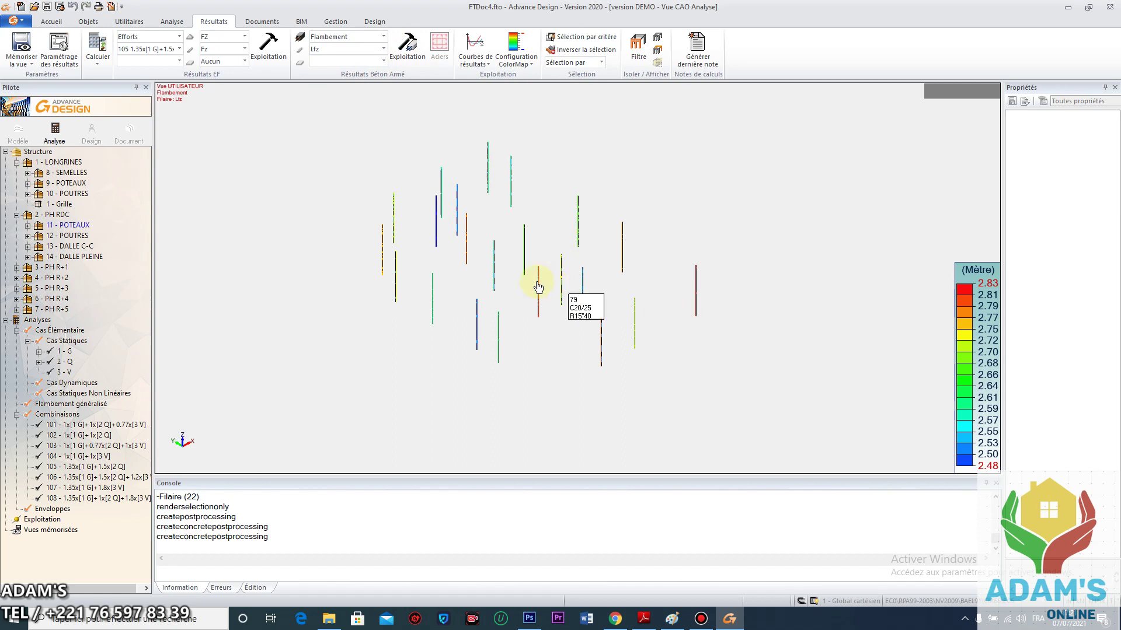
scroll(489, 278, "up", 3)
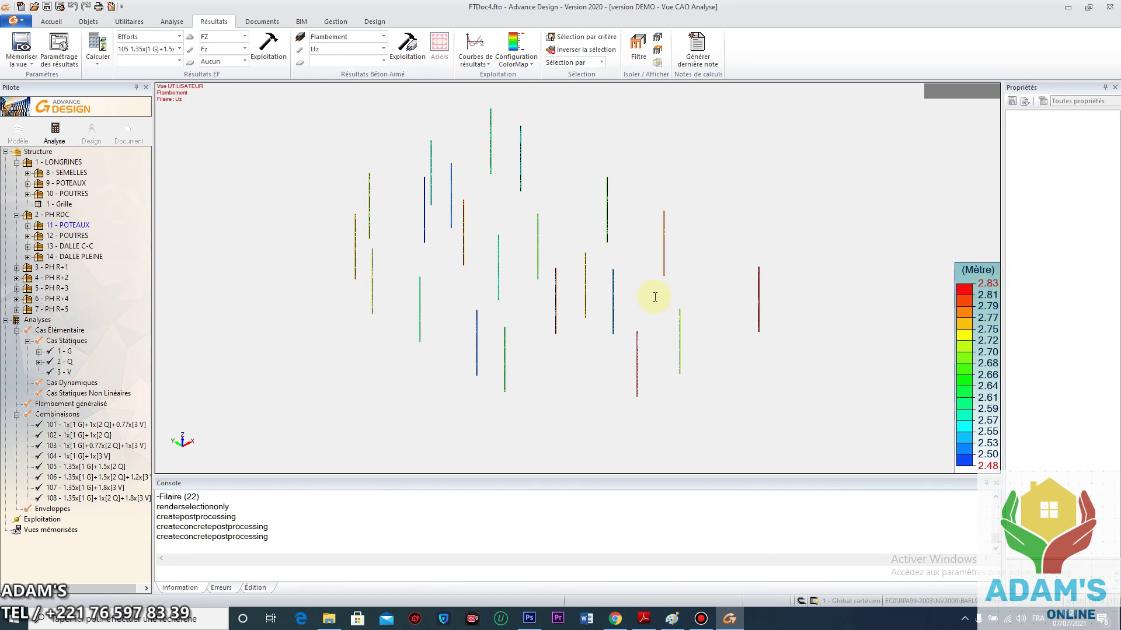
scroll(540, 305, "up", 3)
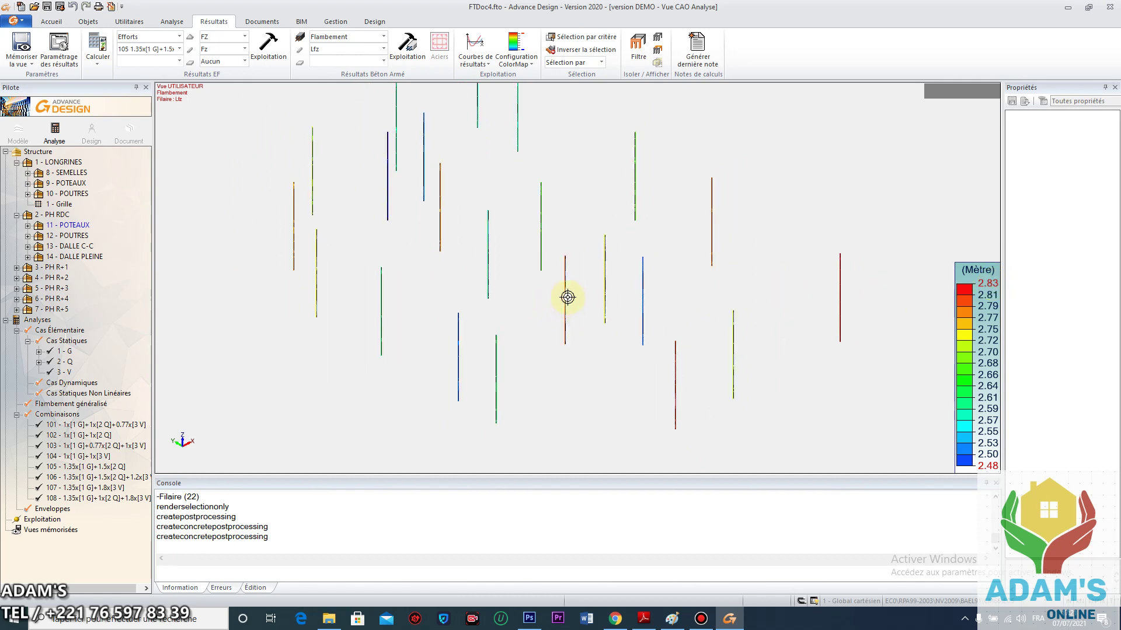
scroll(567, 298, "down", 1)
- Display the maximum slenderness, Elancement Max, of the PH RDC columns
left_click(384, 49)
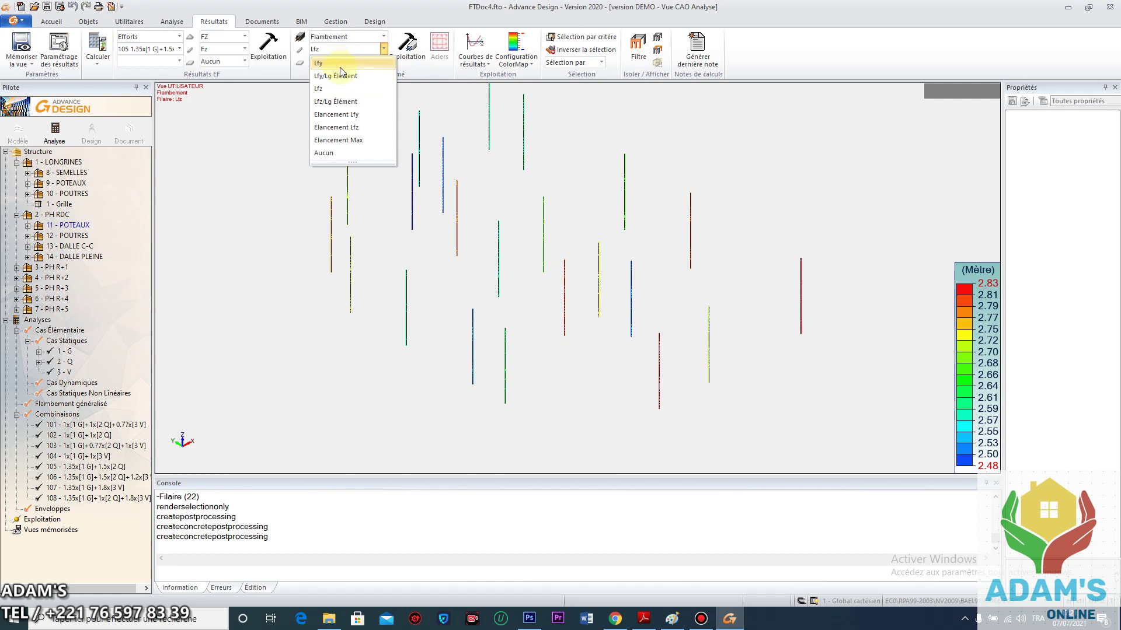
left_click(358, 126)
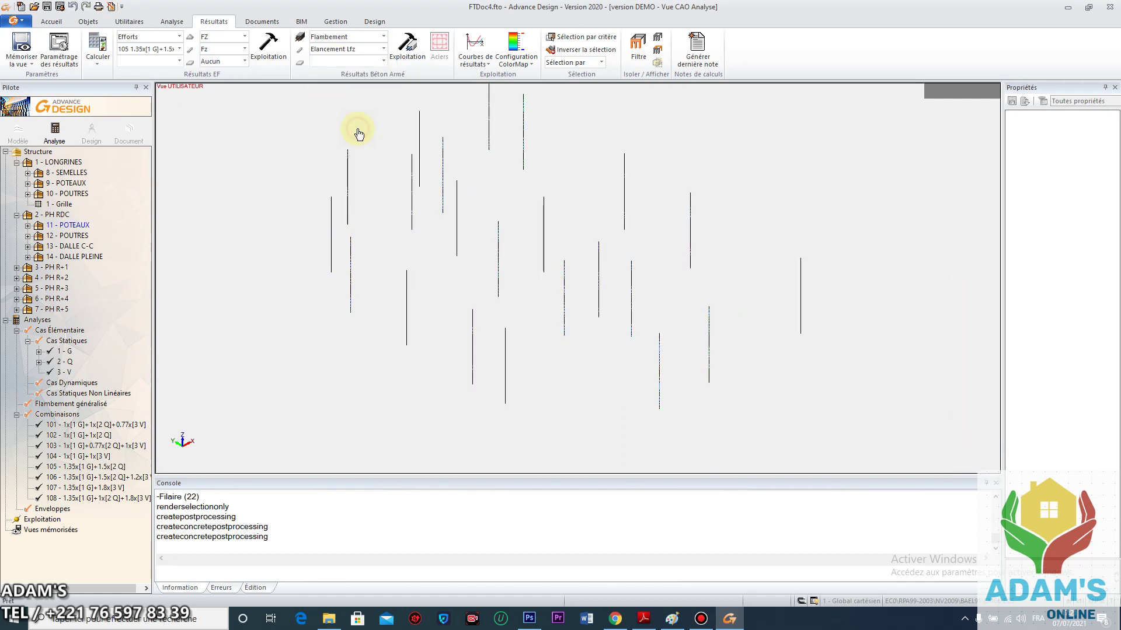
left_click(383, 49)
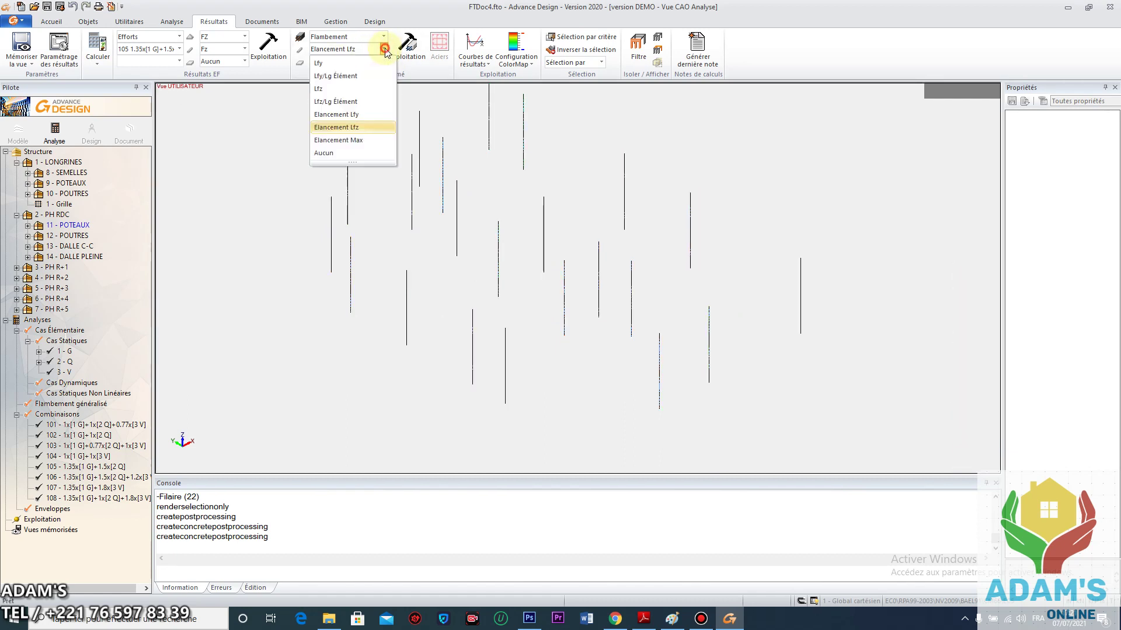
left_click(355, 140)
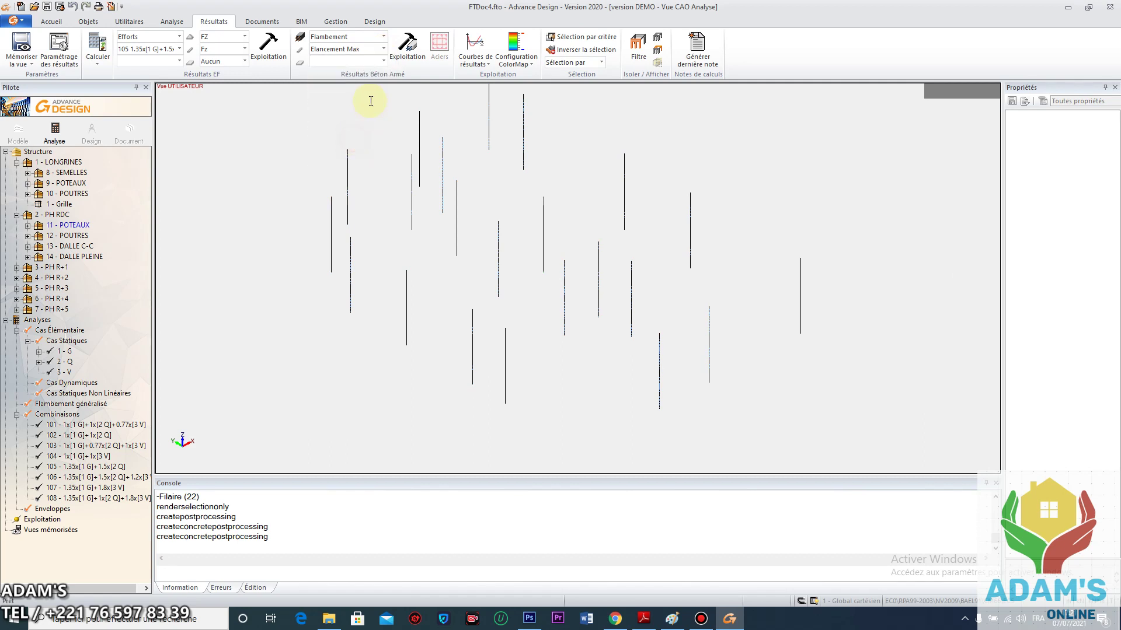
left_click(402, 54)
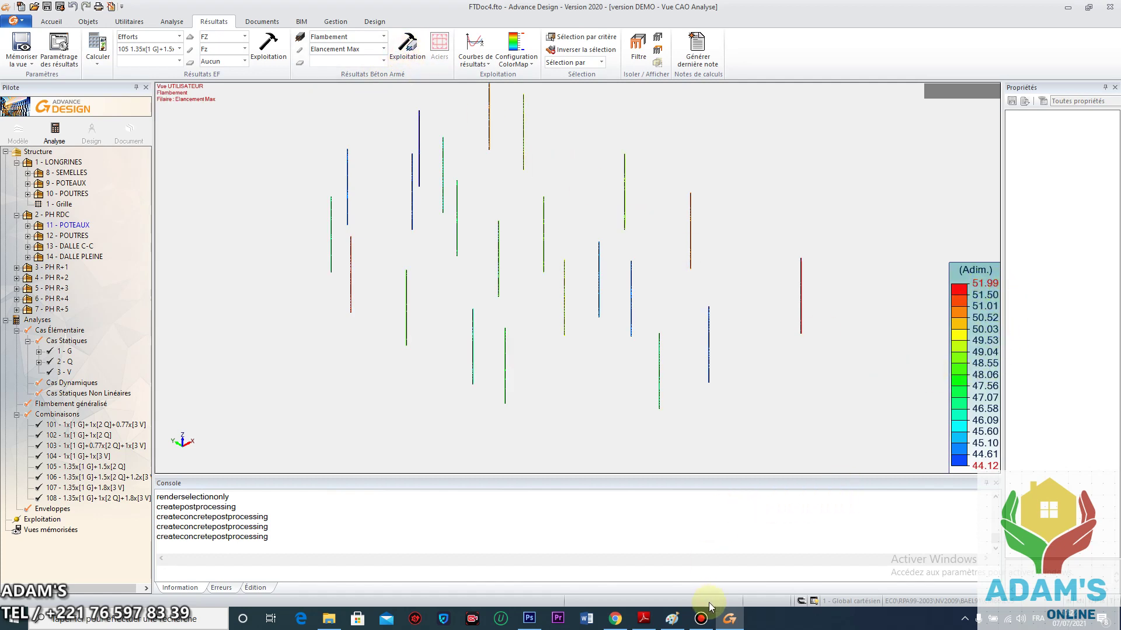
left_click(699, 621)
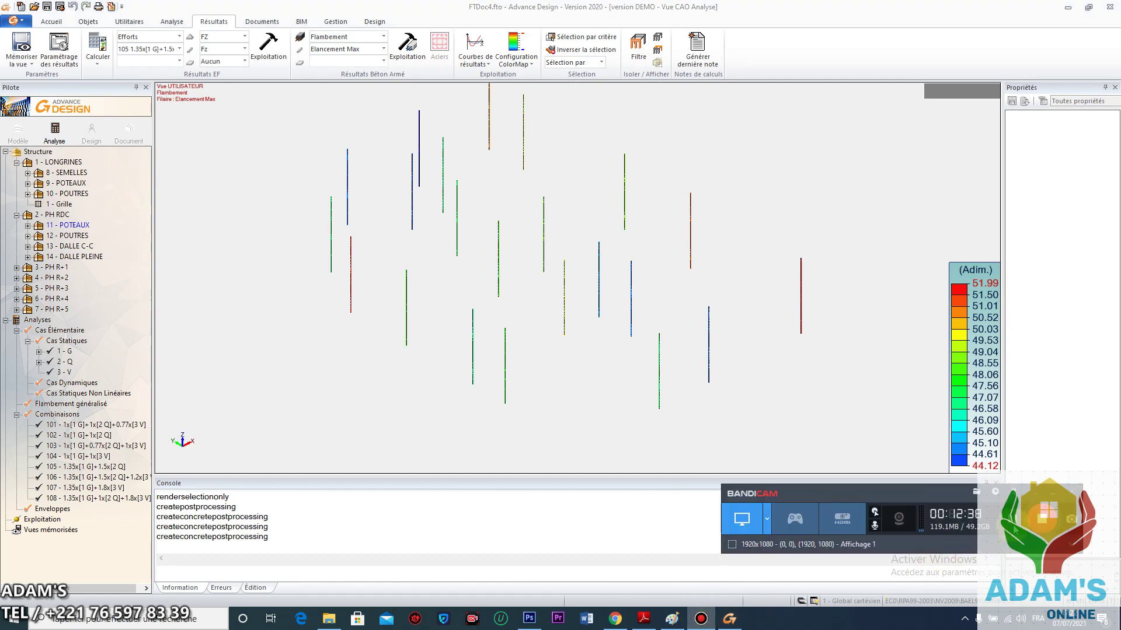